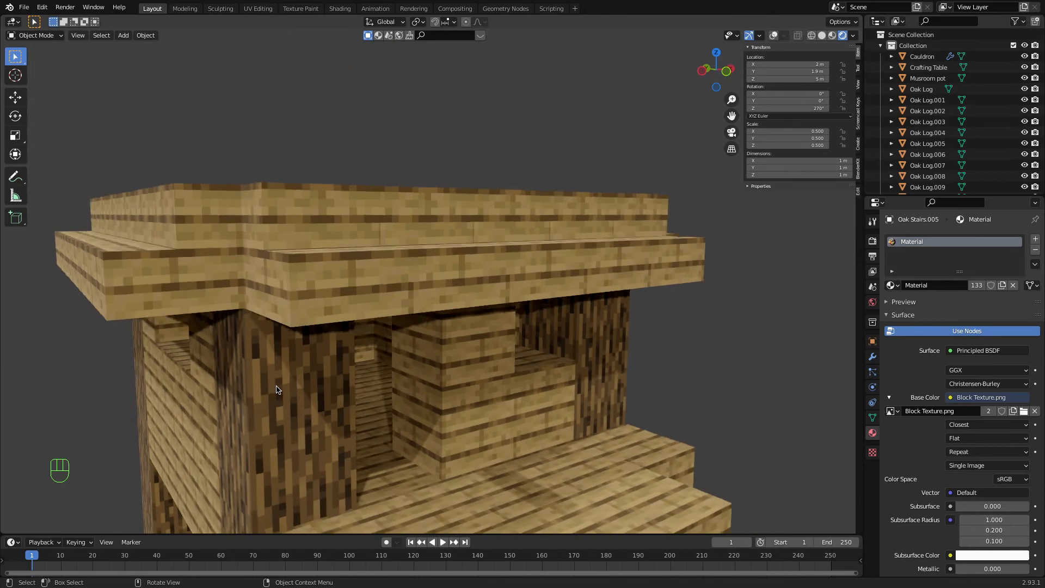
Examine the finished Minecraft hut from outside, then its interior with the crafting table, cauldron and potted mushroom
{"action": "scroll", "coordinate": [284, 387], "scroll_direction": "down", "scroll_amount": 5}
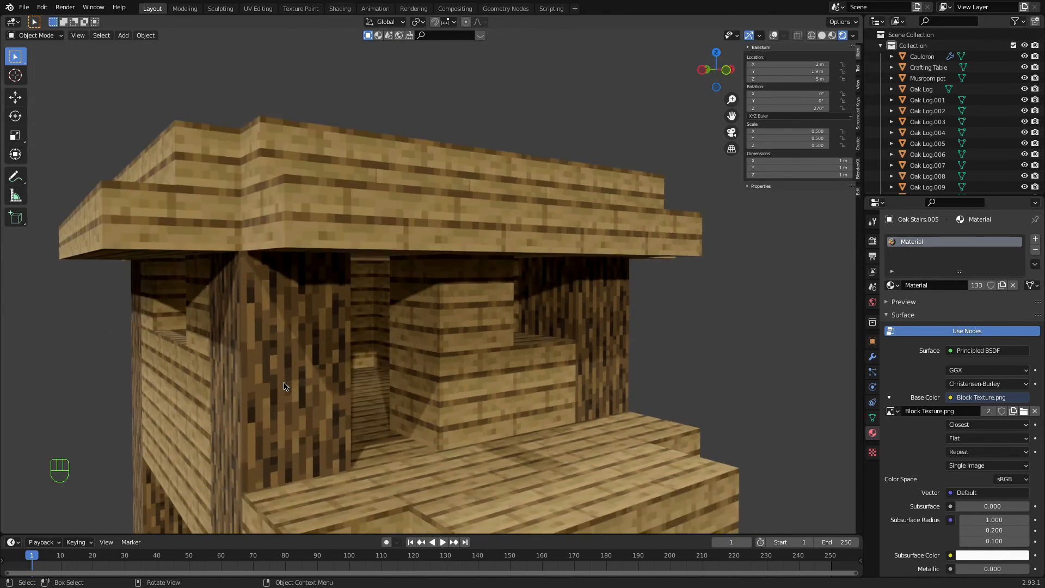
{"action": "scroll", "coordinate": [283, 387], "scroll_direction": "up", "scroll_amount": 10, "text": "super"}
{"action": "scroll", "coordinate": [284, 387], "scroll_direction": "up", "scroll_amount": 5, "text": "super"}
{"action": "scroll", "coordinate": [284, 386], "scroll_direction": "left", "scroll_amount": 5}
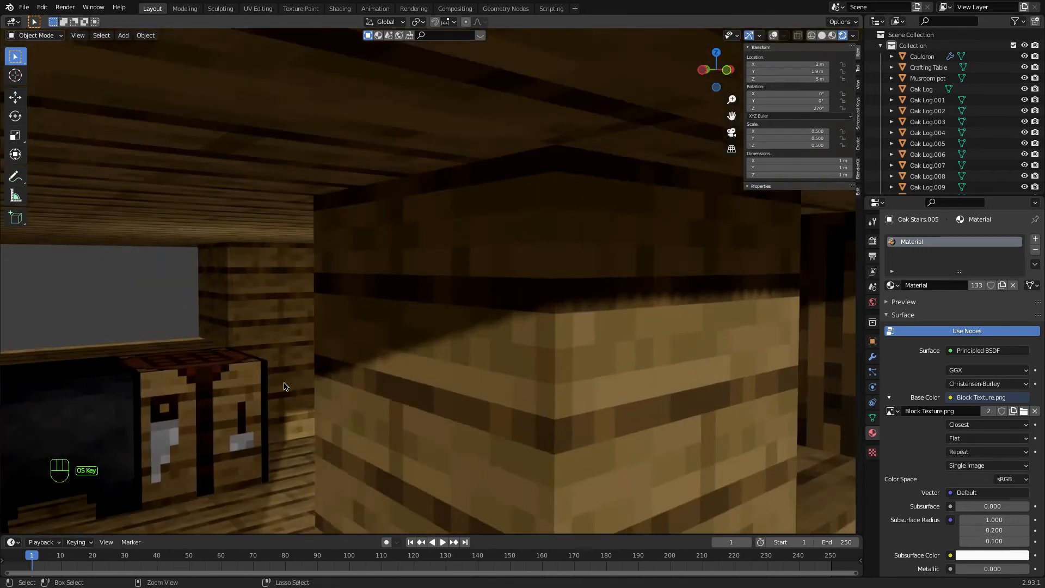
{"action": "scroll", "coordinate": [283, 387], "scroll_direction": "up", "scroll_amount": 5, "text": "super"}
{"action": "scroll", "coordinate": [283, 386], "scroll_direction": "left", "scroll_amount": 4}
{"action": "scroll", "coordinate": [283, 387], "scroll_direction": "left", "scroll_amount": 5}
{"action": "scroll", "coordinate": [388, 385], "scroll_direction": "right", "scroll_amount": 4}
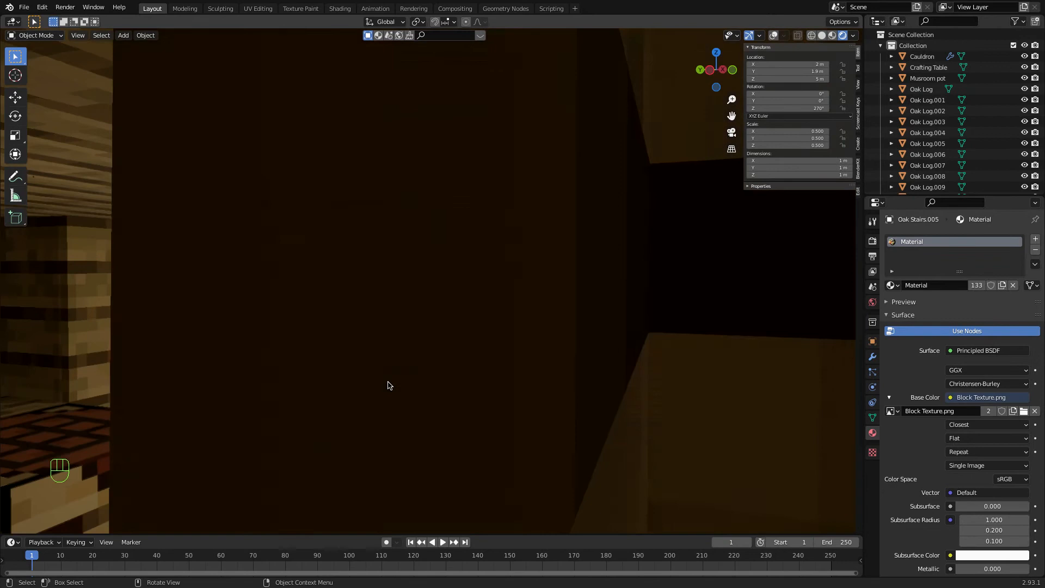
{"action": "scroll", "coordinate": [388, 386], "scroll_direction": "up", "scroll_amount": 10, "text": "super"}
{"action": "scroll", "coordinate": [389, 385], "scroll_direction": "down", "scroll_amount": 15, "text": "super"}
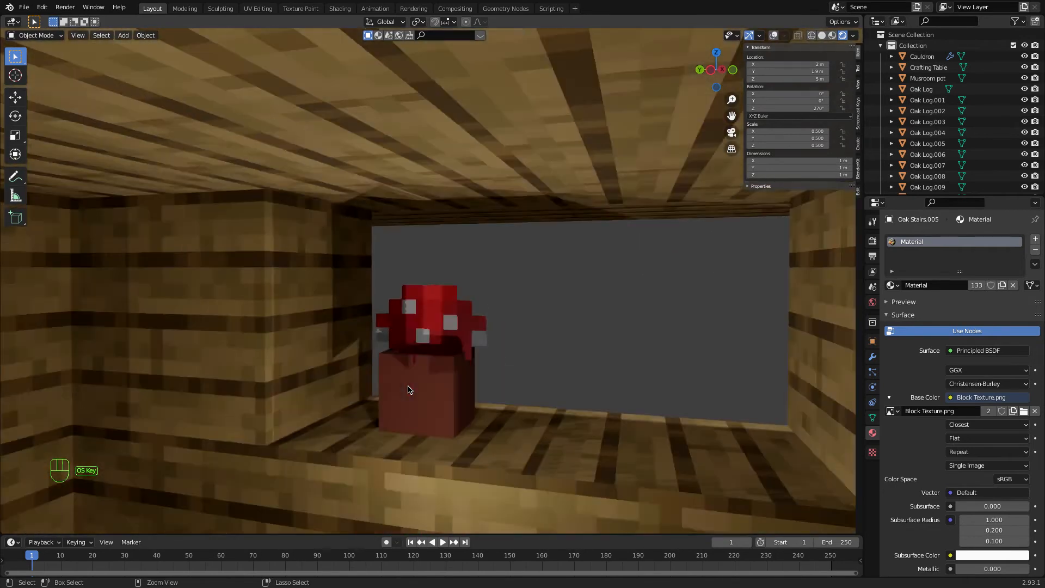
{"action": "scroll", "coordinate": [408, 387], "scroll_direction": "right", "scroll_amount": 8}
{"action": "scroll", "coordinate": [408, 387], "scroll_direction": "down", "scroll_amount": 6}
{"action": "scroll", "coordinate": [409, 387], "scroll_direction": "up", "scroll_amount": 10}
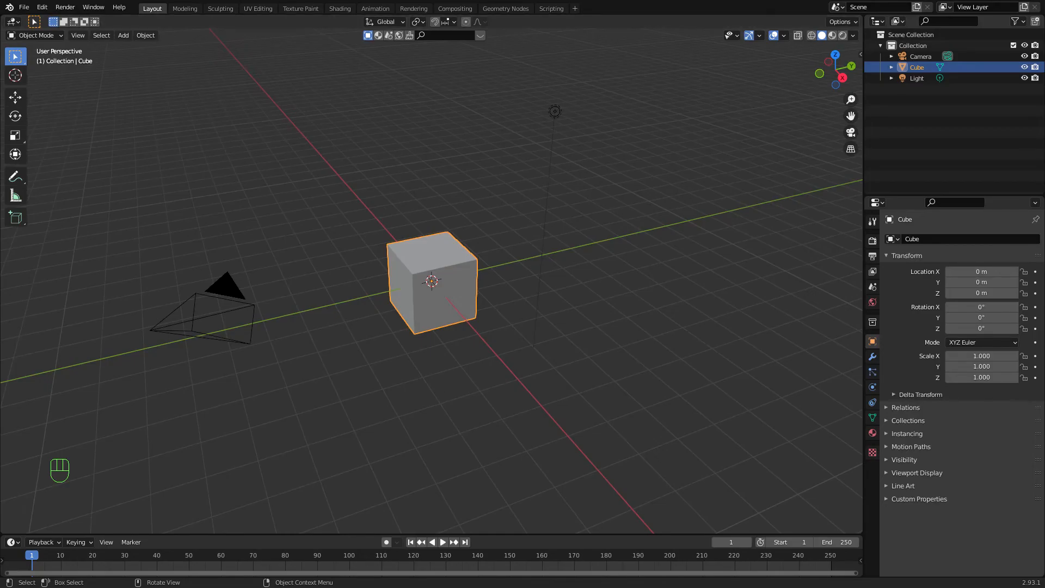
Delete the default camera and light from the scene
{"action": "left_click", "coordinate": [208, 287]}
{"action": "key", "text": "x"}
{"action": "left_click", "coordinate": [222, 283]}
{"action": "left_click", "coordinate": [554, 111]}
{"action": "key", "text": "x"}
{"action": "left_click", "coordinate": [544, 118]}
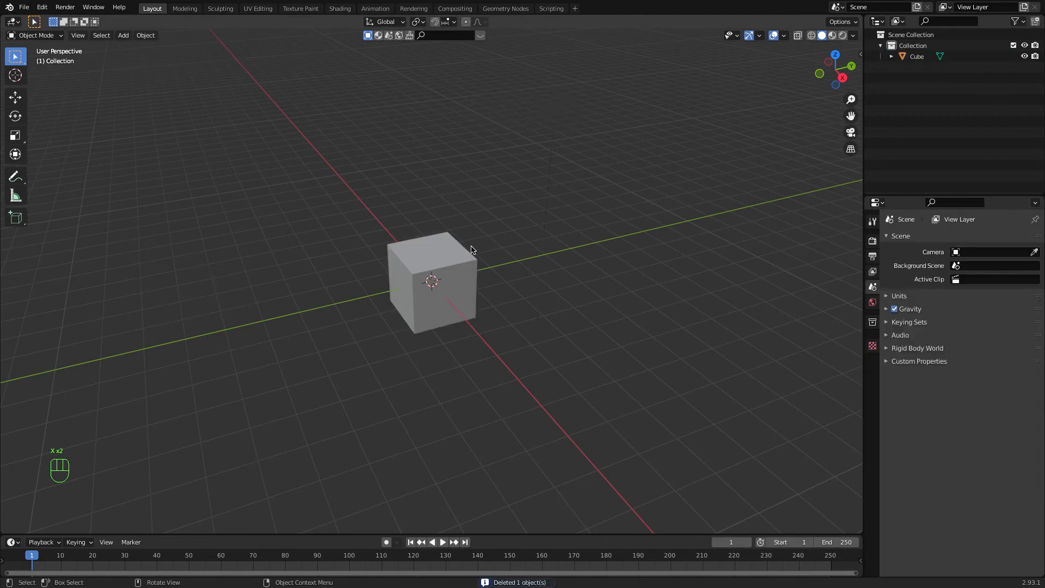
Set all three dimensions of the default cube to 1 m
{"action": "left_click", "coordinate": [471, 249]}
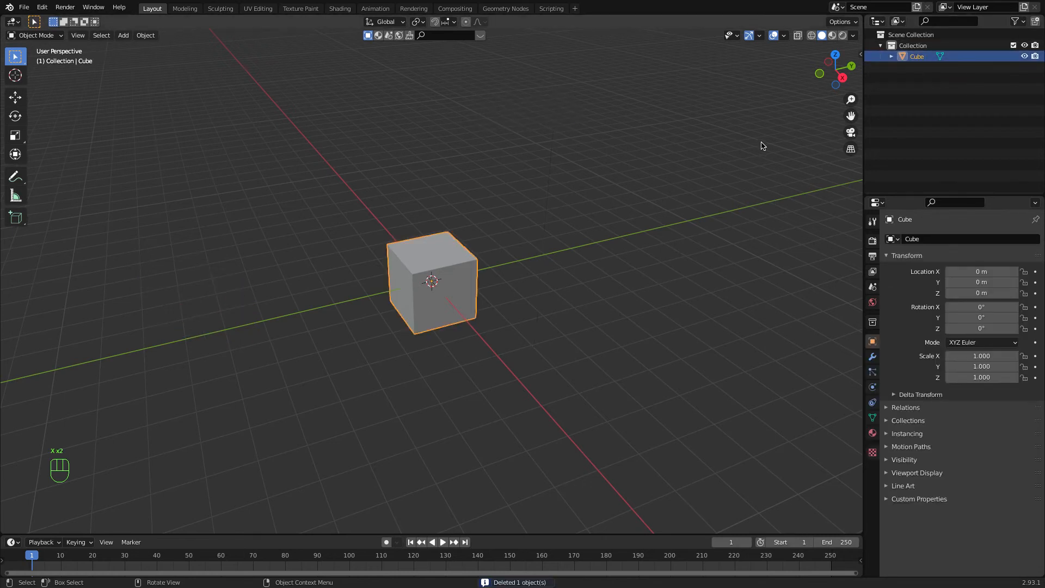
{"action": "key", "text": "n"}
{"action": "left_click", "coordinate": [857, 54]}
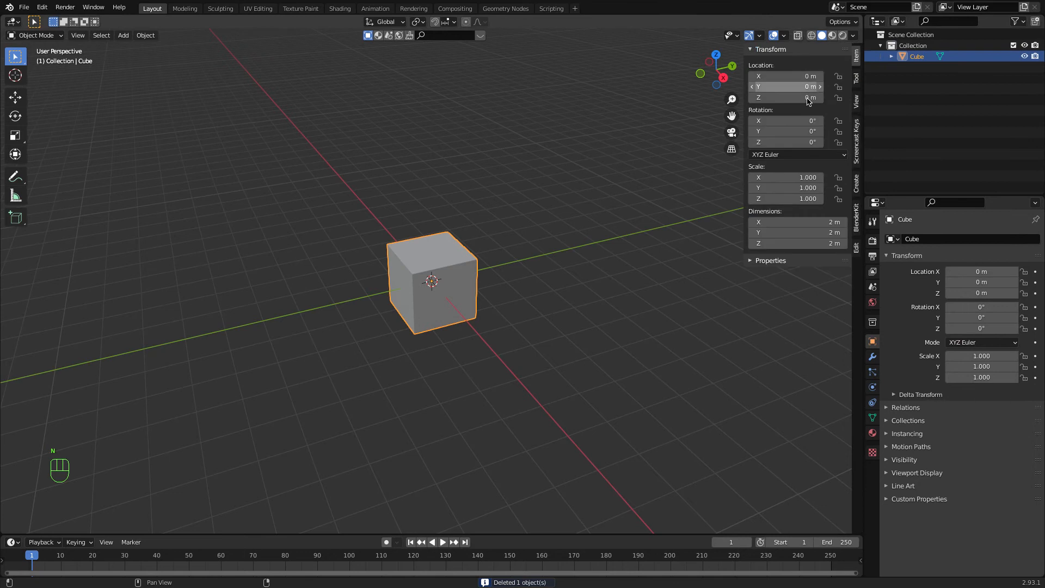
{"action": "left_click_drag", "start_coordinate": [798, 222], "coordinate": [784, 222]}
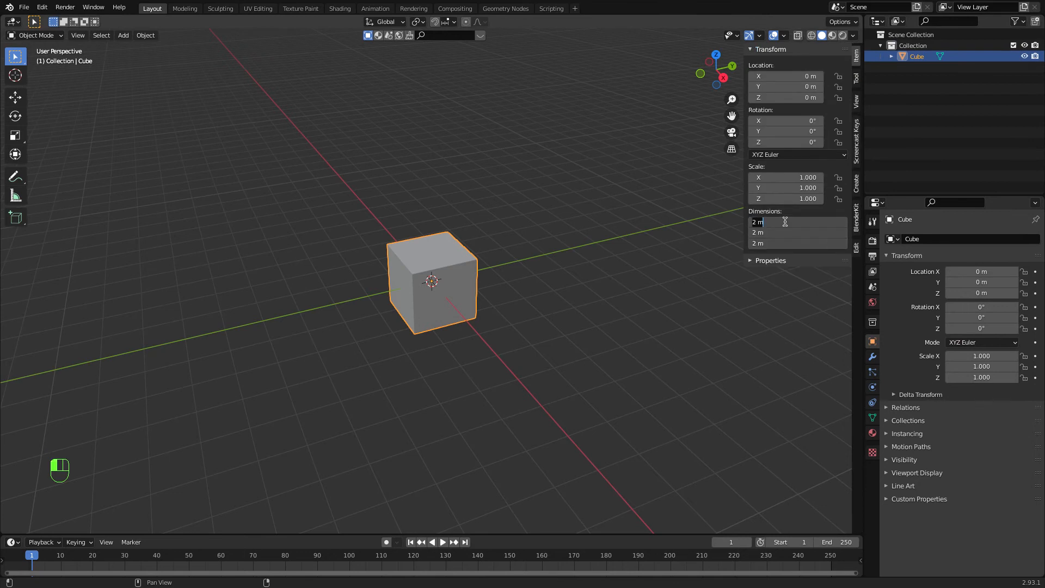
{"action": "key", "text": "Return"}
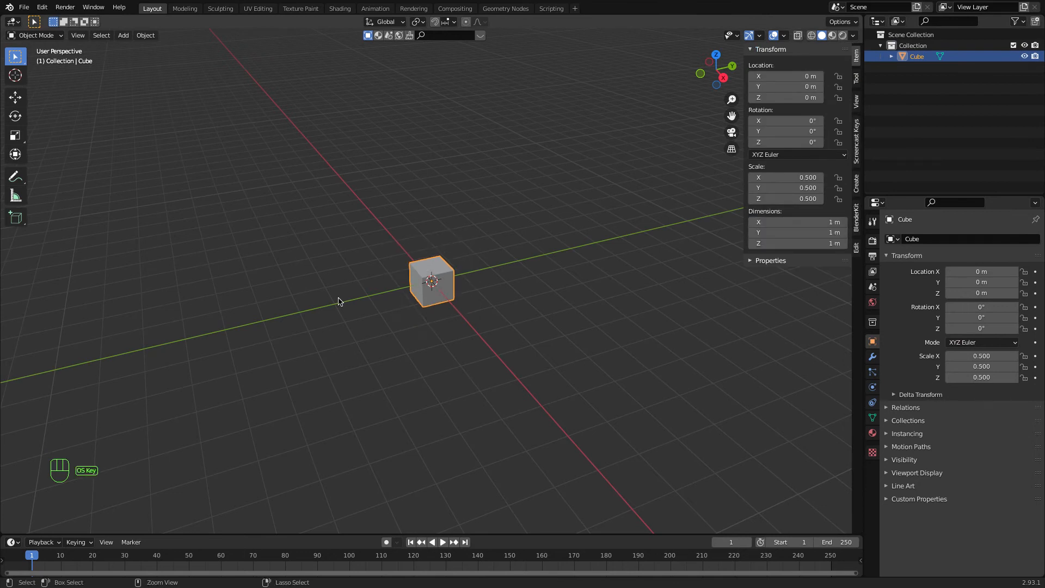
{"action": "scroll", "coordinate": [338, 301], "scroll_direction": "up", "scroll_amount": 5, "text": "super"}
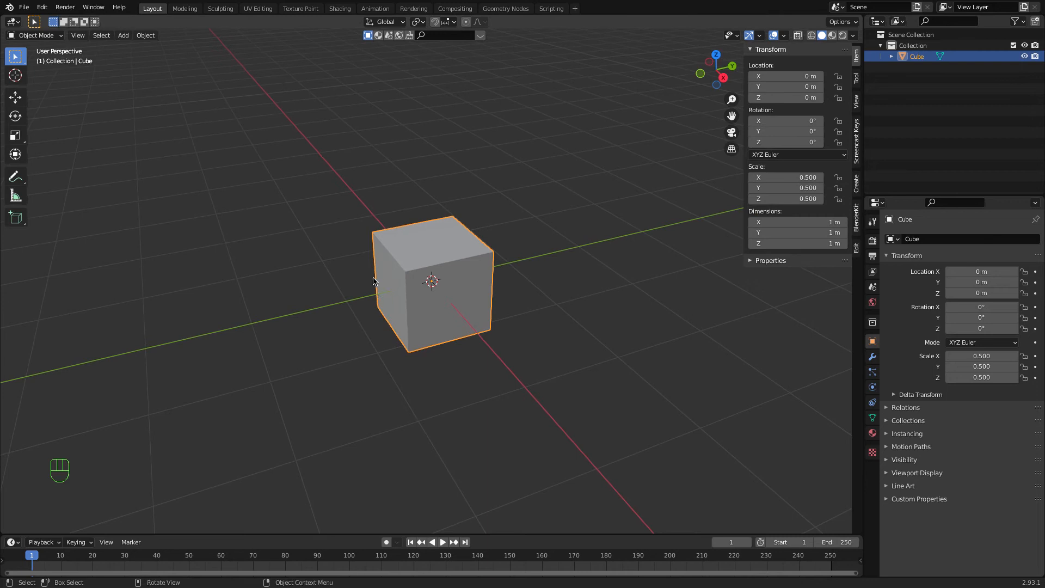
Rename the cube object as Oak Log
{"action": "double_click", "coordinate": [919, 57]}
{"action": "type", "text": "Q"}
{"action": "type", "text": "ak Log"}
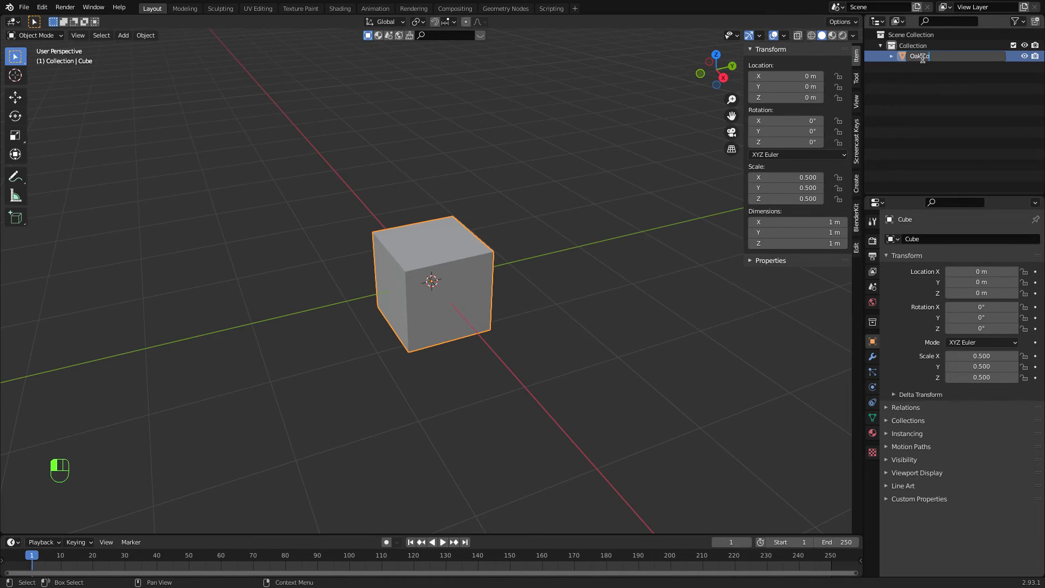
{"action": "key", "text": "Return"}
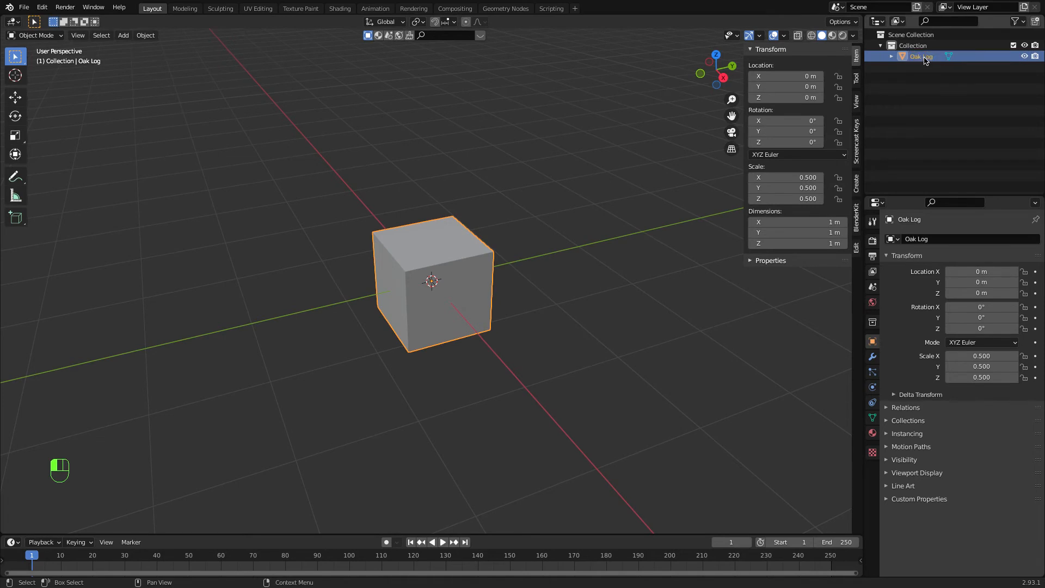
Apply Block Texture.png as an image texture to the material's base color and show the cube in material preview shading
{"action": "left_click", "coordinate": [873, 433]}
{"action": "left_click", "coordinate": [950, 397]}
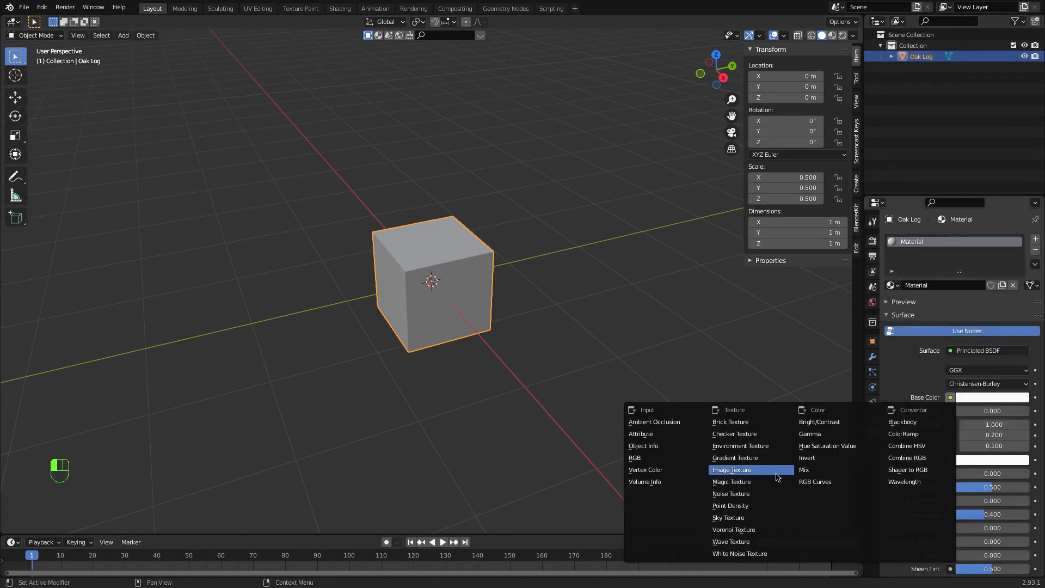
{"action": "left_click", "coordinate": [732, 470]}
{"action": "left_click", "coordinate": [1007, 411]}
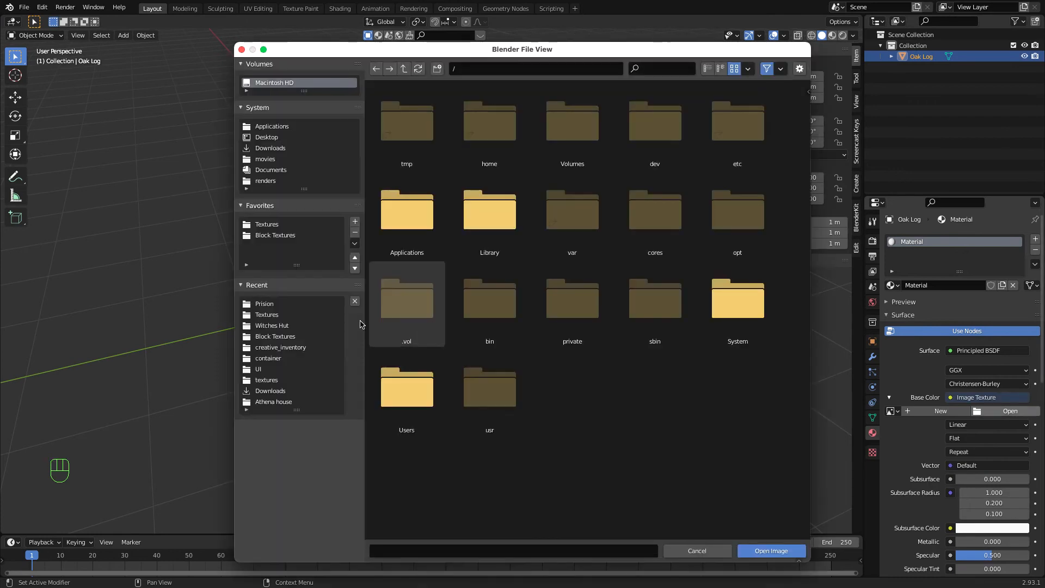
{"action": "left_click", "coordinate": [274, 236]}
{"action": "double_click", "coordinate": [411, 125]}
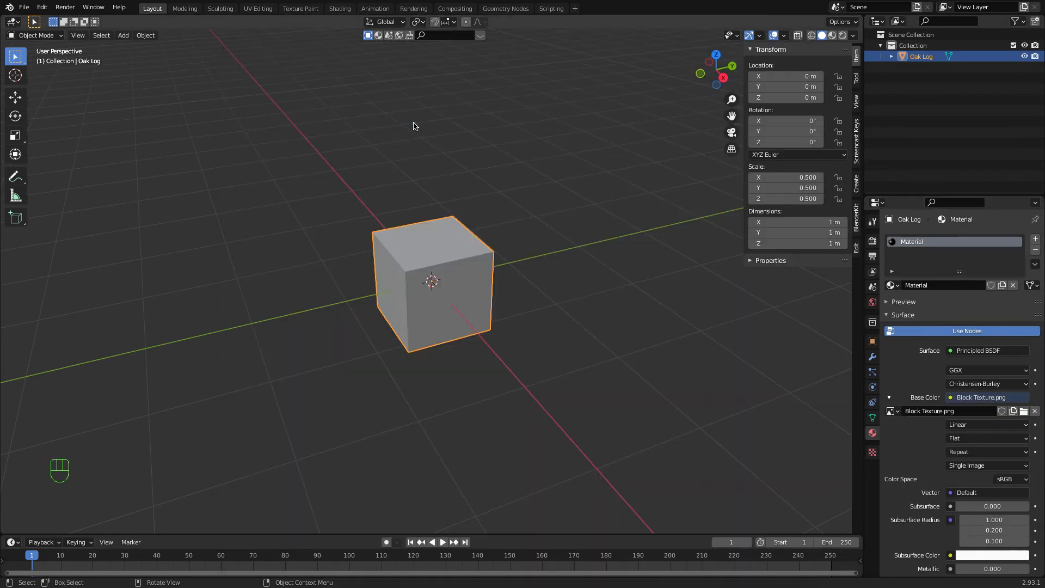
{"action": "left_click", "coordinate": [832, 35]}
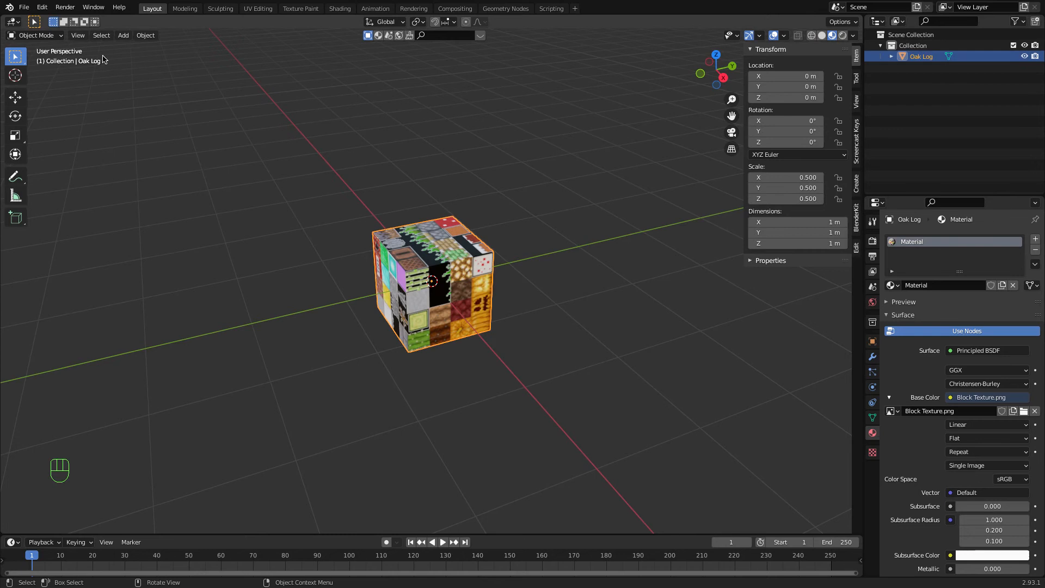
Split the 3D viewport to make a narrow second area beside it and change that area to a UV Editor
{"action": "left_click_drag", "start_coordinate": [42, 28], "coordinate": [288, 32]}
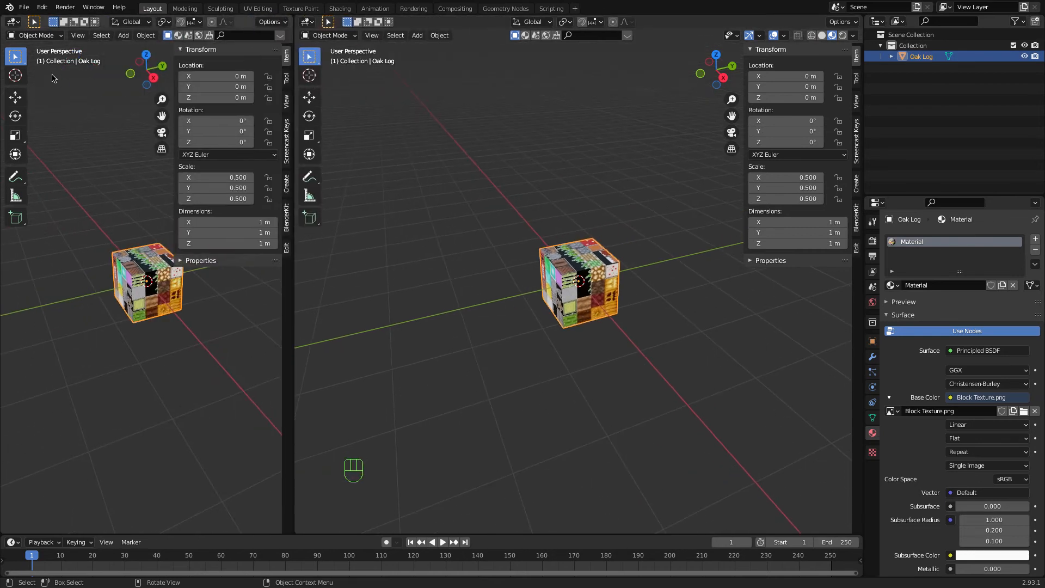
{"action": "left_click", "coordinate": [14, 23]}
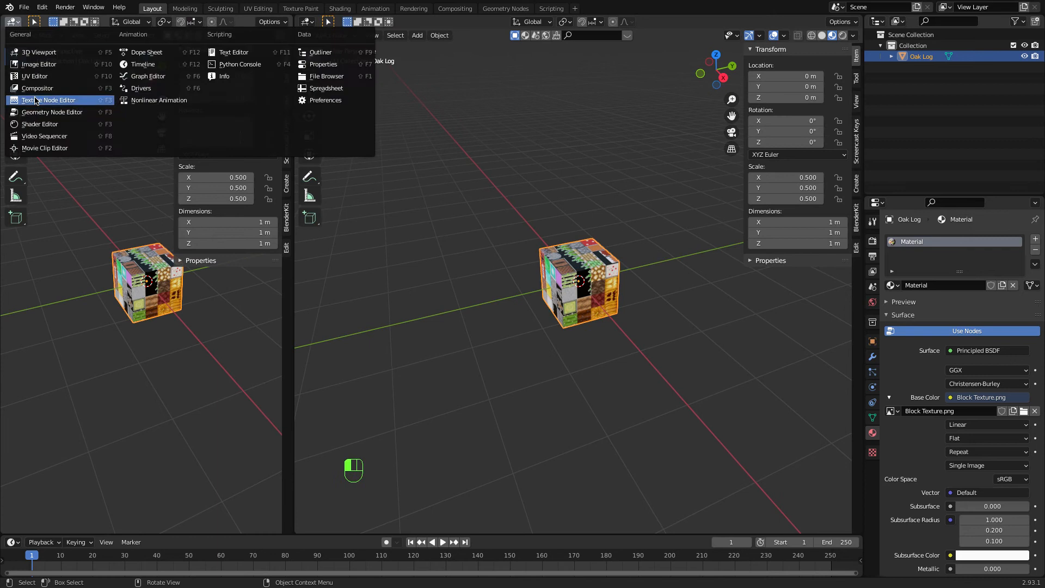
{"action": "left_click", "coordinate": [36, 76]}
{"action": "scroll", "coordinate": [141, 158], "scroll_direction": "up", "scroll_amount": 2}
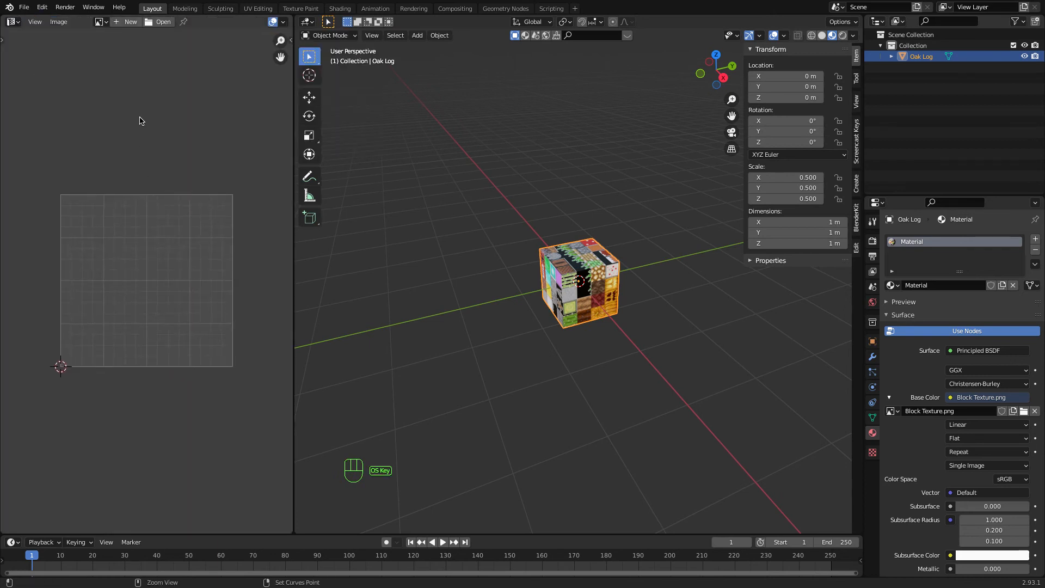
Enter Edit Mode on the cube and unwrap all its faces with Cube Projection
{"action": "key", "text": "Tab"}
{"action": "scroll", "coordinate": [600, 233], "scroll_direction": "up", "scroll_amount": 5}
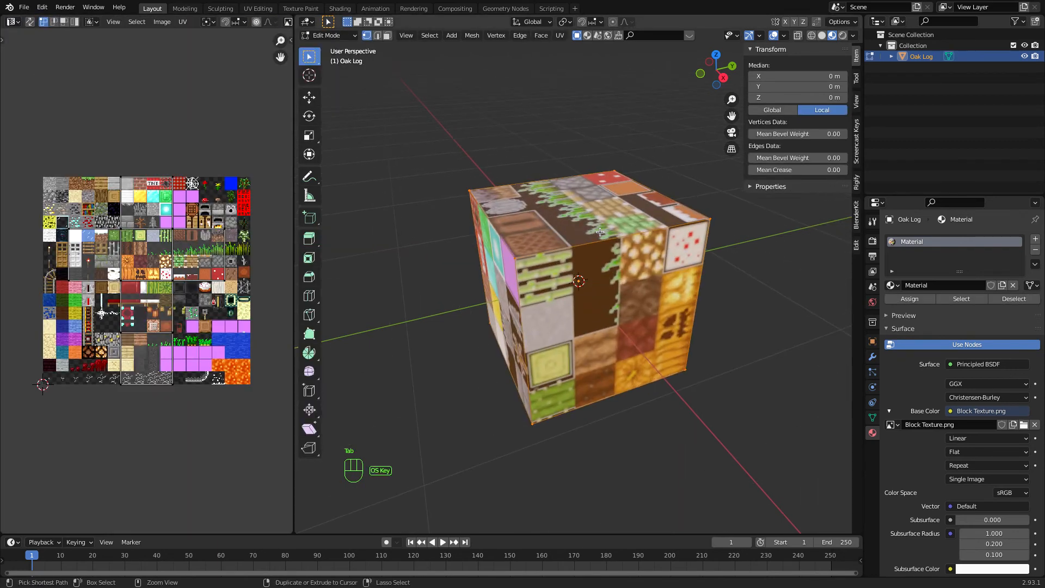
{"action": "key", "text": "u"}
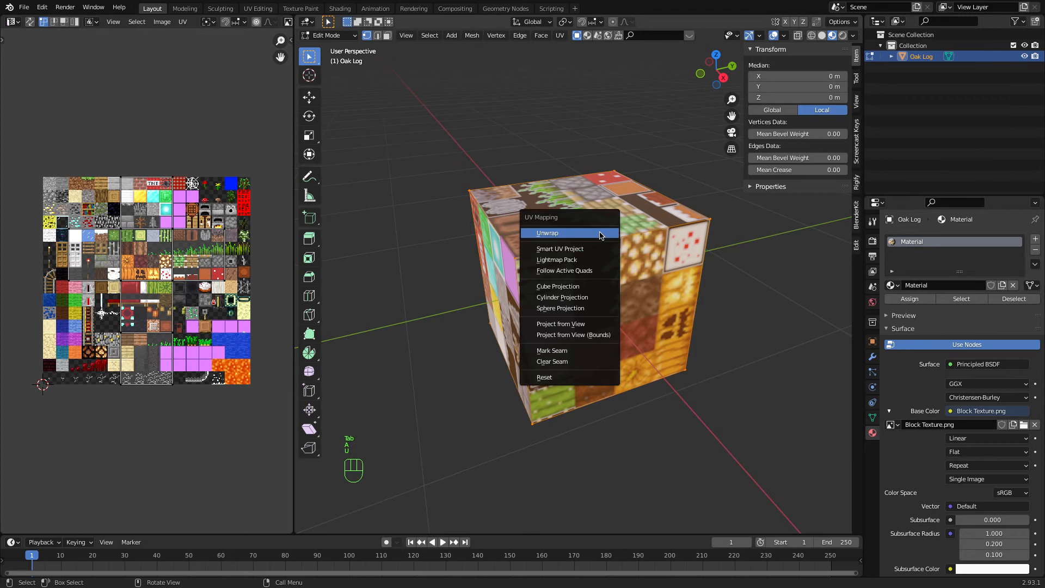
{"action": "left_click", "coordinate": [599, 270]}
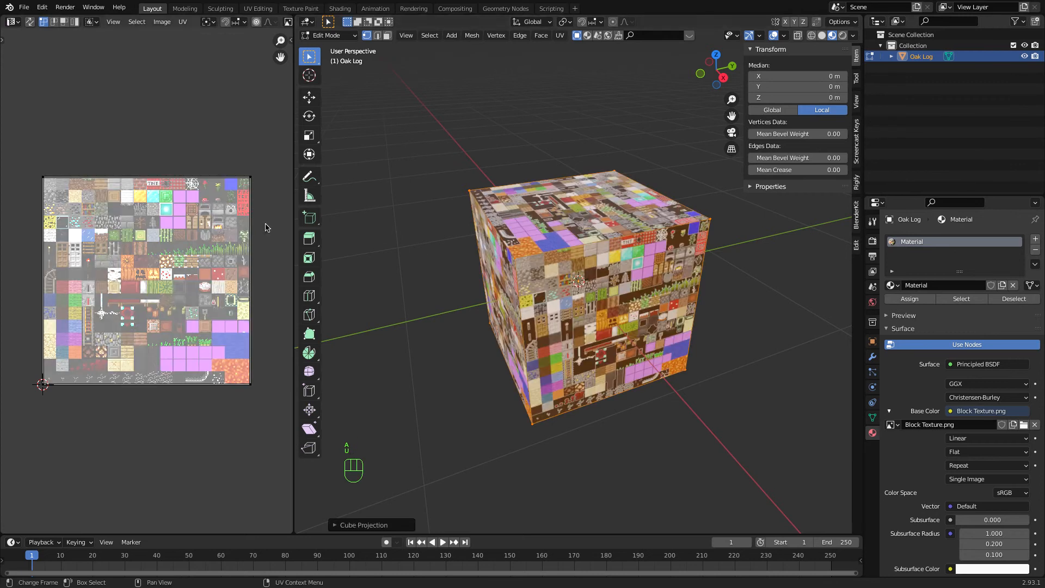
Select all the cube's UVs and set their position to X 0.406 and Y 0.594
{"action": "key", "text": "a"}
{"action": "key", "text": "n"}
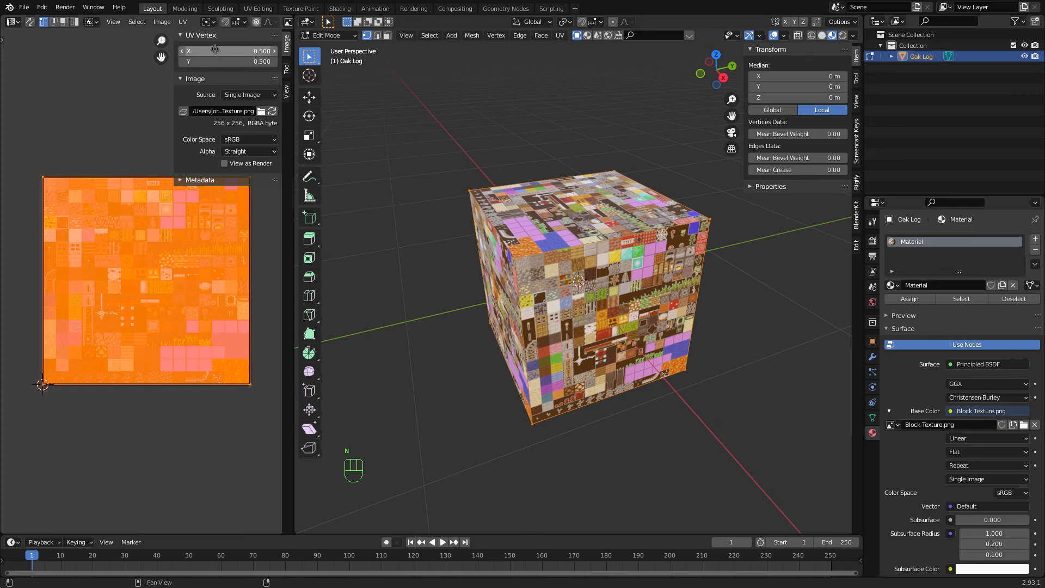
{"action": "left_click", "coordinate": [215, 50]}
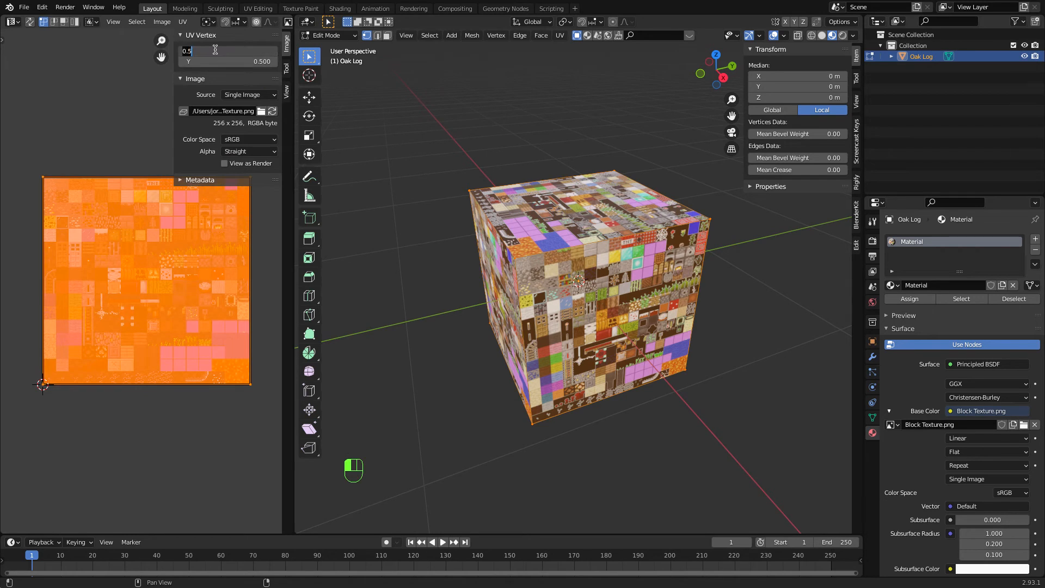
{"action": "type", "text": ".406"}
{"action": "key", "text": "Return"}
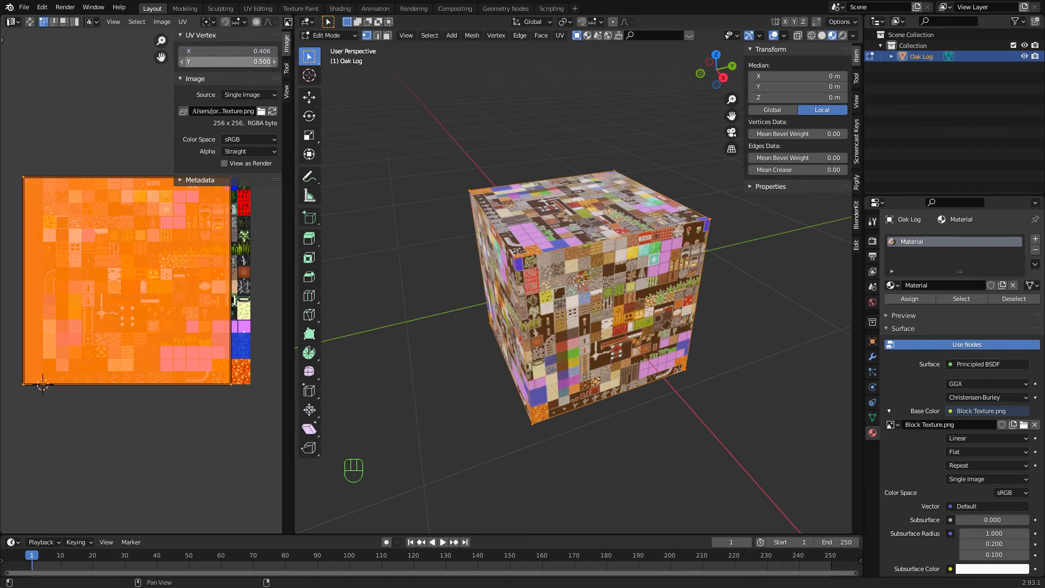
{"action": "left_click", "coordinate": [212, 62]}
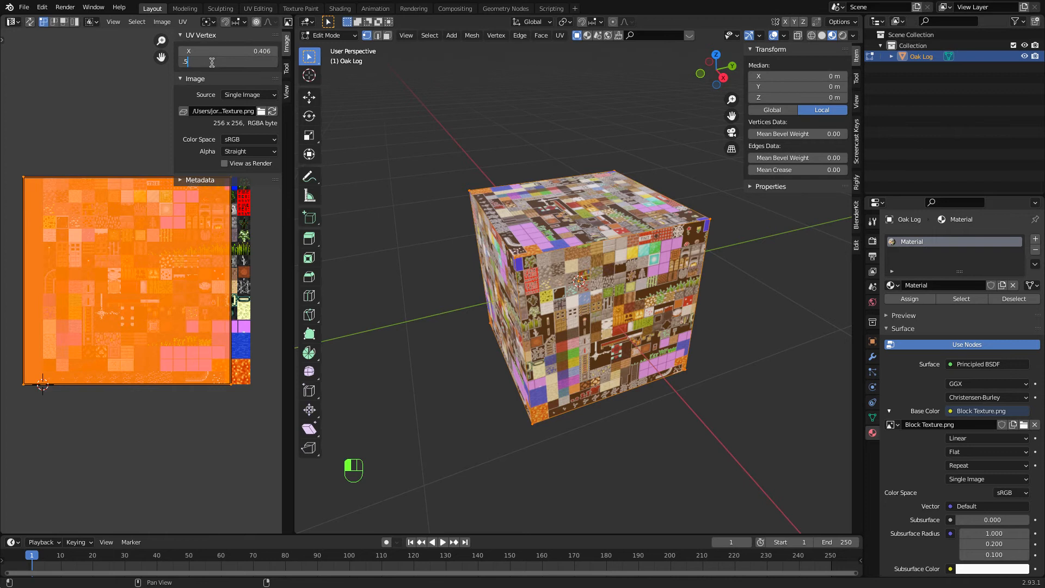
{"action": "key", "text": "Return"}
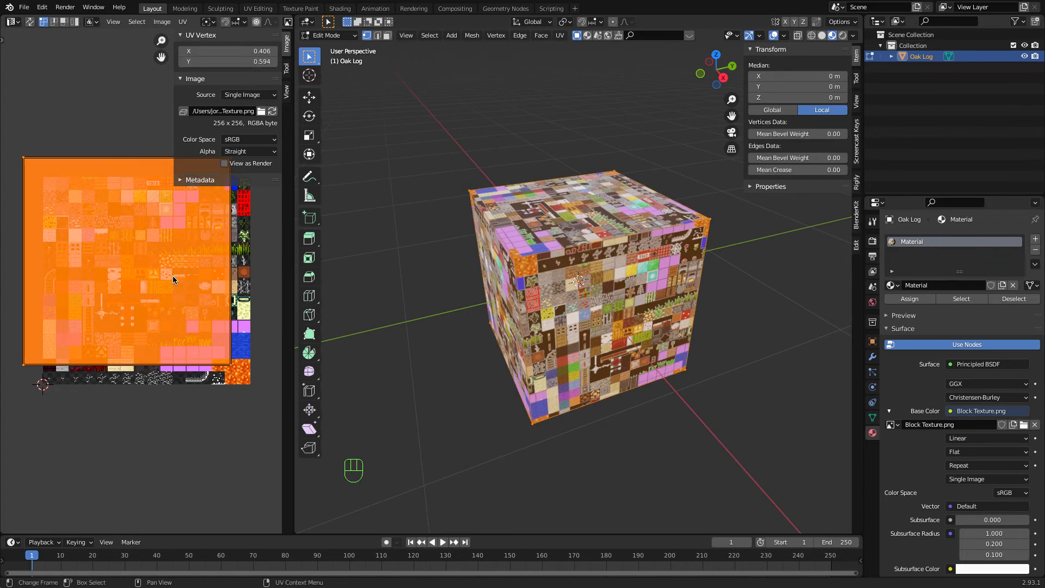
Scale the selected UVs by -0.0625 so they fit a single tile of the block texture
{"action": "key", "text": "s"}
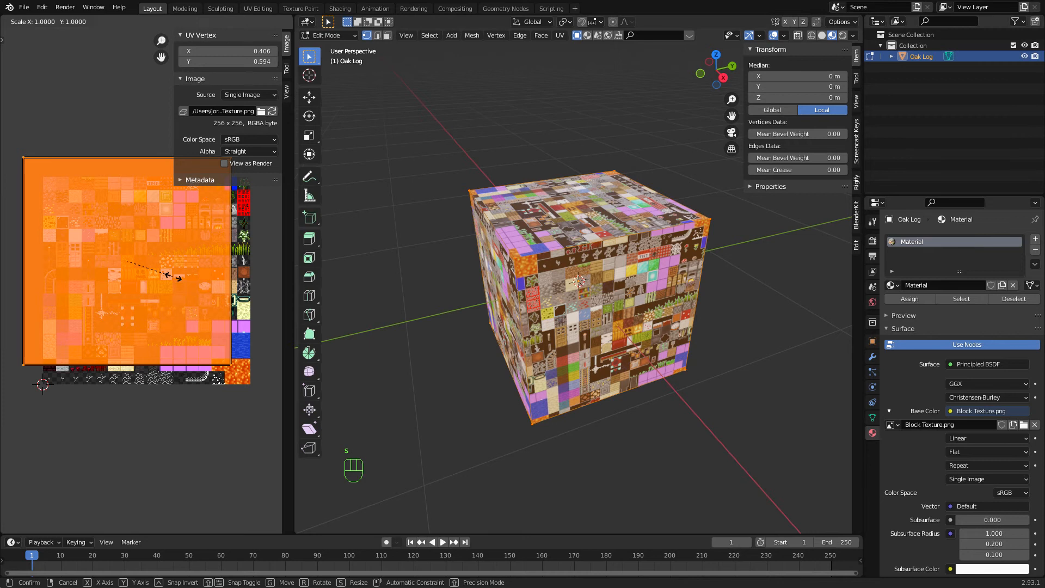
{"action": "type", "text": "-.0625"}
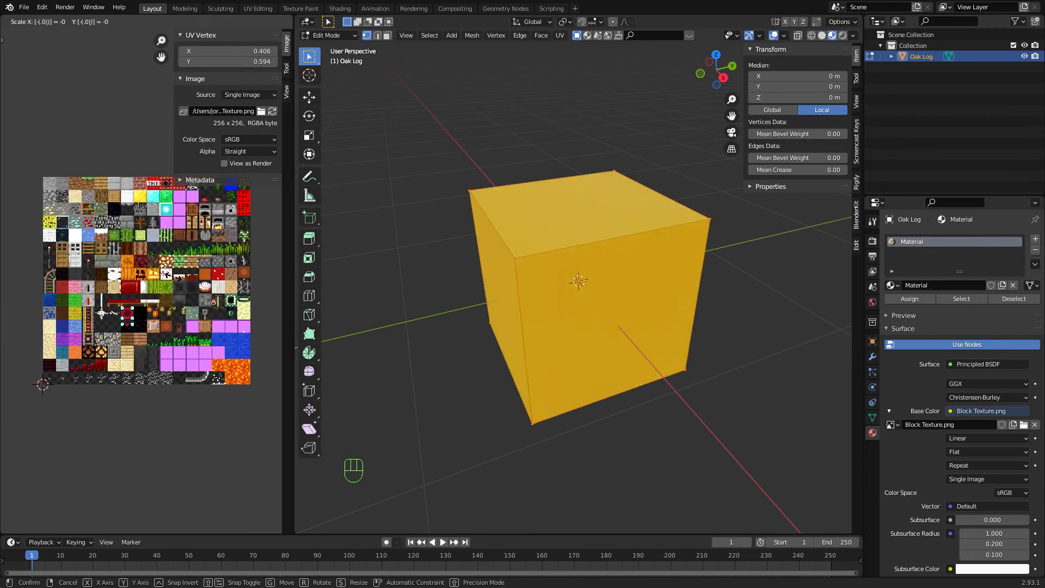
{"action": "key", "text": "Return"}
{"action": "scroll", "coordinate": [179, 278], "scroll_direction": "up", "scroll_amount": 6}
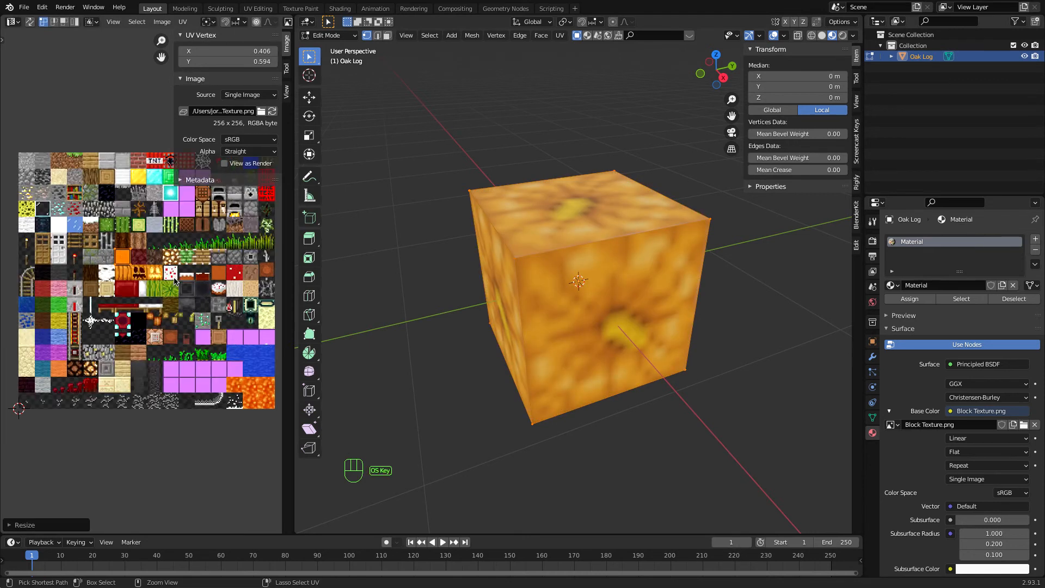
Return to Object Mode and set the image texture's interpolation to Closest for sharp pixels
{"action": "key", "text": "Tab"}
{"action": "middle_click_drag", "start_coordinate": [503, 312], "coordinate": [573, 303]}
{"action": "scroll", "coordinate": [493, 309], "scroll_direction": "up", "scroll_amount": 3}
{"action": "scroll", "coordinate": [556, 300], "scroll_direction": "up", "scroll_amount": 4}
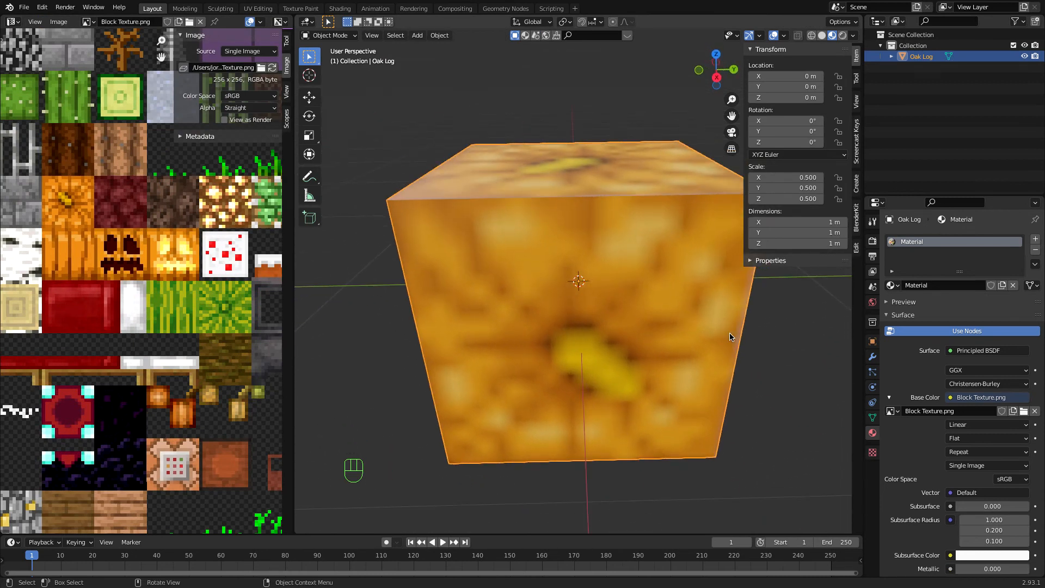
{"action": "left_click", "coordinate": [960, 426]}
{"action": "left_click", "coordinate": [961, 437]}
{"action": "middle_click_drag", "start_coordinate": [619, 351], "coordinate": [619, 346]}
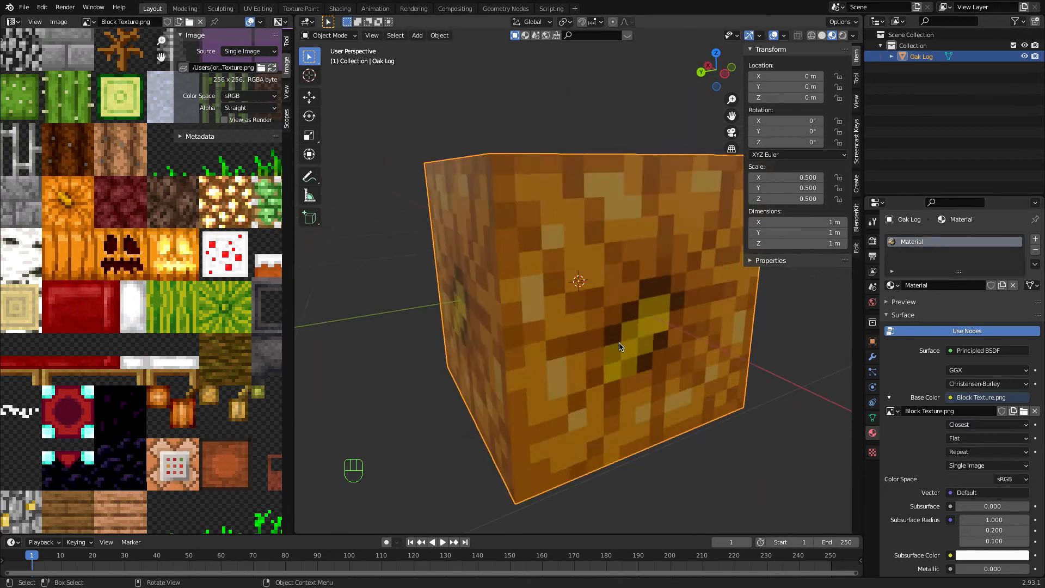
Try to move the cube's UVs freely to another tile of the block texture and undo the move
{"action": "key", "text": "Tab"}
{"action": "scroll", "coordinate": [99, 311], "scroll_direction": "down", "scroll_amount": 4}
{"action": "scroll", "coordinate": [125, 326], "scroll_direction": "up", "scroll_amount": 3}
{"action": "scroll", "coordinate": [158, 382], "scroll_direction": "left", "scroll_amount": 1}
{"action": "key", "text": "g"}
{"action": "left_click", "coordinate": [91, 279]}
{"action": "key", "text": "super+z"}
{"action": "key", "text": "super+x"}
{"action": "key", "text": "super+z"}
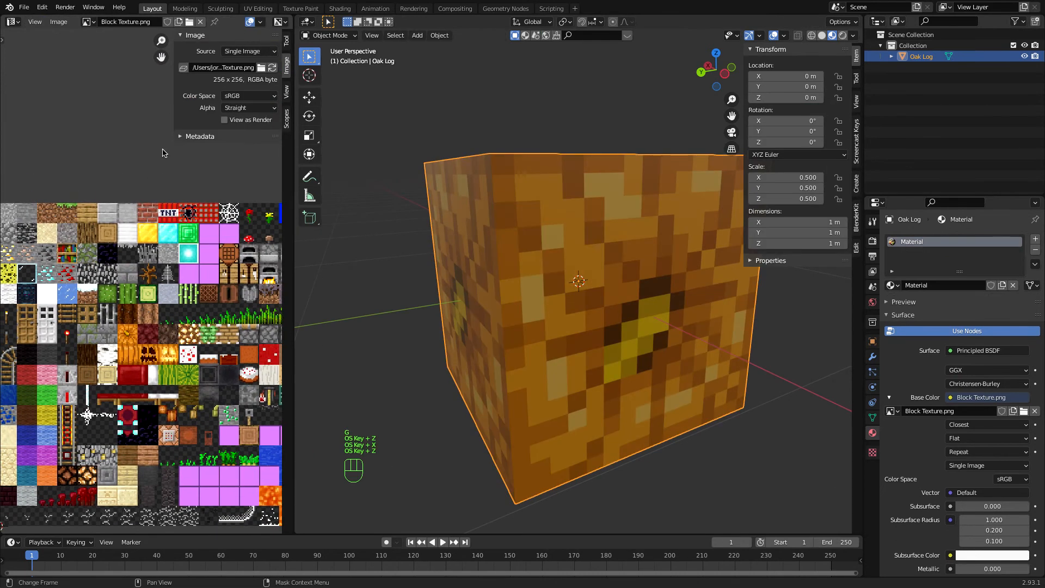
Turn on snapping in the UV editor and move all the Oak Log's UVs onto the oak bark tile
{"action": "key", "text": "Tab"}
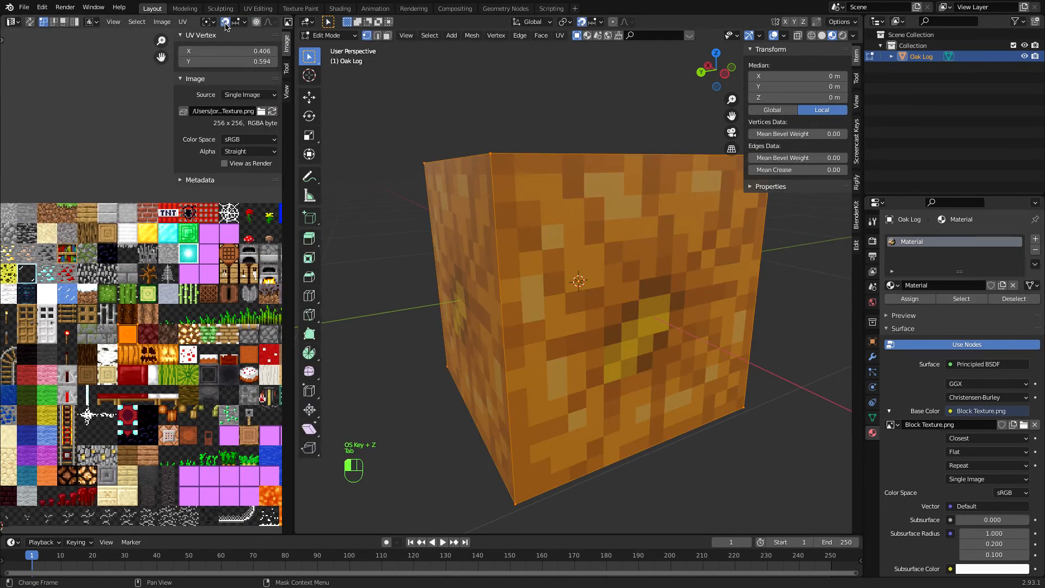
{"action": "key", "text": "g"}
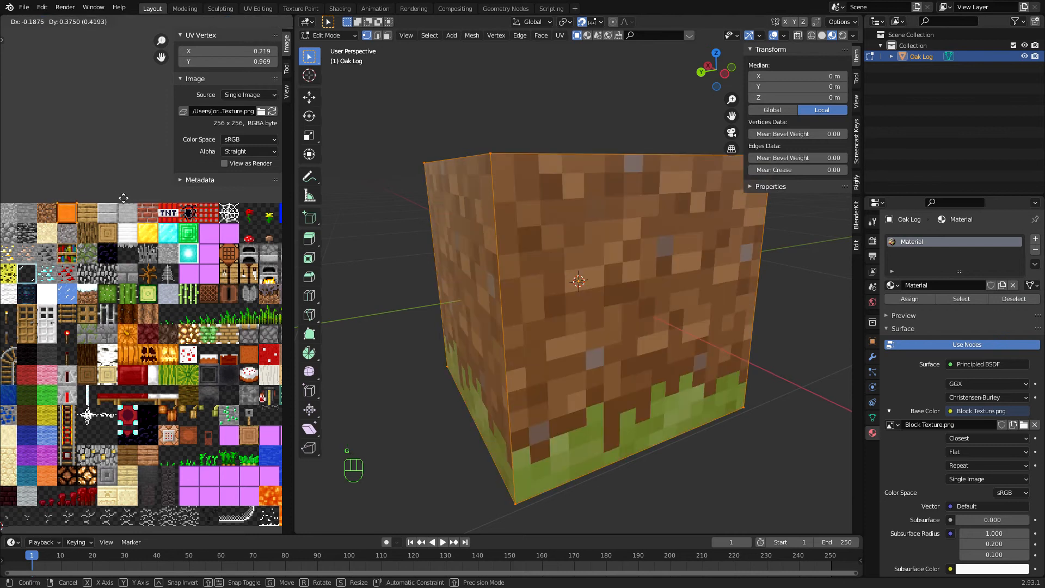
{"action": "left_click", "coordinate": [140, 200]}
{"action": "key", "text": "Tab"}
{"action": "middle_click_drag", "start_coordinate": [592, 375], "coordinate": [565, 376]}
{"action": "key", "text": "Tab"}
{"action": "key", "text": "g"}
{"action": "left_click", "coordinate": [109, 251]}
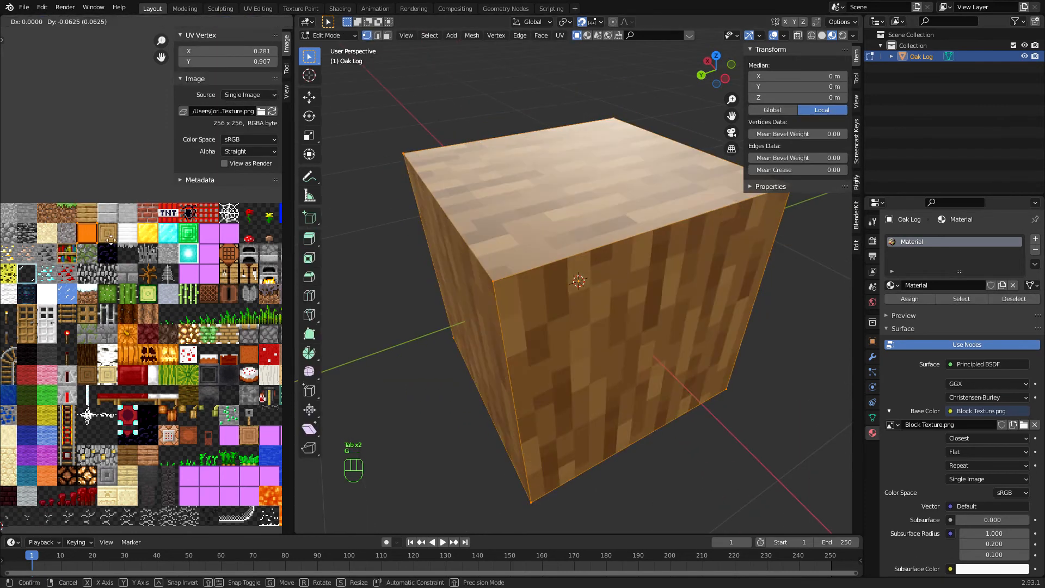
Select the Oak Log's top and bottom faces and move their UVs onto the log-ring tile
{"action": "left_click", "coordinate": [388, 36]}
{"action": "mouse_move", "coordinate": [539, 223]}
{"action": "middle_mouse_down"}
{"action": "mouse_move", "coordinate": [543, 267]}
{"action": "mouse_move", "coordinate": [543, 252]}
{"action": "middle_mouse_up"}
{"action": "key", "text": "shift+z"}
{"action": "key", "text": "shift+z"}
{"action": "key", "text": "g"}
{"action": "left_click", "coordinate": [160, 240]}
{"action": "key", "text": "Tab"}
Duplicate the Oak Log block to X -1 m and rename the copy Oak Planks
{"action": "scroll", "coordinate": [544, 255], "scroll_direction": "down", "scroll_amount": 5}
{"action": "key", "text": "shift+d"}
{"action": "left_click", "coordinate": [573, 307]}
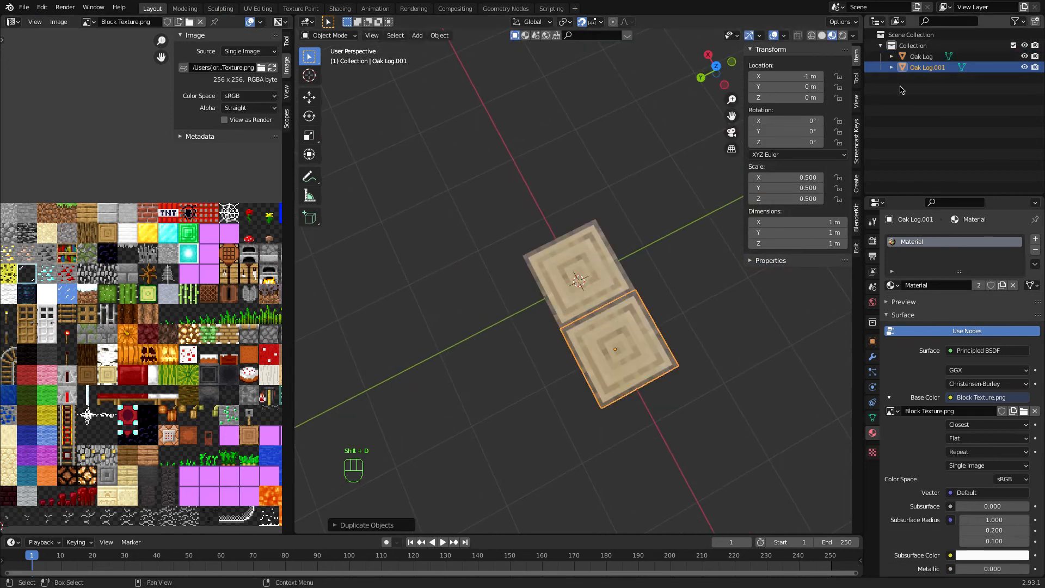
{"action": "double_click", "coordinate": [929, 67]}
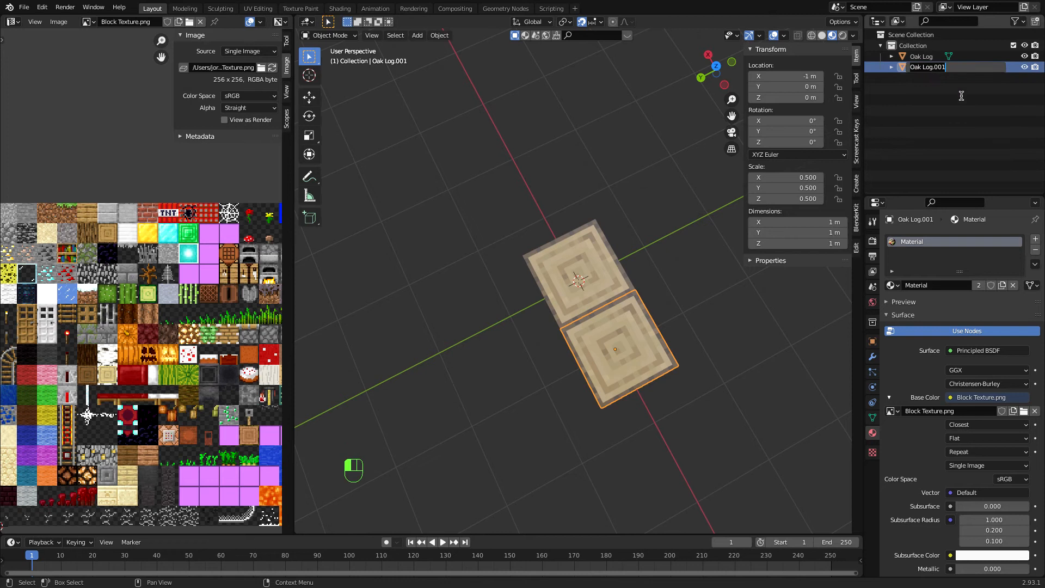
{"action": "type", "text": "Oak P"}
{"action": "key", "text": "Return"}
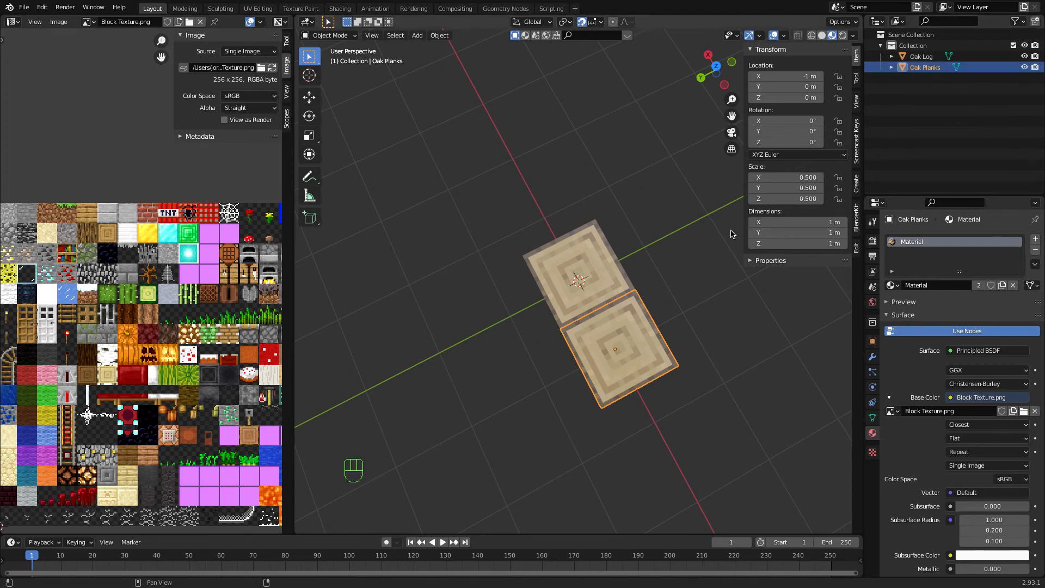
Move the UVs of the Oak Planks block's top and bottom faces onto the oak bark tile
{"action": "scroll", "coordinate": [583, 321], "scroll_direction": "down", "scroll_amount": 5}
{"action": "scroll", "coordinate": [583, 321], "scroll_direction": "up", "scroll_amount": 3, "text": "ctrl"}
{"action": "key", "text": "Tab"}
{"action": "scroll", "coordinate": [596, 320], "scroll_direction": "down", "scroll_amount": 5}
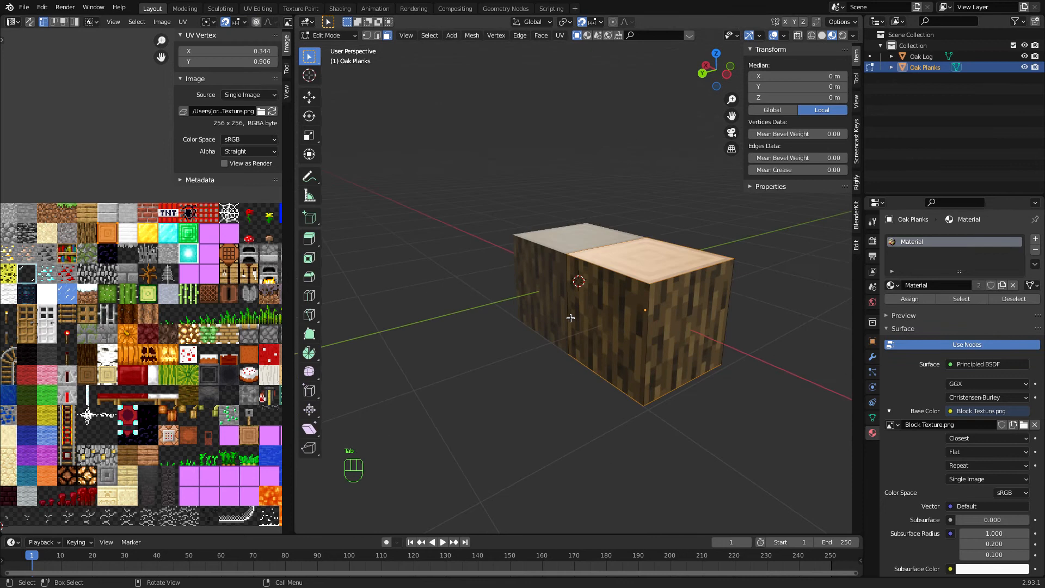
{"action": "key", "text": "g"}
{"action": "left_click", "coordinate": [131, 235]}
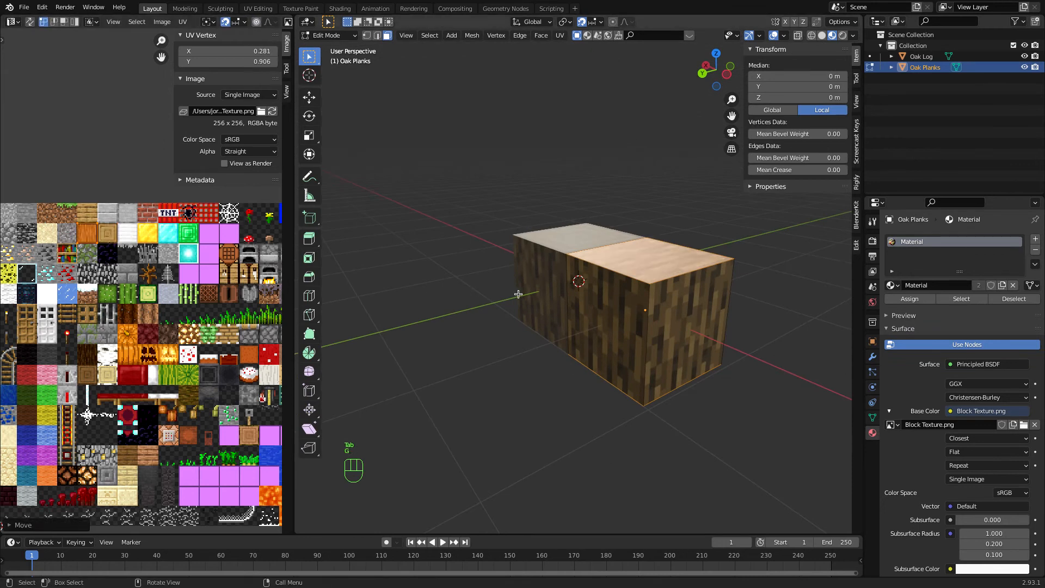
Move all the Oak Planks block's UVs onto the oak planks tile and return to Object Mode
{"action": "key", "text": "a"}
{"action": "key", "text": "g"}
{"action": "left_click", "coordinate": [115, 232]}
{"action": "key", "text": "Tab"}
Duplicate the Oak Planks block to X 0 m, Y 1 m and rename the copy Crafting Table
{"action": "scroll", "coordinate": [560, 268], "scroll_direction": "up", "scroll_amount": 6}
{"action": "scroll", "coordinate": [561, 269], "scroll_direction": "down", "scroll_amount": 1}
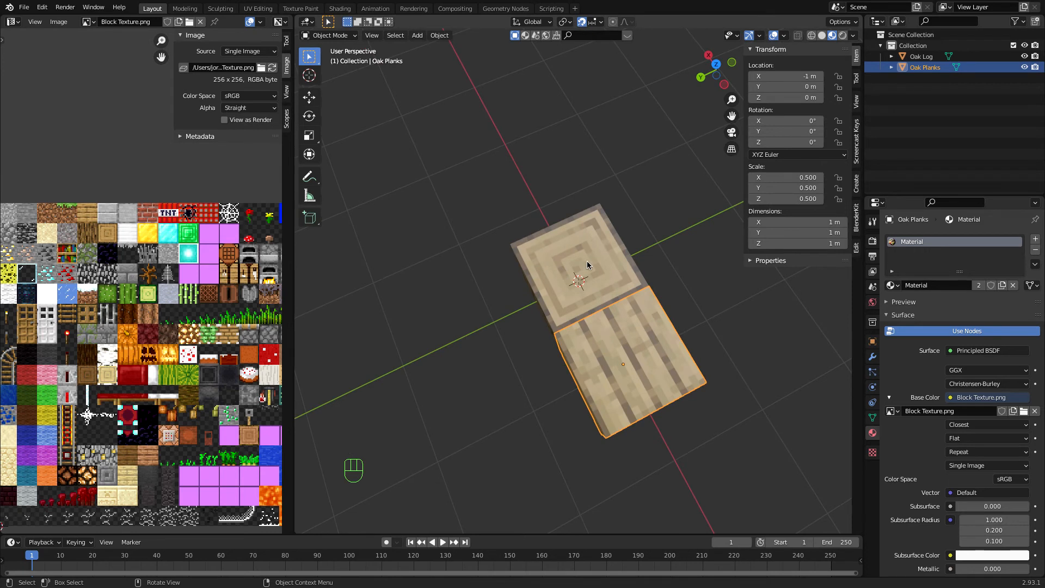
{"action": "key", "text": "shift+d"}
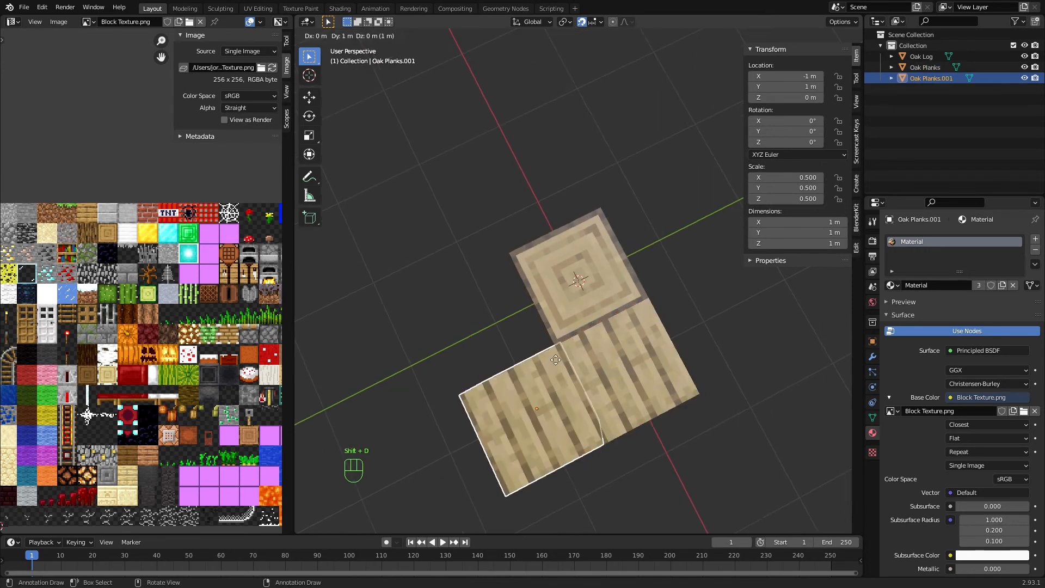
{"action": "left_click", "coordinate": [721, 229]}
{"action": "double_click", "coordinate": [920, 78]}
{"action": "type", "text": "O"}
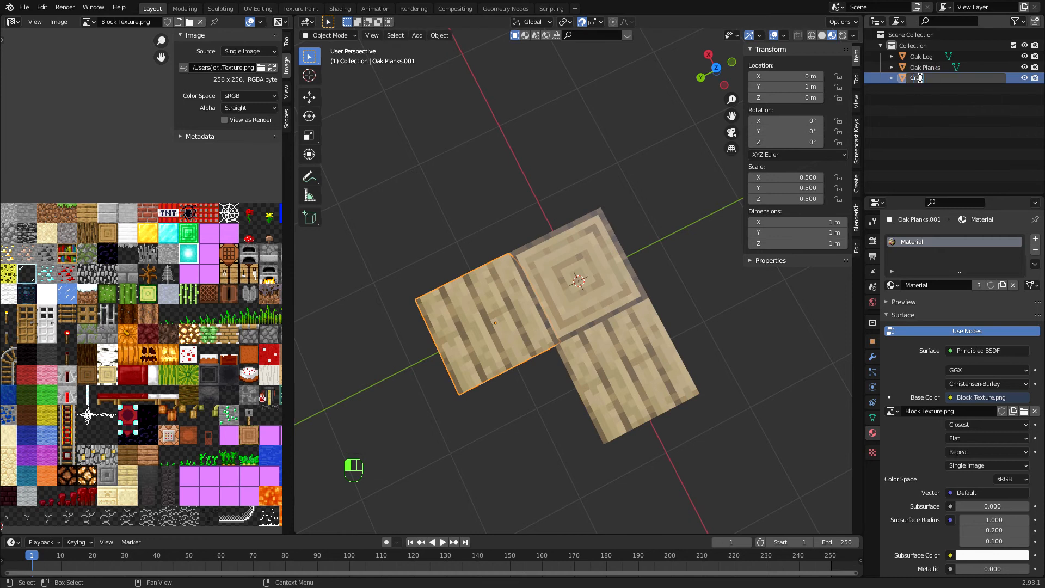
{"action": "type", "text": "rafting Table"}
{"action": "key", "text": "Return"}
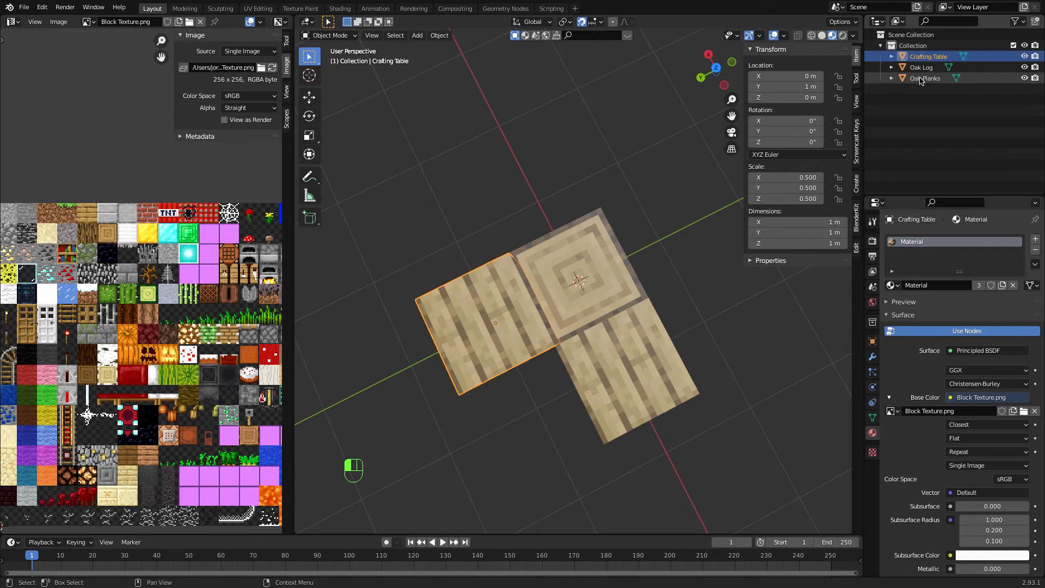
Move all the Crafting Table's UVs onto the crafting table side tile and flip them vertically along Y
{"action": "key", "text": "Tab"}
{"action": "middle_click_drag", "start_coordinate": [653, 296], "coordinate": [644, 299]}
{"action": "key", "text": "a"}
{"action": "key", "text": "g"}
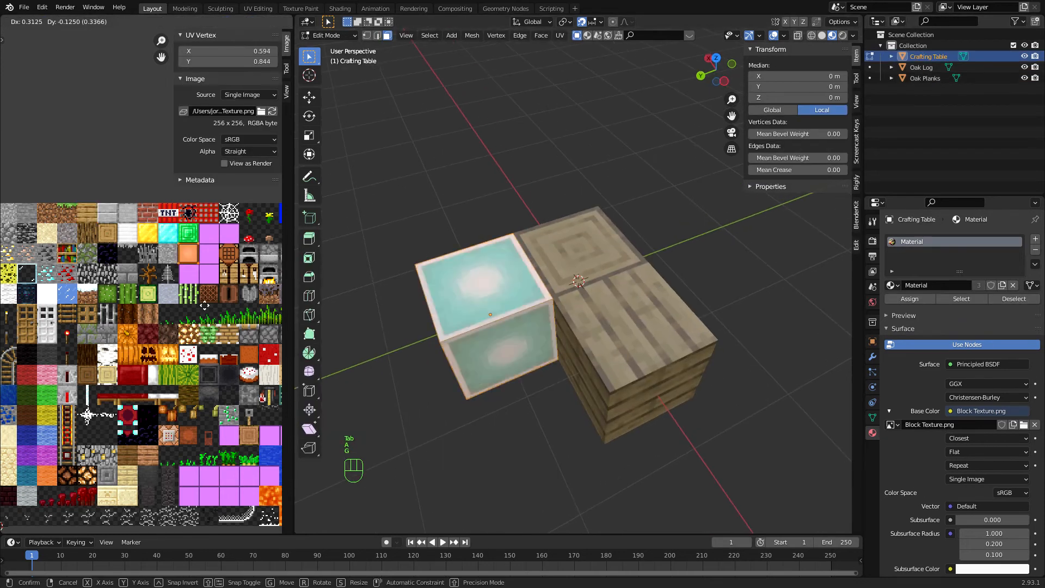
{"action": "left_click", "coordinate": [246, 331]}
{"action": "middle_click_drag", "start_coordinate": [550, 346], "coordinate": [546, 382]}
{"action": "key", "text": "s"}
{"action": "key", "text": "y"}
{"action": "left_click", "coordinate": [182, 303]}
Select the Crafting Table's front and back faces and move their UVs onto the second crafting table side tile
{"action": "scroll", "coordinate": [181, 303], "scroll_direction": "up", "scroll_amount": 4}
{"action": "middle_click_drag", "start_coordinate": [181, 302], "coordinate": [151, 310]}
{"action": "mouse_move", "coordinate": [568, 302]}
{"action": "middle_mouse_down"}
{"action": "mouse_move", "coordinate": [626, 306]}
{"action": "mouse_move", "coordinate": [576, 306]}
{"action": "mouse_move", "coordinate": [574, 296]}
{"action": "middle_mouse_up"}
{"action": "left_click", "coordinate": [578, 306]}
{"action": "key", "text": "shift+z"}
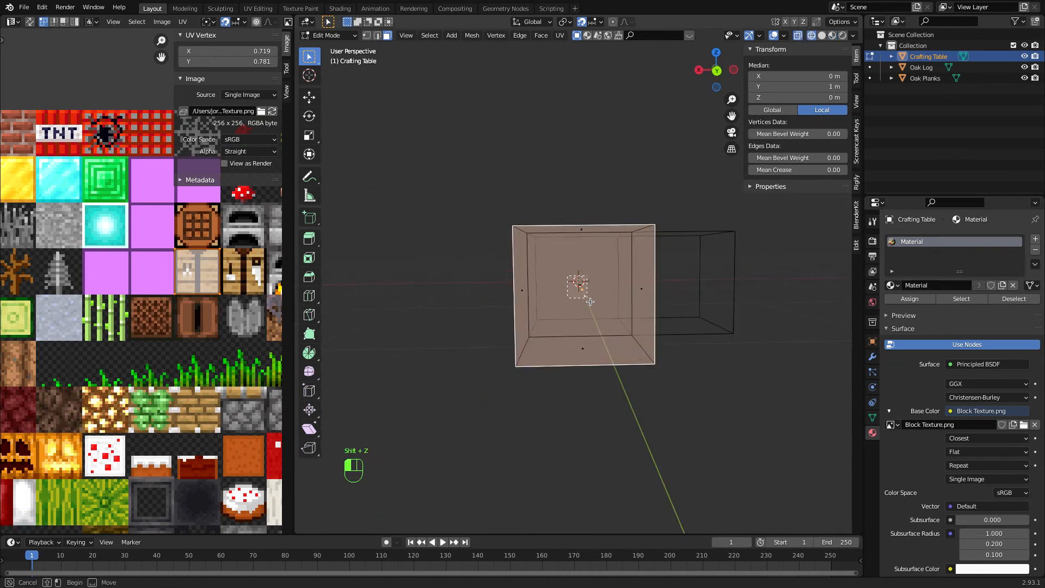
{"action": "left_click", "coordinate": [586, 288], "text": "shift"}
{"action": "key", "text": "shift+z"}
{"action": "key", "text": "g"}
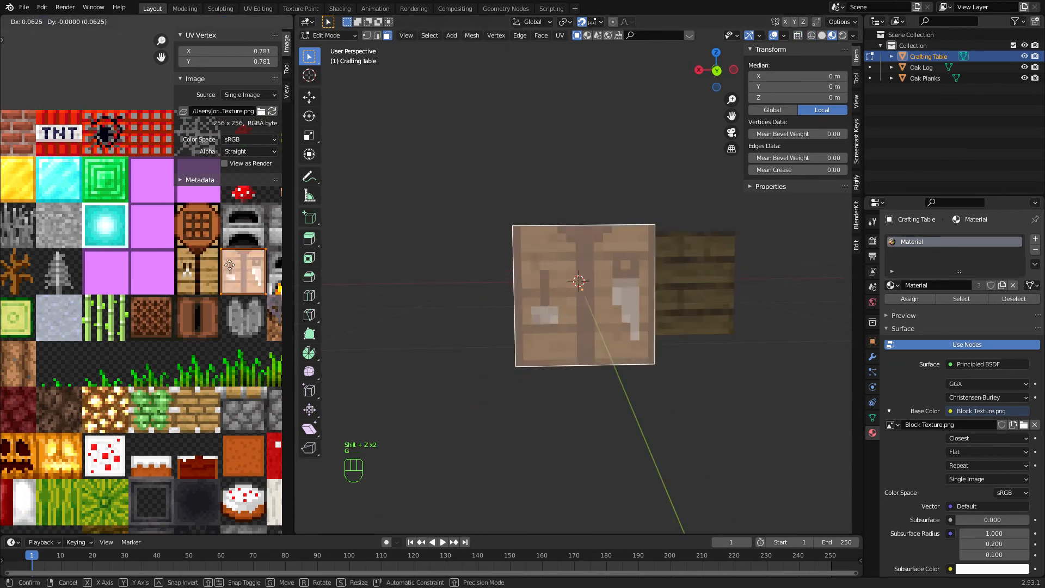
{"action": "left_click", "coordinate": [243, 267]}
Move the UVs of the Crafting Table's top face onto the crafting grid tile
{"action": "middle_click_drag", "start_coordinate": [615, 297], "coordinate": [620, 324]}
{"action": "left_click", "coordinate": [621, 324]}
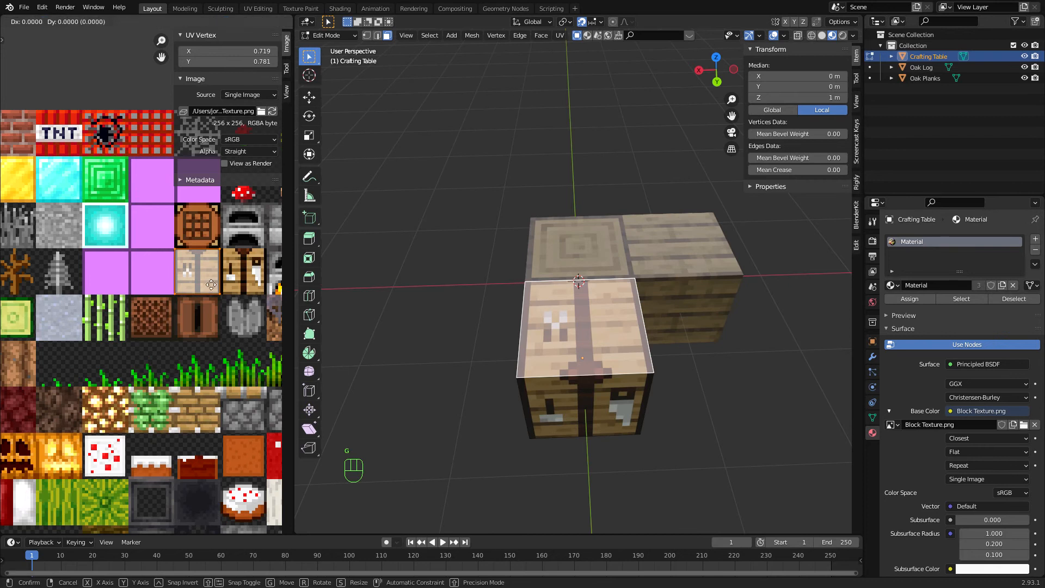
{"action": "key", "text": "g"}
{"action": "left_click", "coordinate": [215, 251]}
Move the UVs of the Crafting Table's bottom face onto the oak planks tile and return to Object Mode
{"action": "middle_click_drag", "start_coordinate": [168, 330], "coordinate": [184, 381]}
{"action": "middle_click_drag", "start_coordinate": [536, 433], "coordinate": [586, 297]}
{"action": "left_click", "coordinate": [587, 291]}
{"action": "middle_click_drag", "start_coordinate": [155, 272], "coordinate": [190, 300]}
{"action": "key", "text": "g"}
{"action": "left_click", "coordinate": [80, 241]}
{"action": "middle_click_drag", "start_coordinate": [51, 341], "coordinate": [147, 364]}
{"action": "key", "text": "g"}
{"action": "left_click", "coordinate": [43, 291]}
{"action": "key", "text": "g"}
{"action": "left_click", "coordinate": [165, 287]}
{"action": "key", "text": "Tab"}
Duplicate the Crafting Table to X -1 m, Y 1 m and rename the copy Cauldron
{"action": "middle_click_drag", "start_coordinate": [436, 276], "coordinate": [428, 278]}
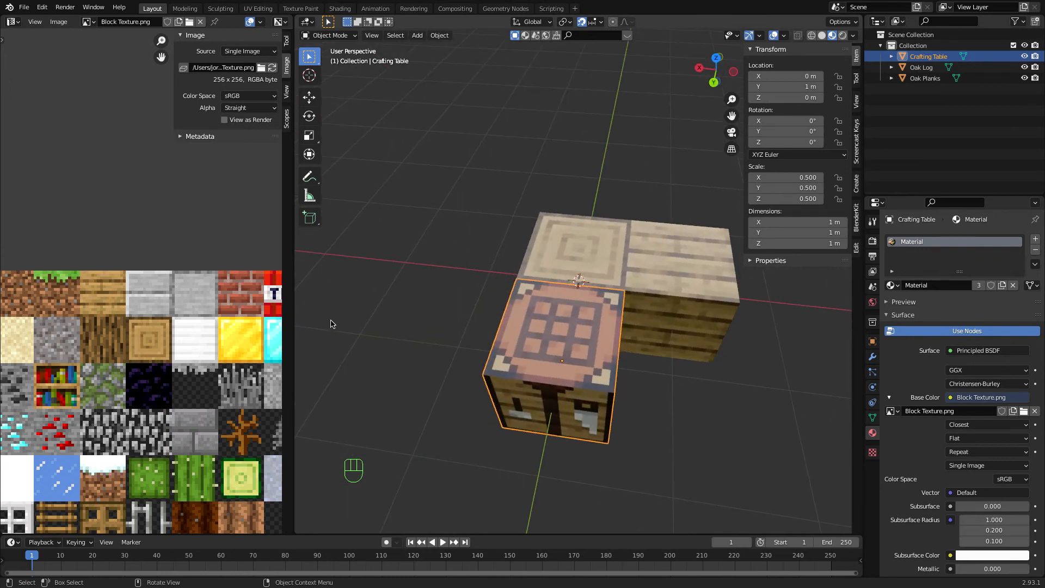
{"action": "key", "text": "shift+d"}
{"action": "left_click", "coordinate": [409, 328]}
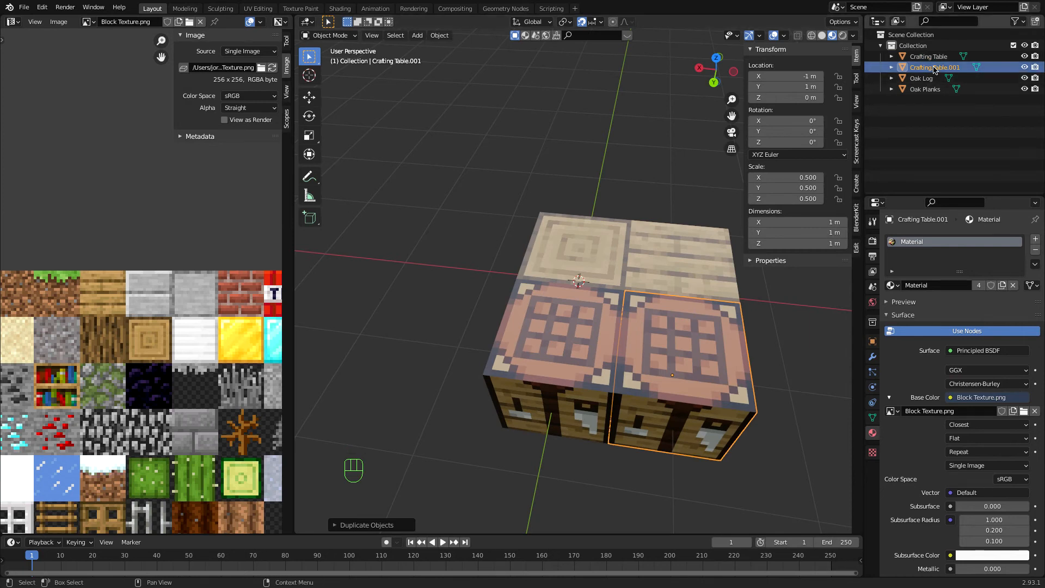
{"action": "double_click", "coordinate": [933, 67]}
{"action": "type", "text": "Cauldron"}
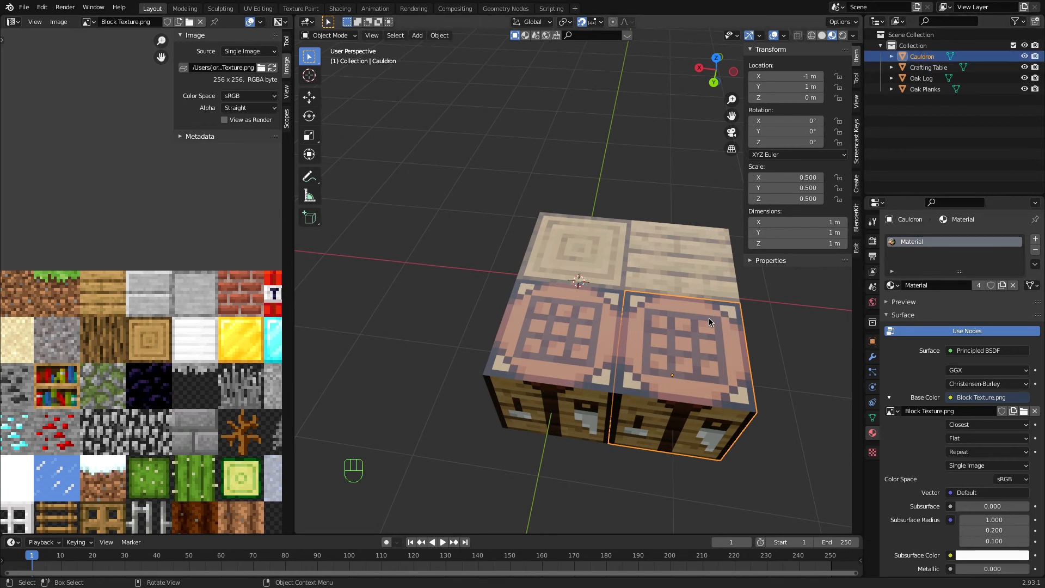
{"action": "key", "text": "Return"}
Isolate the Cauldron in local view and select all its faces in Edit Mode
{"action": "key", "text": "Tab"}
{"action": "key", "text": "Tab"}
{"action": "key", "text": "KP_Divide"}
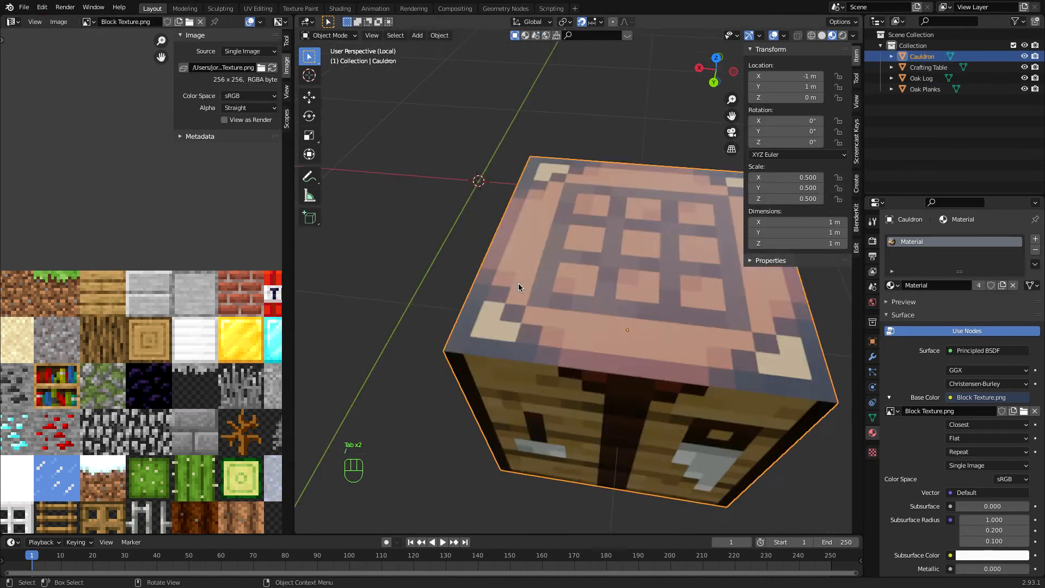
{"action": "key", "text": "Tab"}
{"action": "key", "text": "a"}
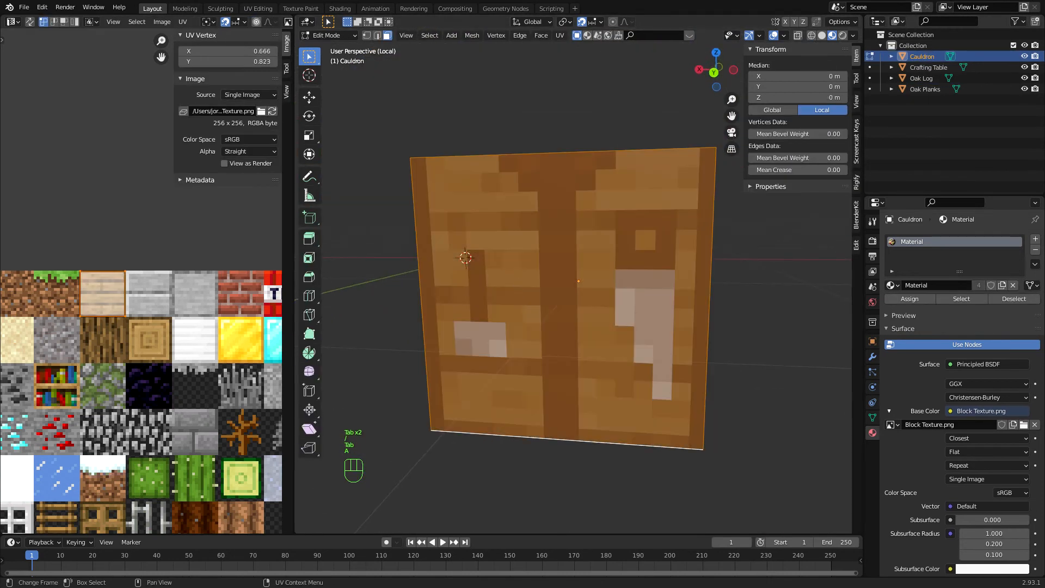
{"action": "scroll", "coordinate": [218, 366], "scroll_direction": "down", "scroll_amount": 5}
{"action": "scroll", "coordinate": [219, 367], "scroll_direction": "down", "scroll_amount": 6}
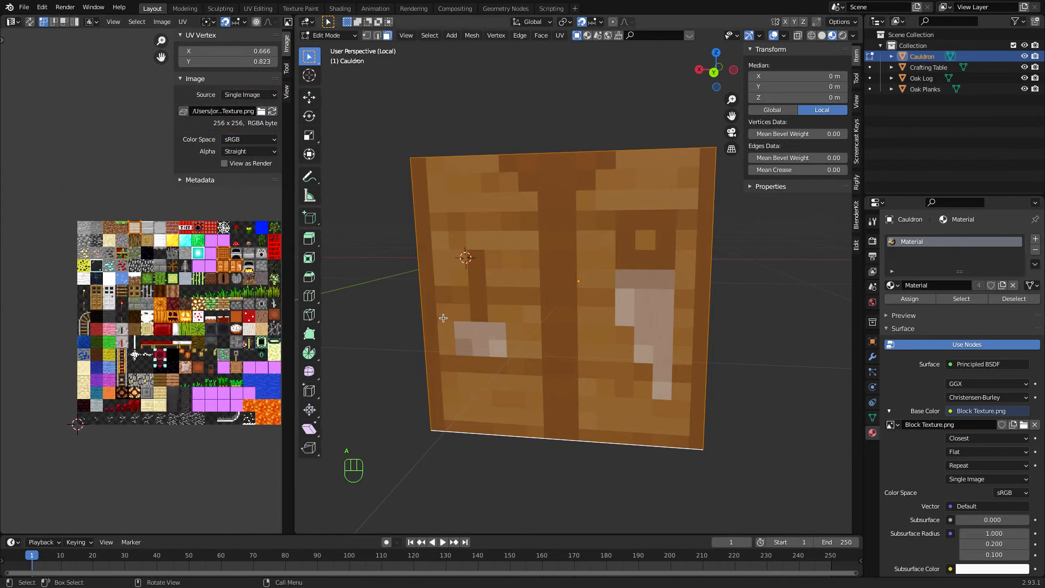
{"action": "key", "text": "u"}
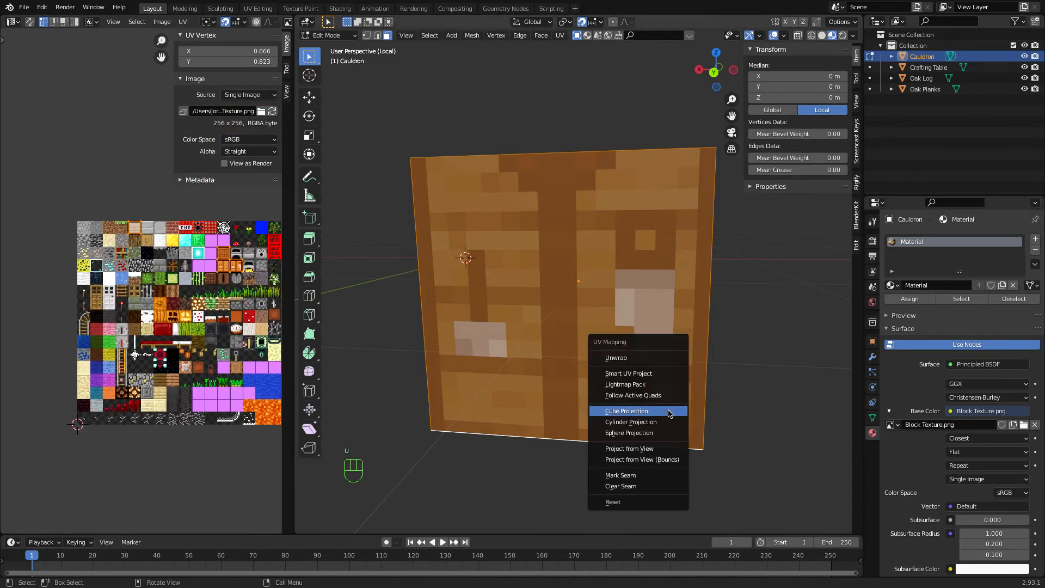
{"action": "left_click", "coordinate": [669, 414]}
{"action": "scroll", "coordinate": [205, 277], "scroll_direction": "right", "scroll_amount": 2}
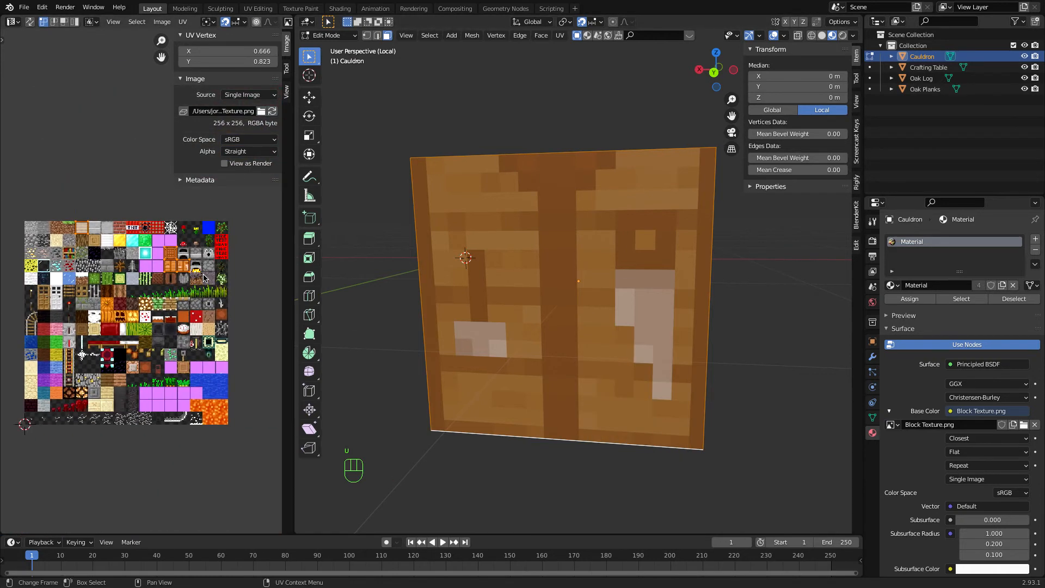
Move the Cauldron's top-face UV island from the crafting grid tile onto the first crafting table side tile
{"action": "scroll", "coordinate": [204, 277], "scroll_direction": "up", "scroll_amount": 4}
{"action": "key", "text": "l"}
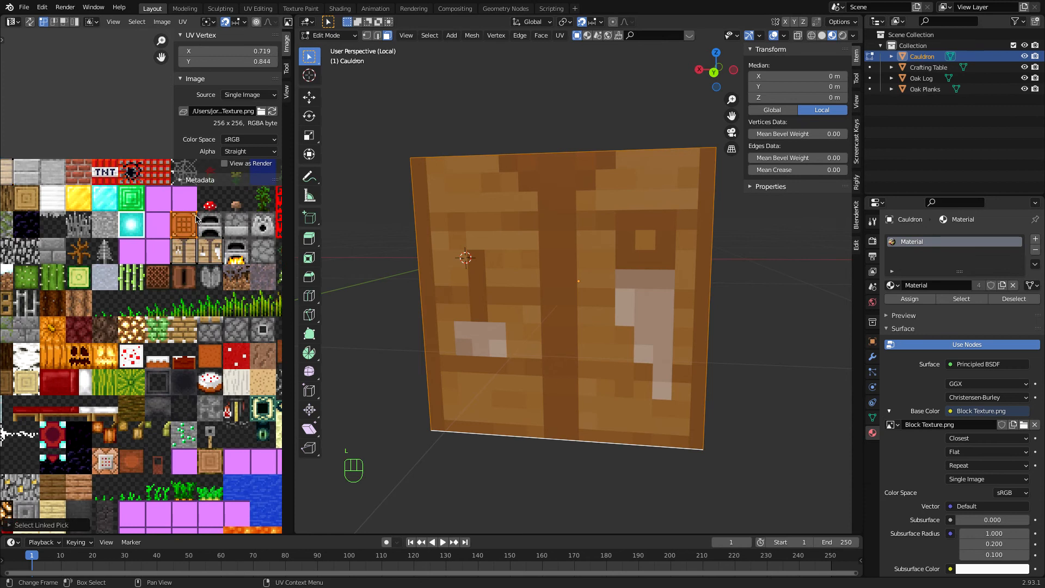
{"action": "key", "text": "g"}
{"action": "left_click", "coordinate": [199, 238]}
{"action": "left_click", "coordinate": [225, 243]}
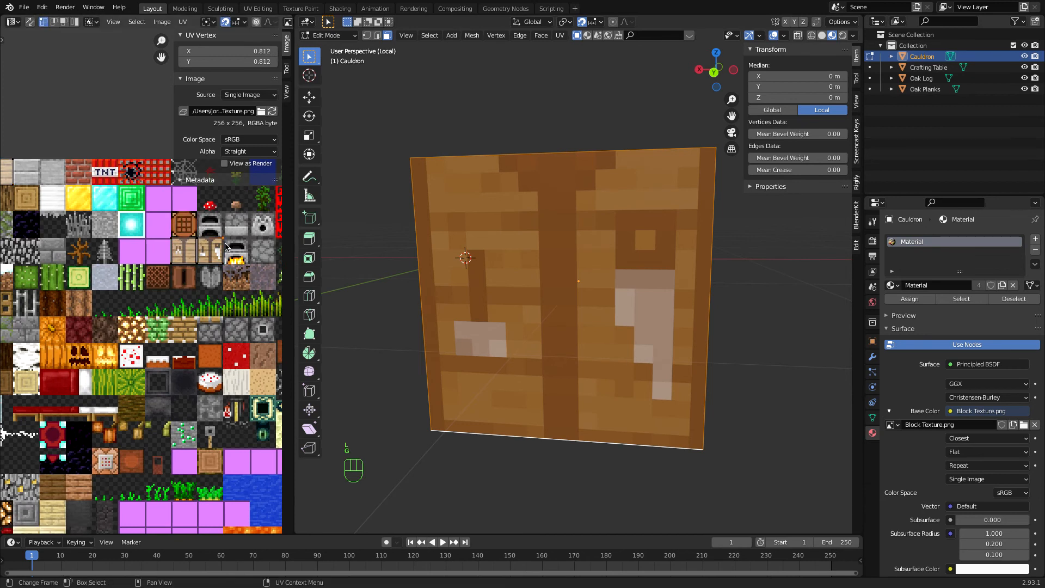
{"action": "left_click_drag", "start_coordinate": [226, 247], "coordinate": [203, 247]}
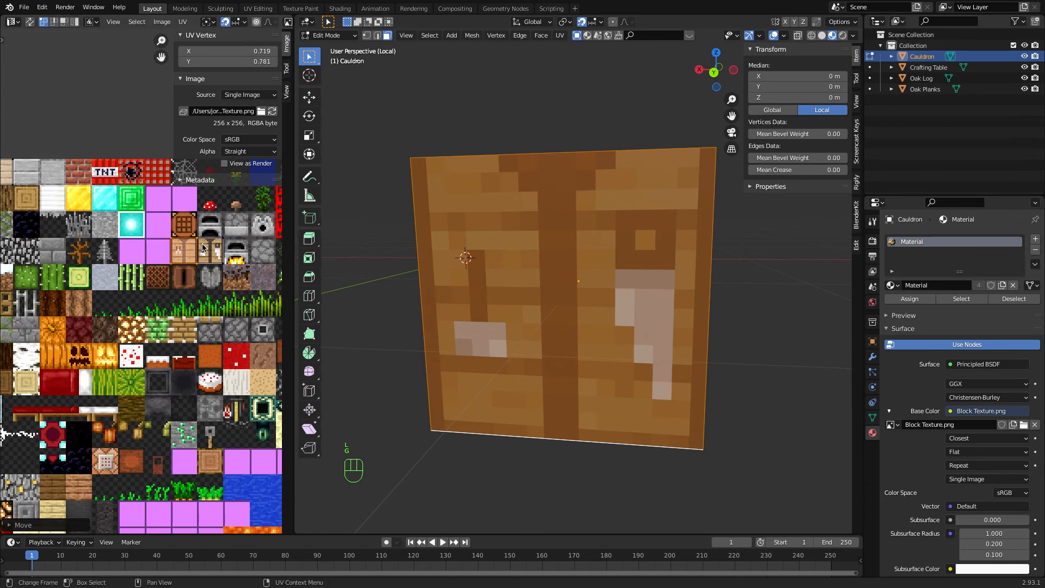
Stack the Cauldron's remaining UV islands, from the second side tile and the planks tile, onto the same side tile
{"action": "left_click", "coordinate": [247, 246]}
{"action": "key", "text": "l"}
{"action": "key", "text": "g"}
{"action": "left_click", "coordinate": [208, 243]}
{"action": "left_click", "coordinate": [29, 170]}
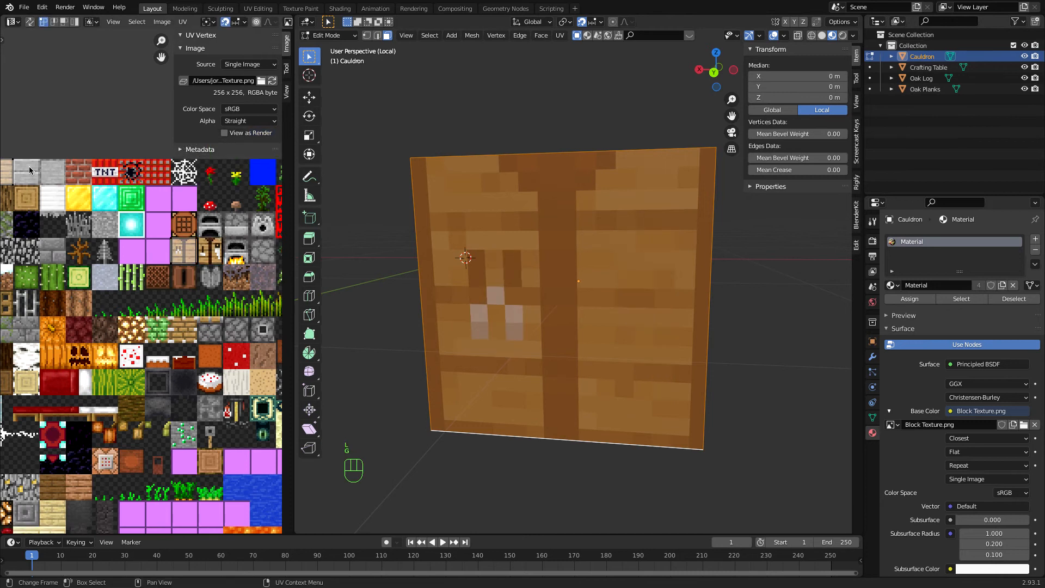
{"action": "key", "text": "l"}
Move all the Cauldron's stacked UVs onto the dark cauldron side tile at X 0.656, Y 0.406
{"action": "scroll", "coordinate": [204, 243], "scroll_direction": "down", "scroll_amount": 5}
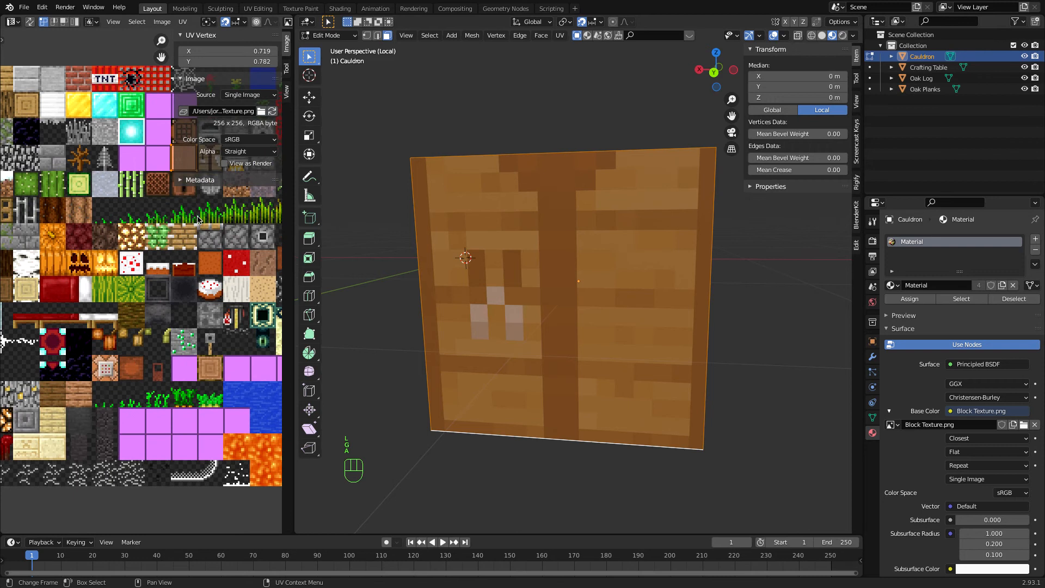
{"action": "key", "text": "g"}
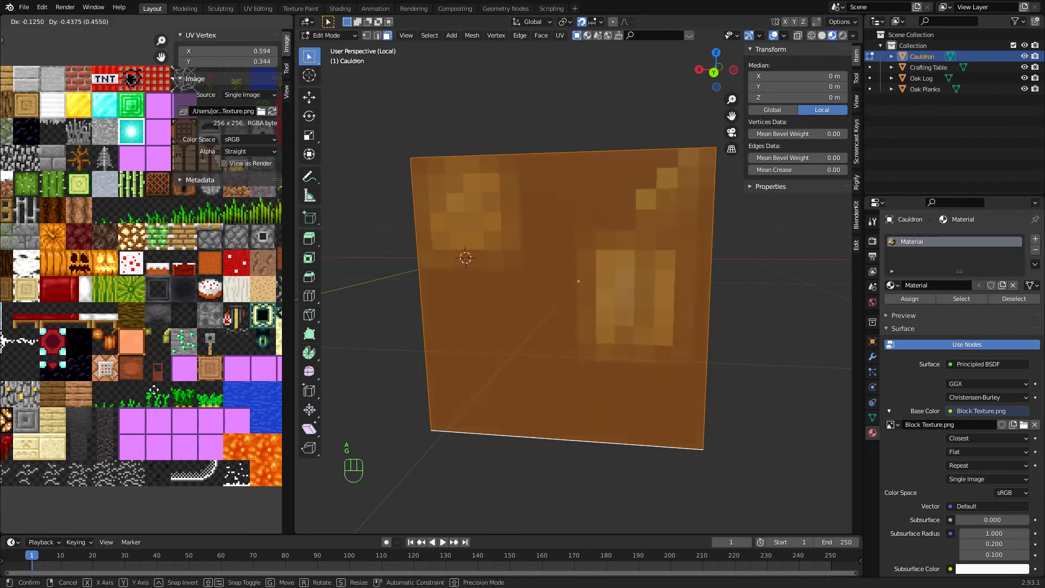
{"action": "left_click", "coordinate": [162, 383]}
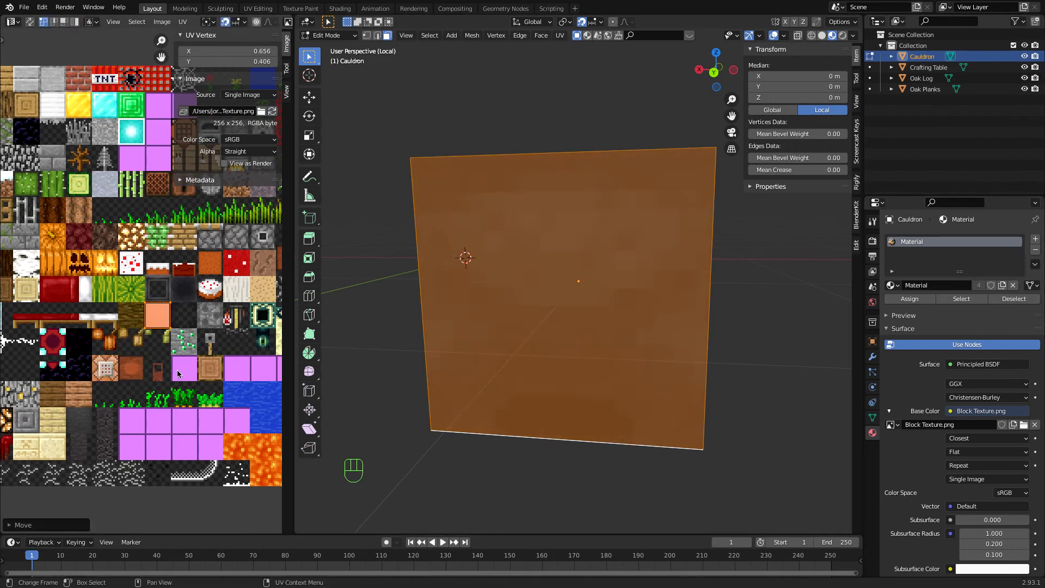
{"action": "key", "text": "Tab"}
{"action": "scroll", "coordinate": [548, 335], "scroll_direction": "left", "scroll_amount": 5}
{"action": "scroll", "coordinate": [549, 337], "scroll_direction": "left", "scroll_amount": 5}
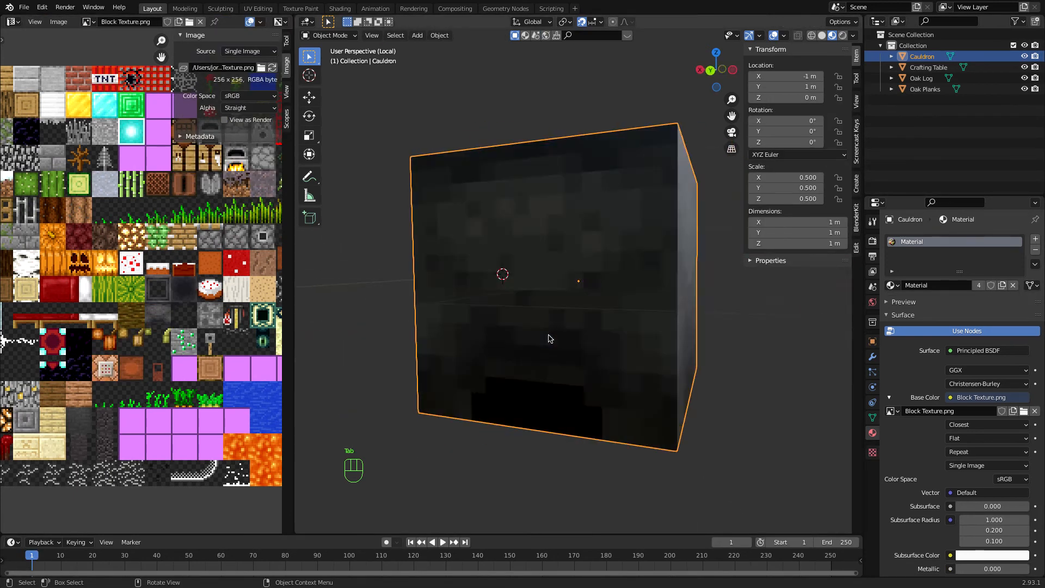
Delete the Cauldron's bottom face in Edit Mode and return to Object Mode
{"action": "key", "text": "Tab"}
{"action": "scroll", "coordinate": [549, 299], "scroll_direction": "up", "scroll_amount": 5}
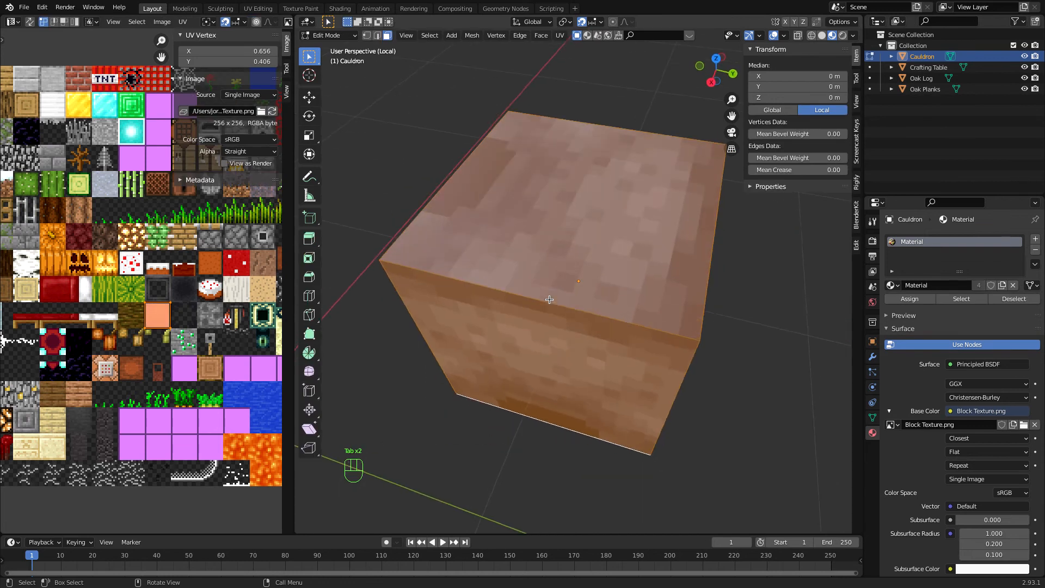
{"action": "scroll", "coordinate": [565, 246], "scroll_direction": "up", "scroll_amount": 10}
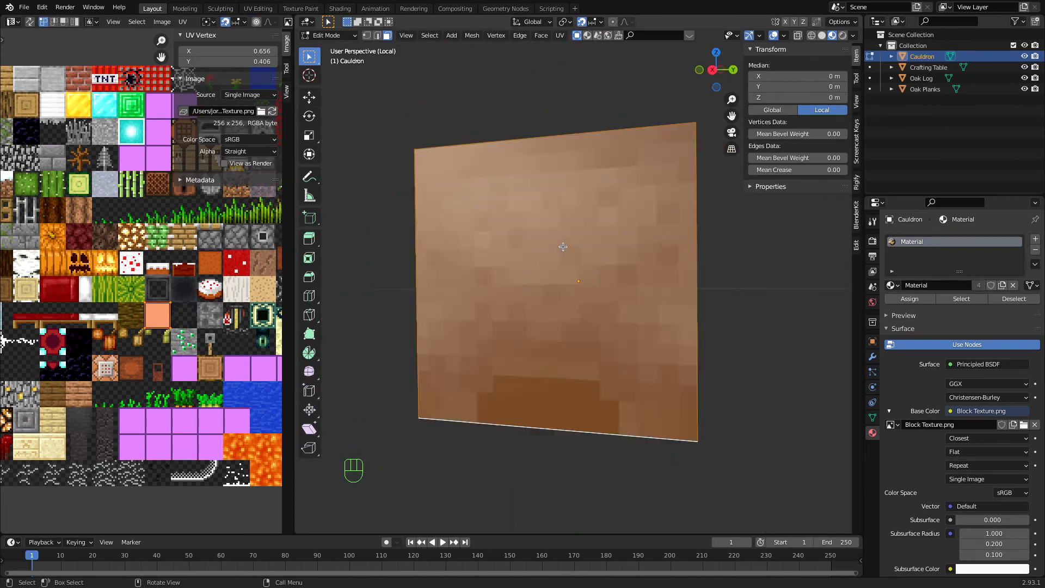
{"action": "key", "text": "x"}
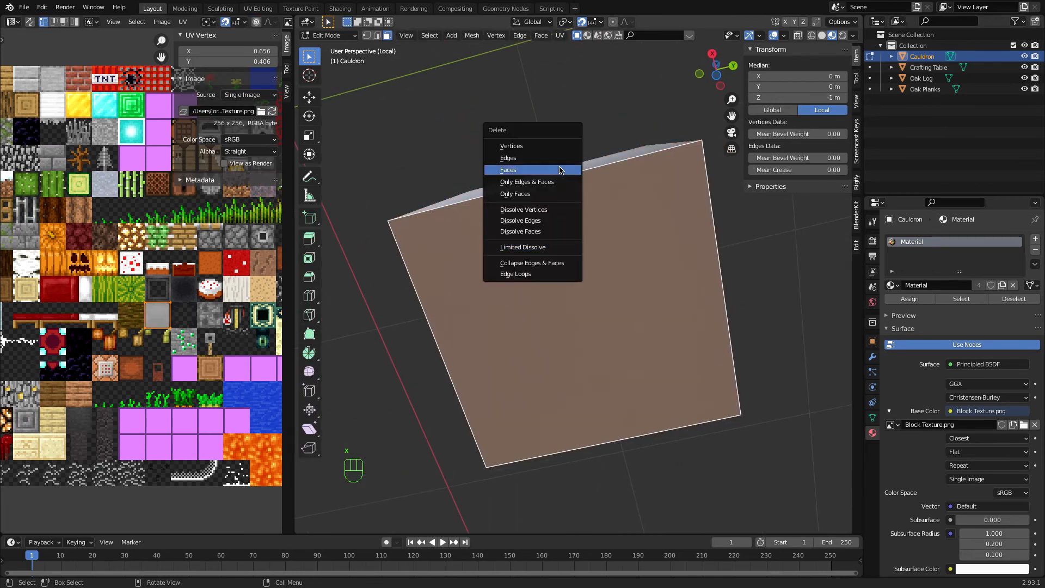
{"action": "left_click", "coordinate": [562, 170]}
{"action": "key", "text": "Tab"}
{"action": "scroll", "coordinate": [618, 162], "scroll_direction": "down", "scroll_amount": 10}
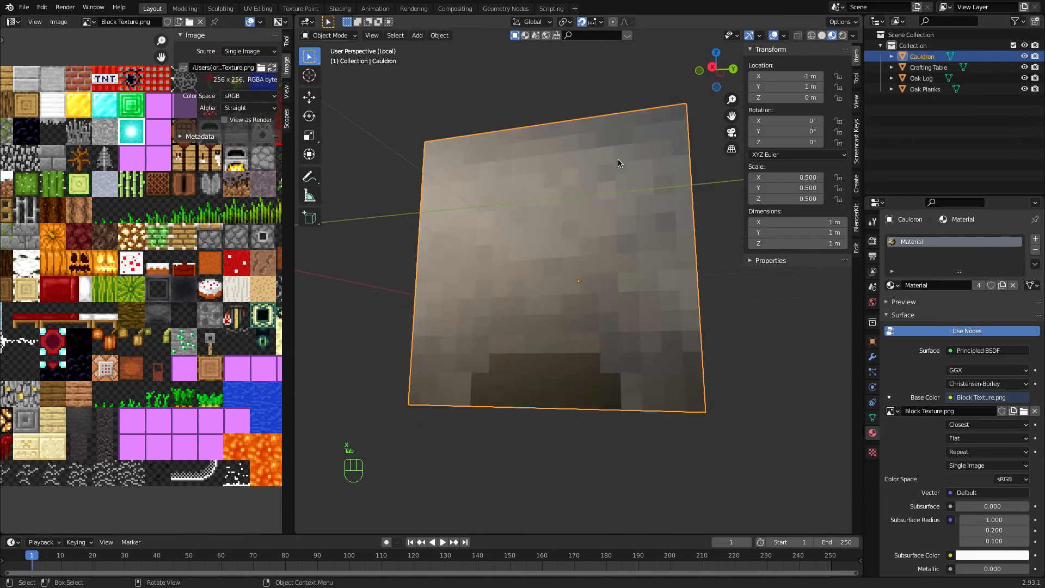
Look up the Mesh: Auto Mirror add-on in the preferences by filtering for "aut", and close the preferences
{"action": "key", "text": "super+comma"}
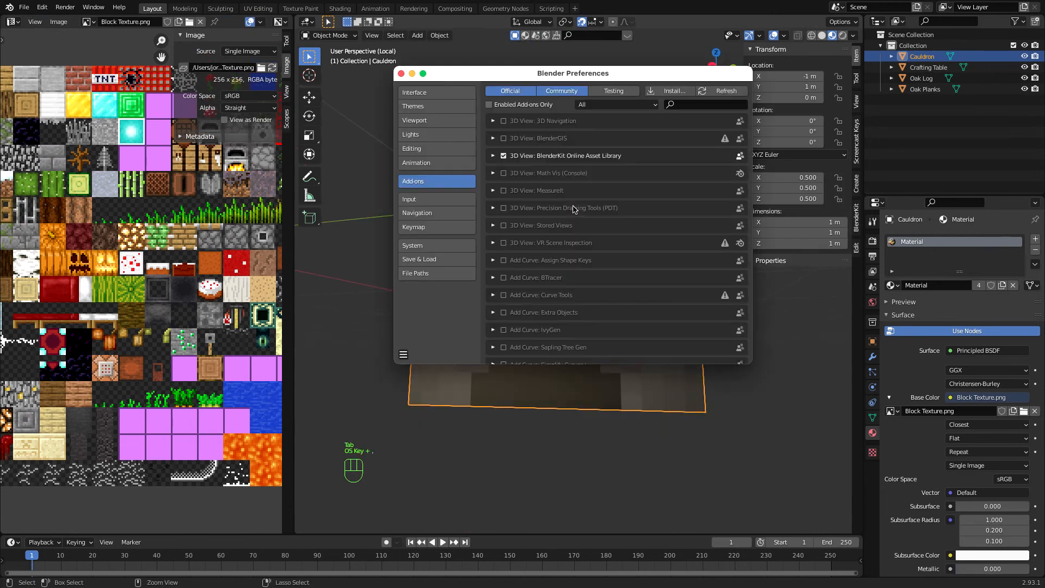
{"action": "left_click", "coordinate": [689, 103]}
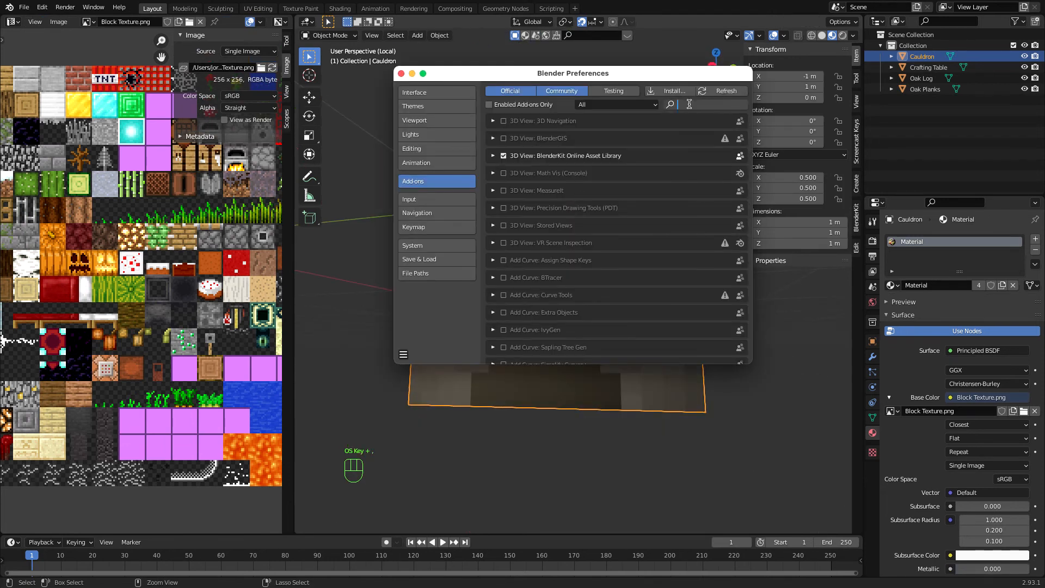
{"action": "type", "text": "aut"}
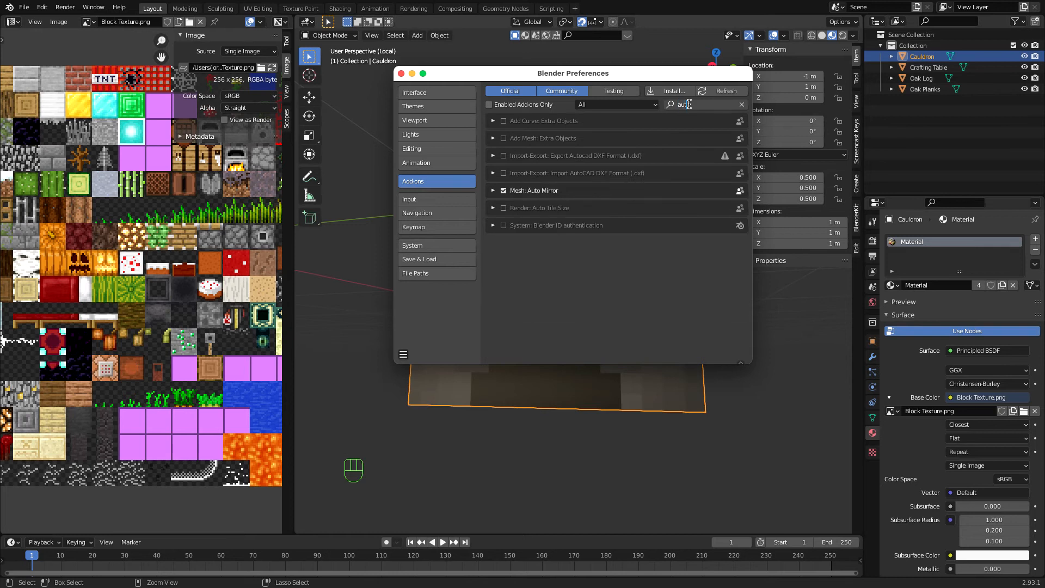
{"action": "key", "text": "Return"}
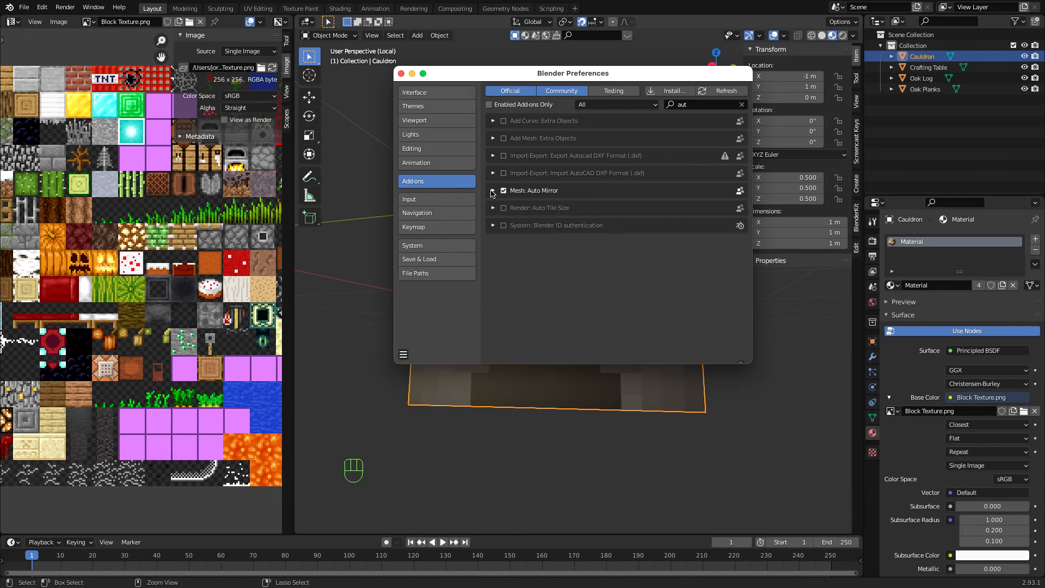
{"action": "left_click", "coordinate": [401, 73]}
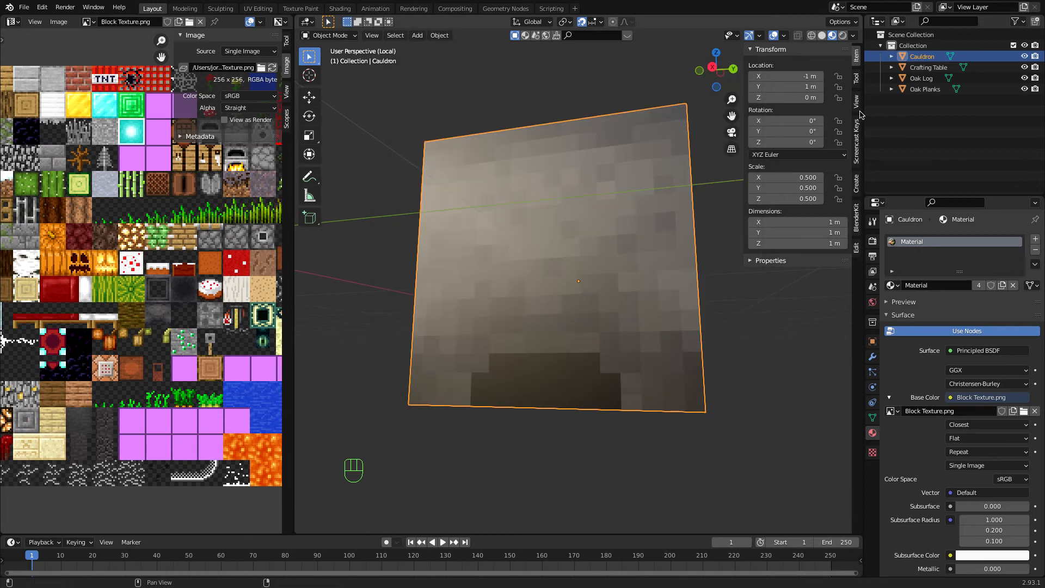
Run AutoMirror on the Cauldron along the X and Y axes, with Positive orientation and Cut and Mirror
{"action": "left_click", "coordinate": [857, 246]}
{"action": "left_click", "coordinate": [770, 62]}
{"action": "left_click", "coordinate": [798, 81]}
{"action": "scroll", "coordinate": [559, 197], "scroll_direction": "left", "scroll_amount": 10}
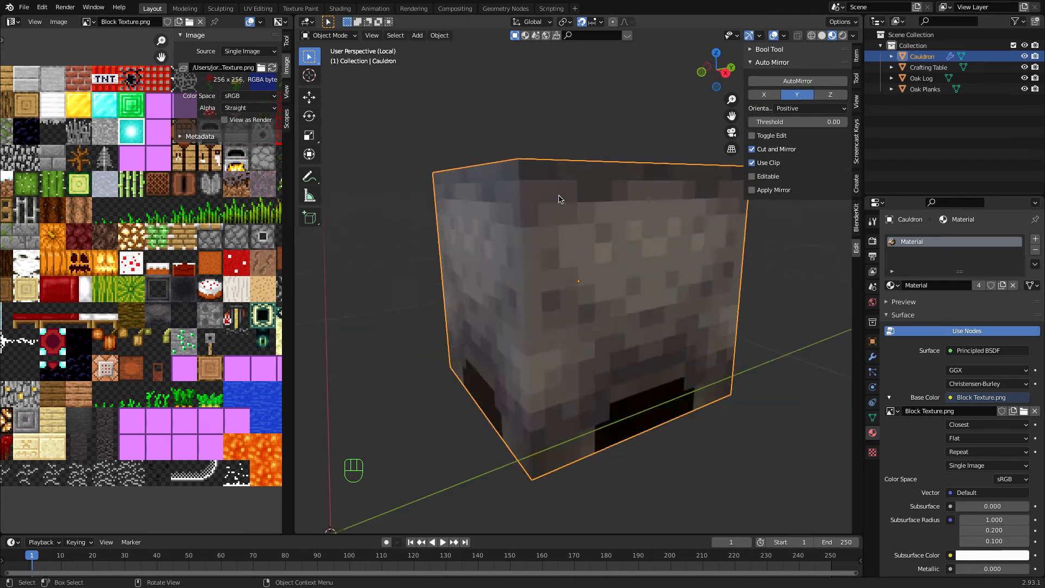
Enter Edit Mode and hide both Mirror modifiers in the viewport so only the Cauldron's real quarter shows
{"action": "key", "text": "Tab"}
{"action": "scroll", "coordinate": [559, 196], "scroll_direction": "left", "scroll_amount": 5}
{"action": "middle_click_drag", "start_coordinate": [559, 196], "coordinate": [484, 80]}
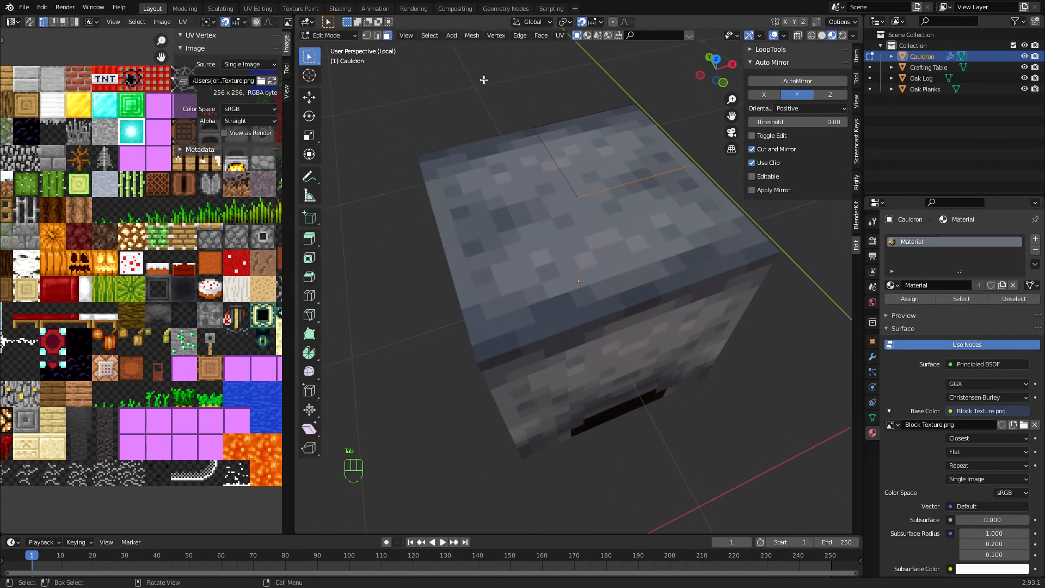
{"action": "left_click", "coordinate": [872, 356]}
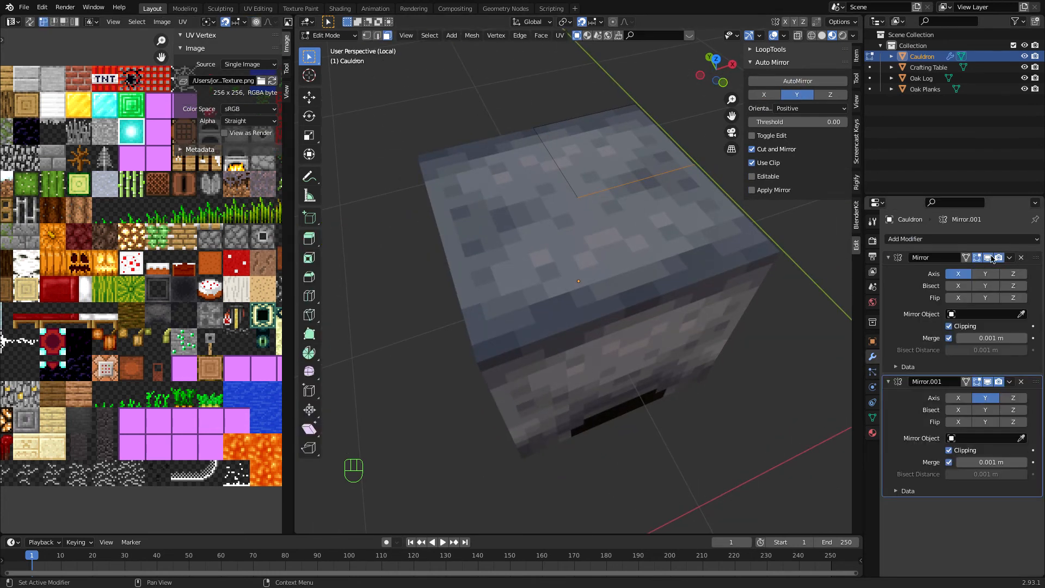
{"action": "left_click", "coordinate": [988, 257]}
{"action": "left_click", "coordinate": [988, 382]}
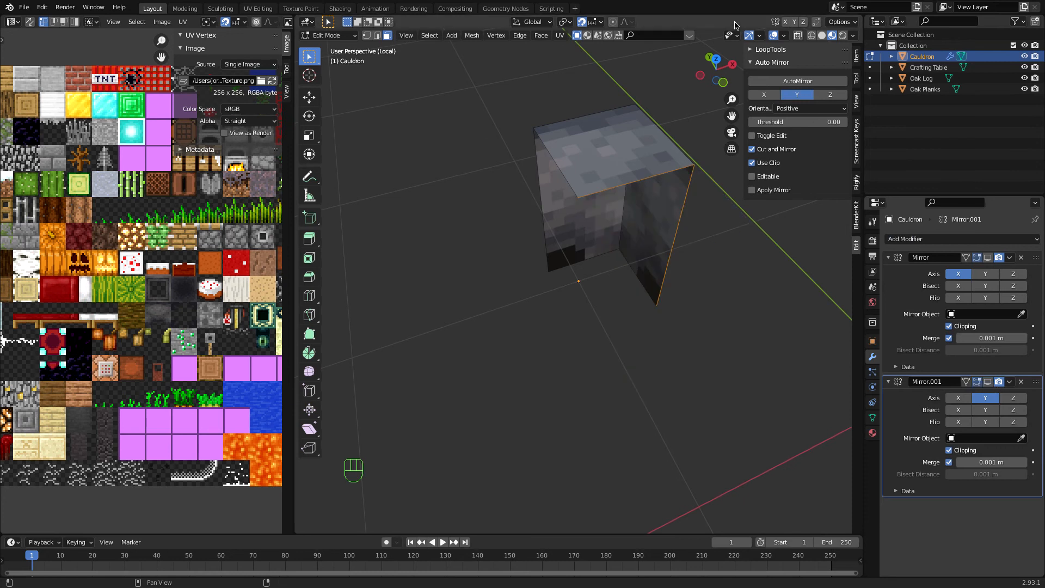
From the right view, knife-cut the stepped outline of the dark leg gap at the bottom of the Cauldron's side
{"action": "left_click", "coordinate": [733, 64]}
{"action": "key", "text": "k"}
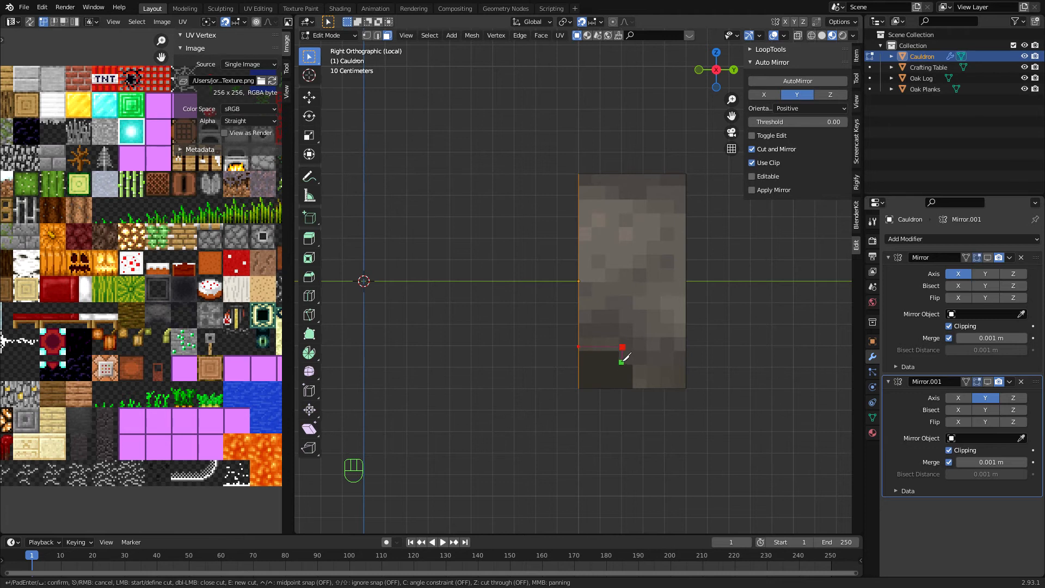
{"action": "left_click", "coordinate": [637, 387]}
{"action": "key", "text": "Return"}
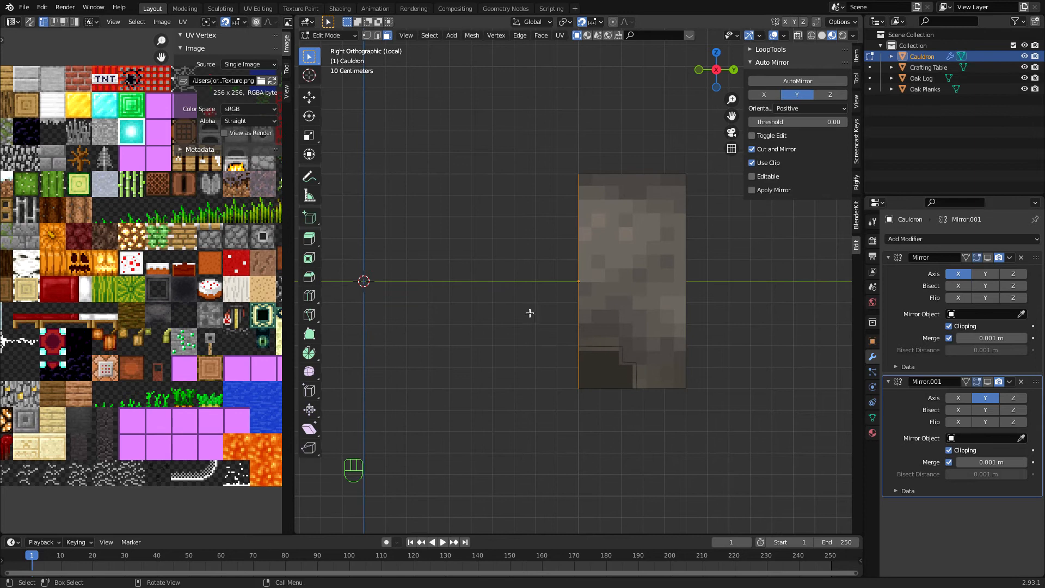
Delete the cut-out face inside the stepped outline to open the gap between the Cauldron's legs
{"action": "left_click", "coordinate": [606, 366]}
{"action": "key", "text": "x"}
{"action": "left_click", "coordinate": [607, 367]}
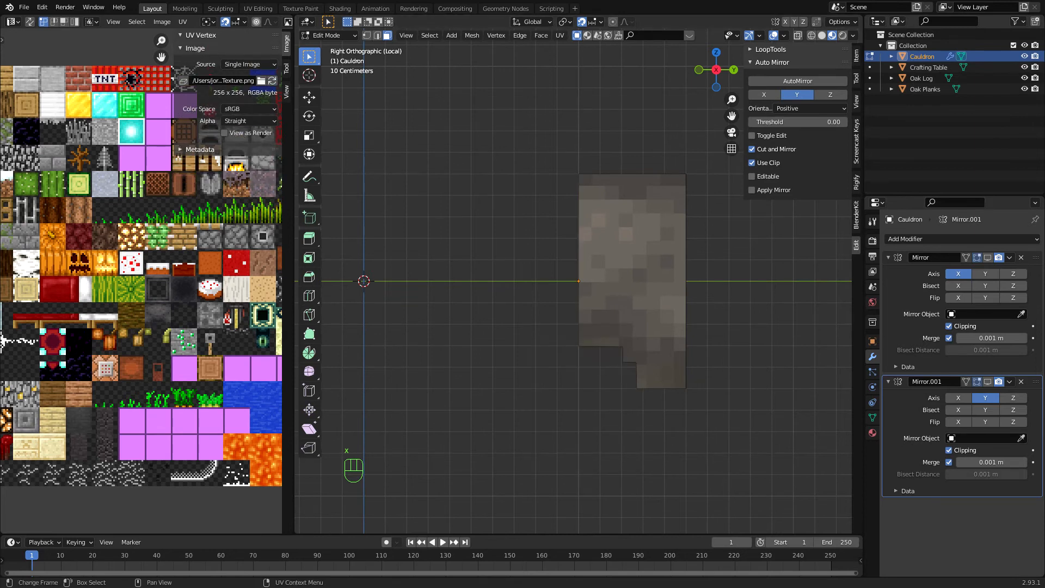
{"action": "middle_click_drag", "start_coordinate": [615, 338], "coordinate": [547, 344]}
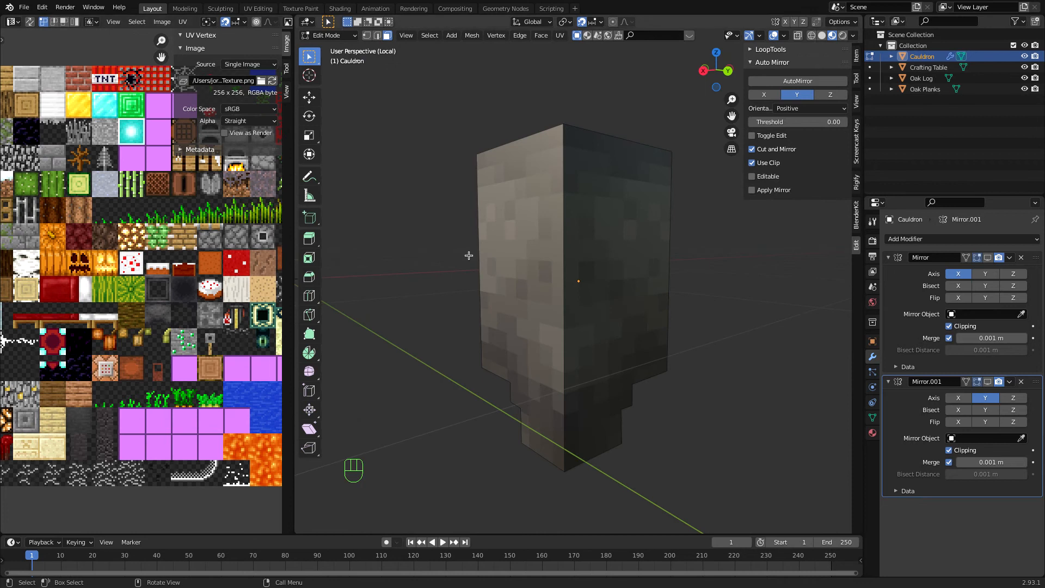
Return to Object Mode and show both Mirror modifiers in the viewport again
{"action": "key", "text": "Tab"}
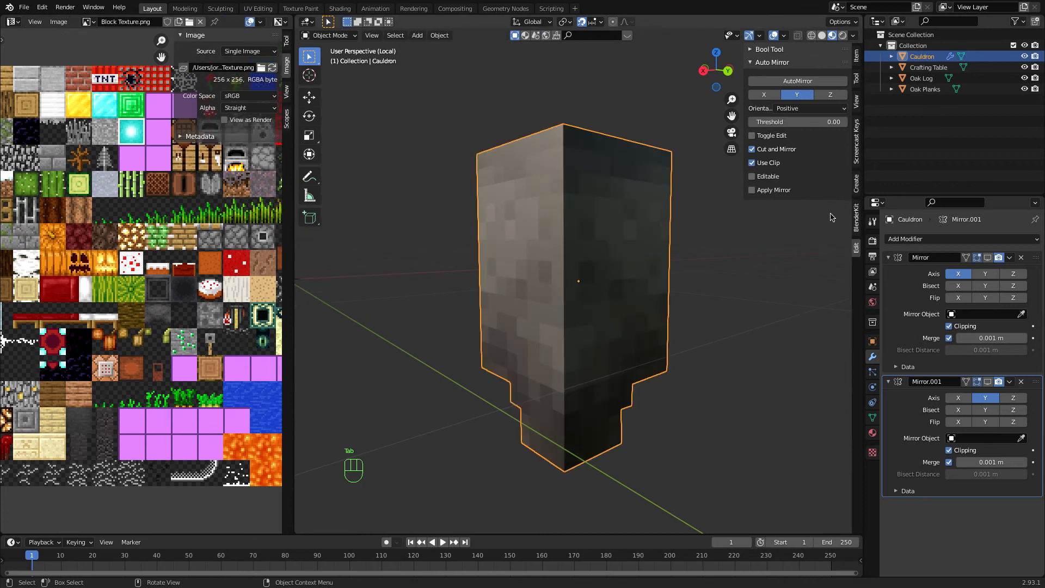
{"action": "left_click", "coordinate": [988, 258]}
{"action": "left_click", "coordinate": [988, 383]}
{"action": "middle_click_drag", "start_coordinate": [700, 266], "coordinate": [672, 361]}
In Edit Mode, select the real quarter of the Cauldron's top face and give it a slight inset
{"action": "key", "text": "Tab"}
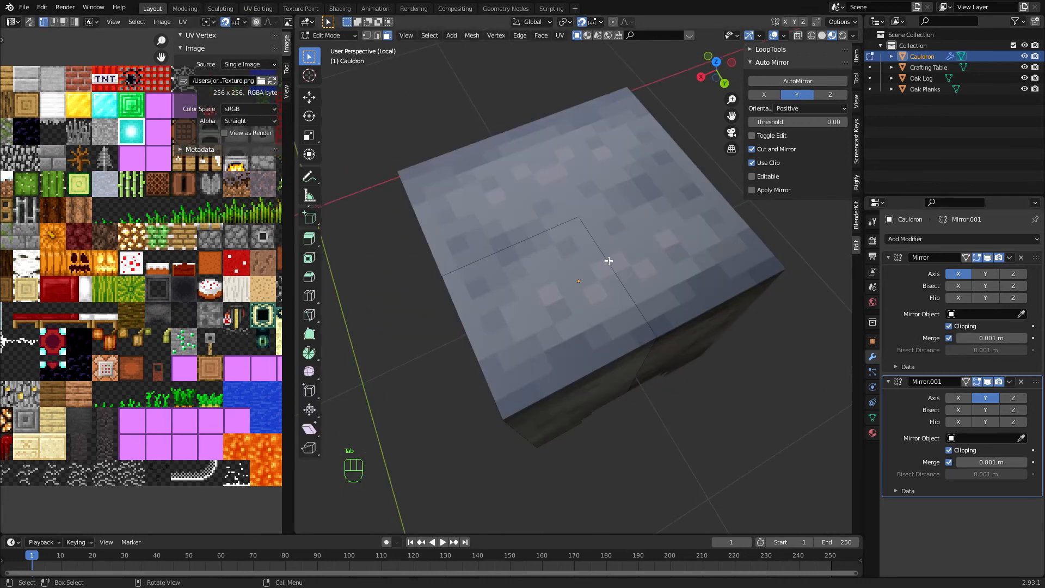
{"action": "left_click", "coordinate": [546, 254]}
{"action": "middle_click_drag", "start_coordinate": [526, 140], "coordinate": [610, 196]}
{"action": "key", "text": "i"}
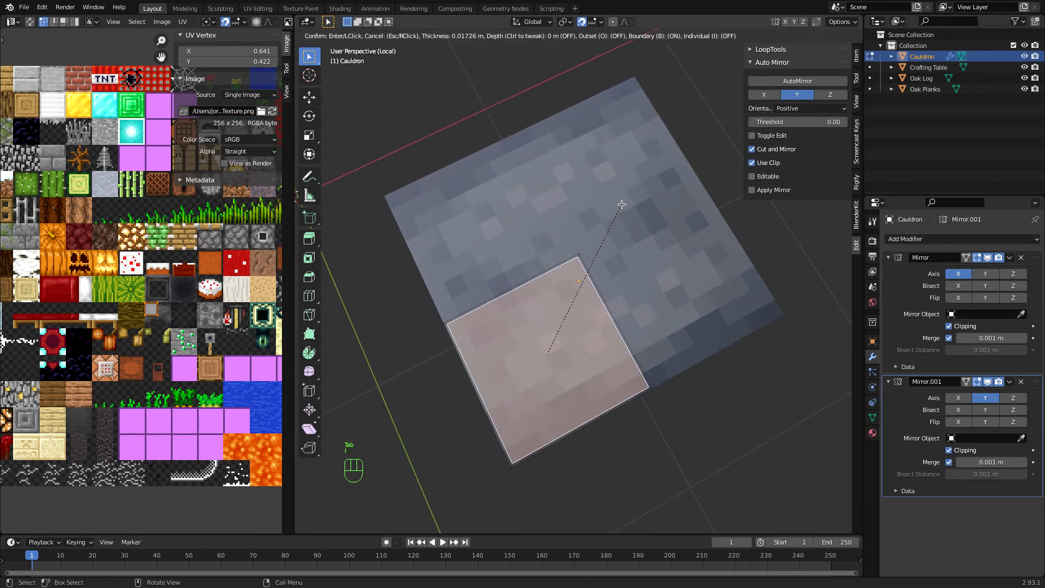
{"action": "left_click", "coordinate": [622, 204]}
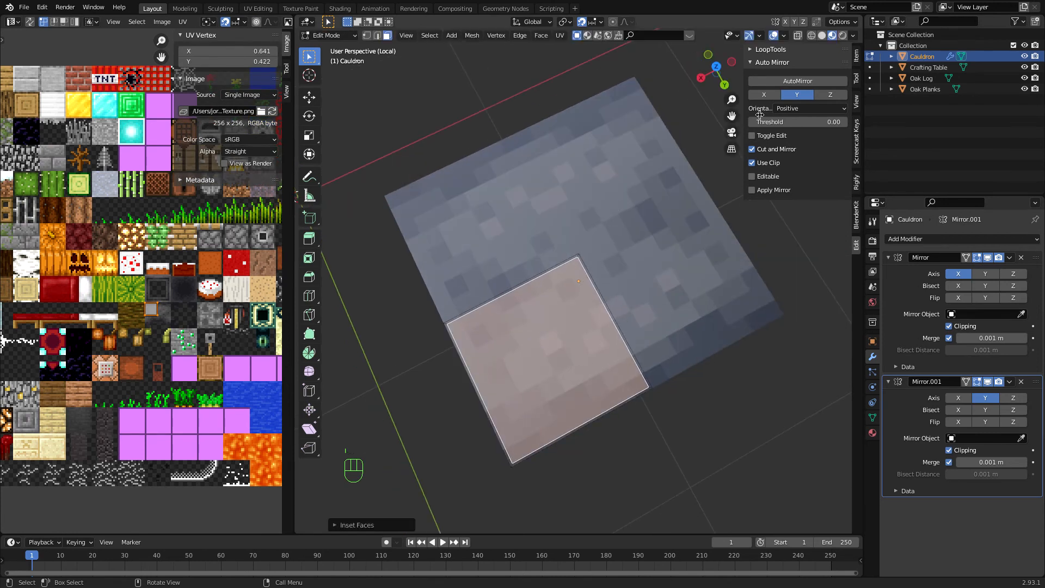
From the top view, move the inset face against both mirror centre lines, leaving an even rim about 0.05 m wide
{"action": "left_click", "coordinate": [716, 68]}
{"action": "key", "text": "g"}
{"action": "left_click", "coordinate": [587, 306]}
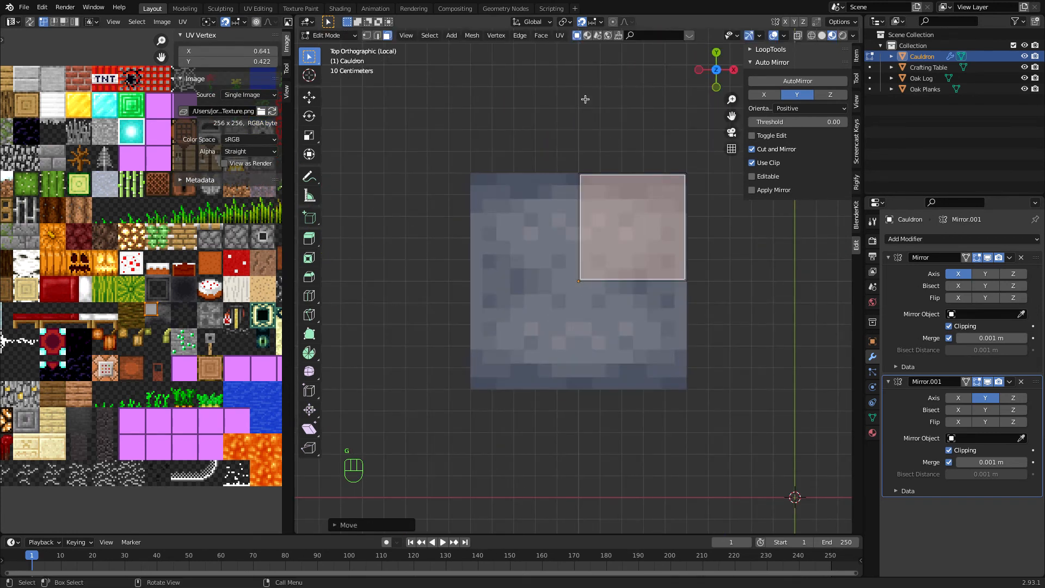
{"action": "key", "text": "g"}
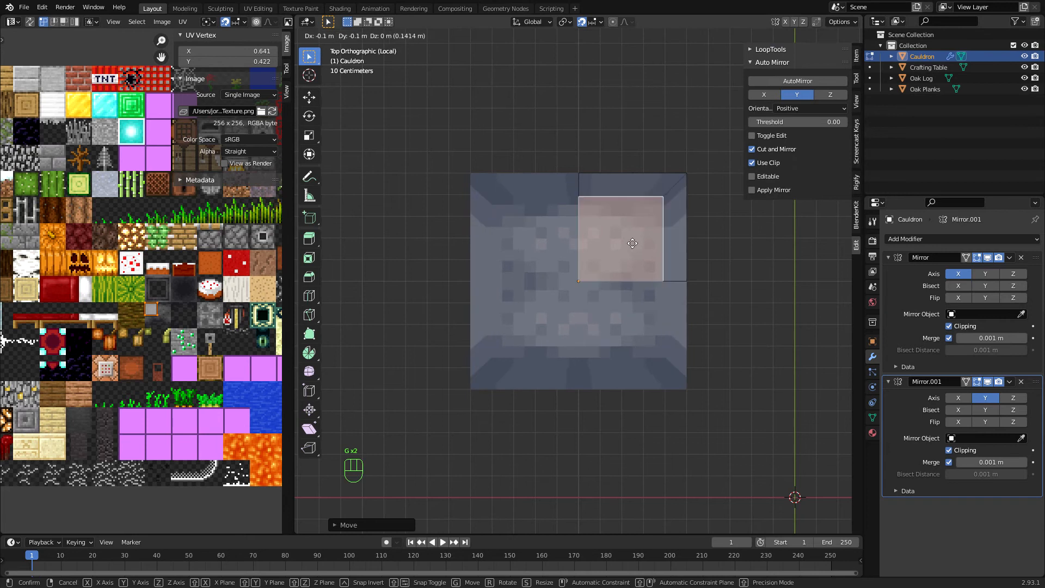
{"action": "left_click", "coordinate": [620, 245]}
{"action": "key", "text": "g"}
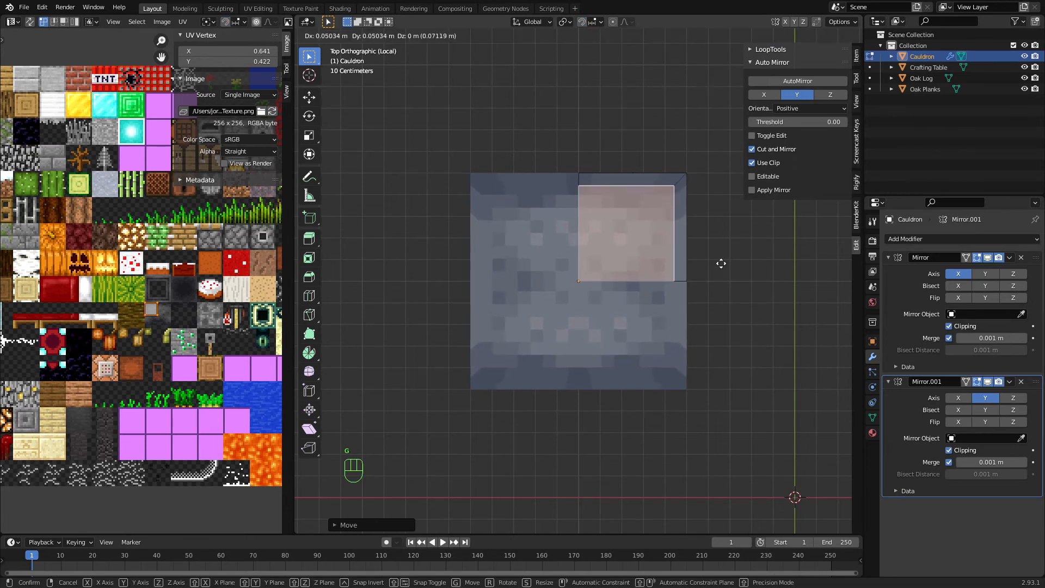
{"action": "left_click", "coordinate": [721, 264]}
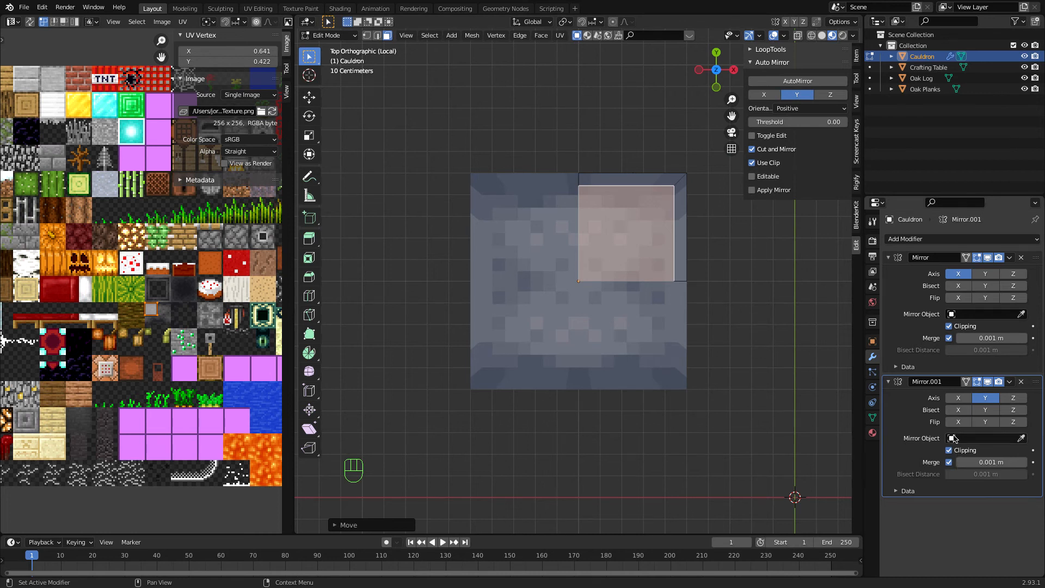
{"action": "left_click", "coordinate": [949, 326]}
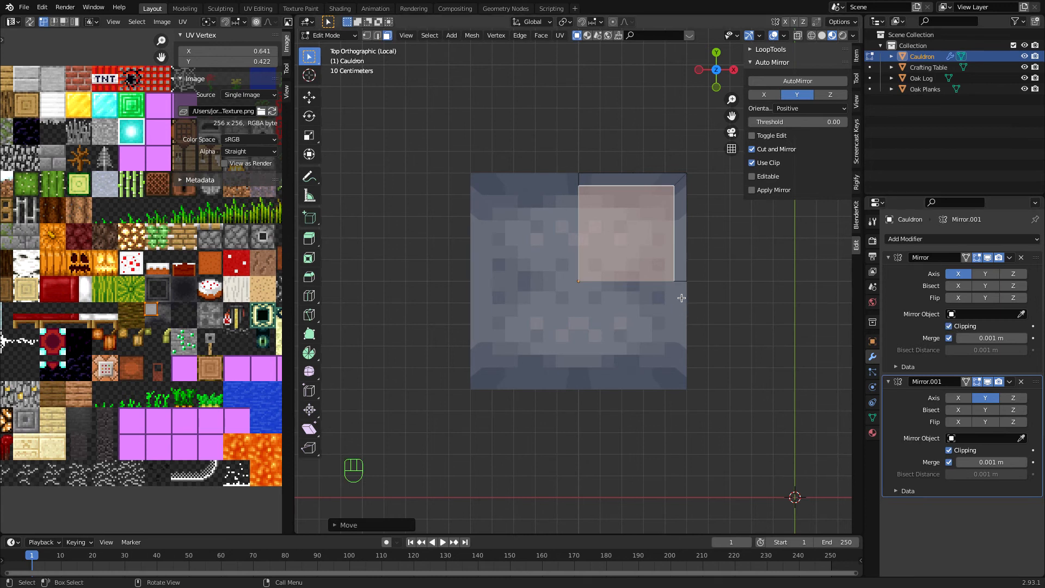
Extrude the inset top face downward along global Z to hollow out the Cauldron
{"action": "middle_click_drag", "start_coordinate": [674, 287], "coordinate": [674, 286]}
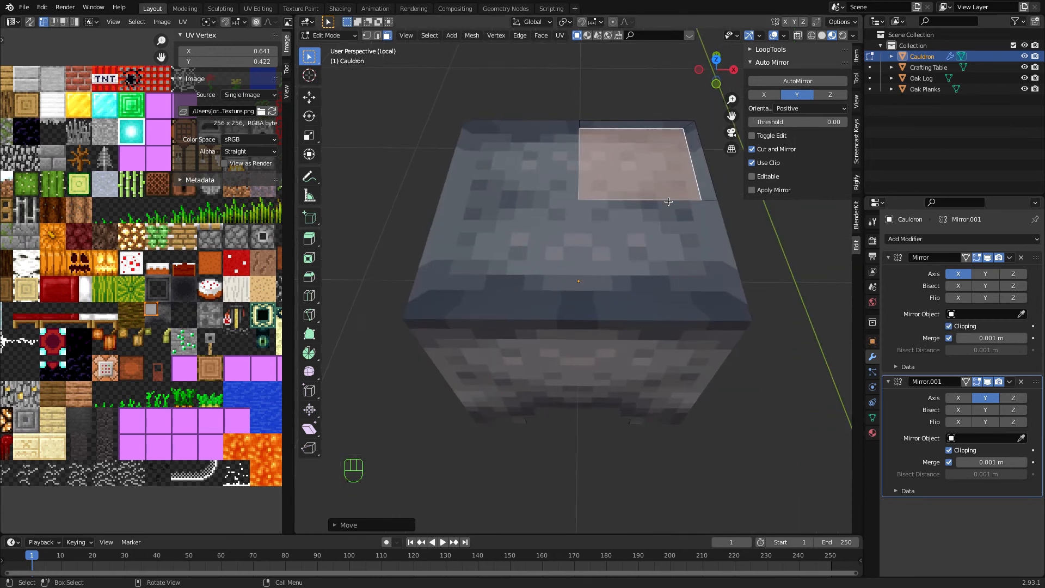
{"action": "key", "text": "e"}
{"action": "key", "text": "z"}
{"action": "key", "text": "z"}
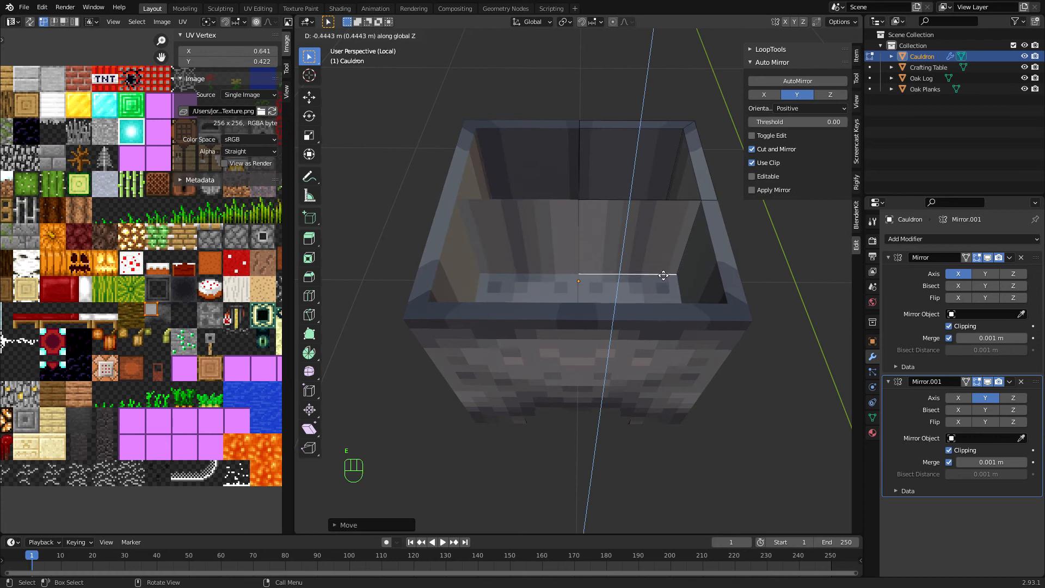
{"action": "left_click", "coordinate": [663, 256]}
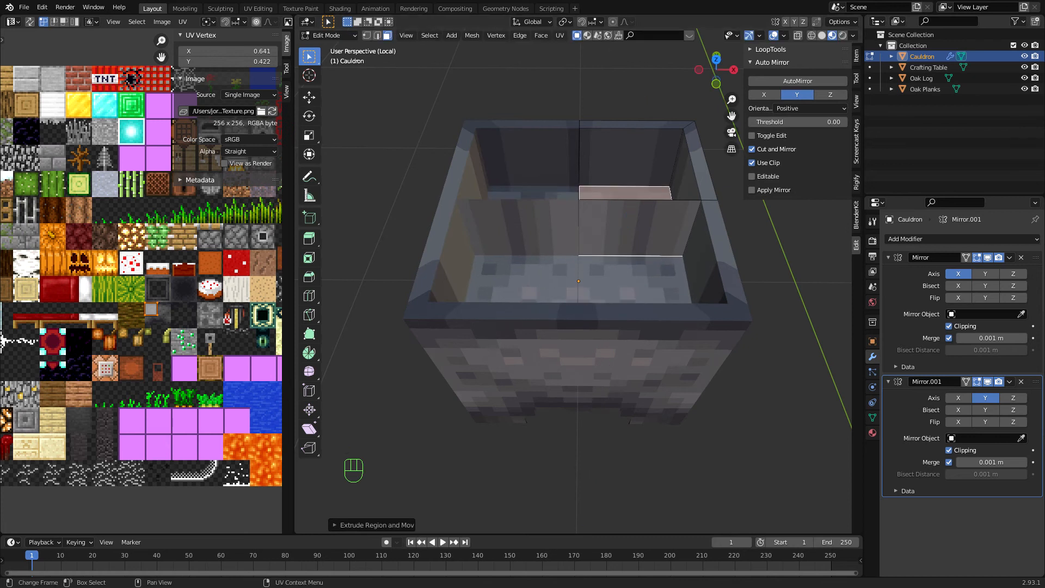
Delete the two inner partition faces that the extrusion left along the mirror centre lines
{"action": "left_click", "coordinate": [592, 224]}
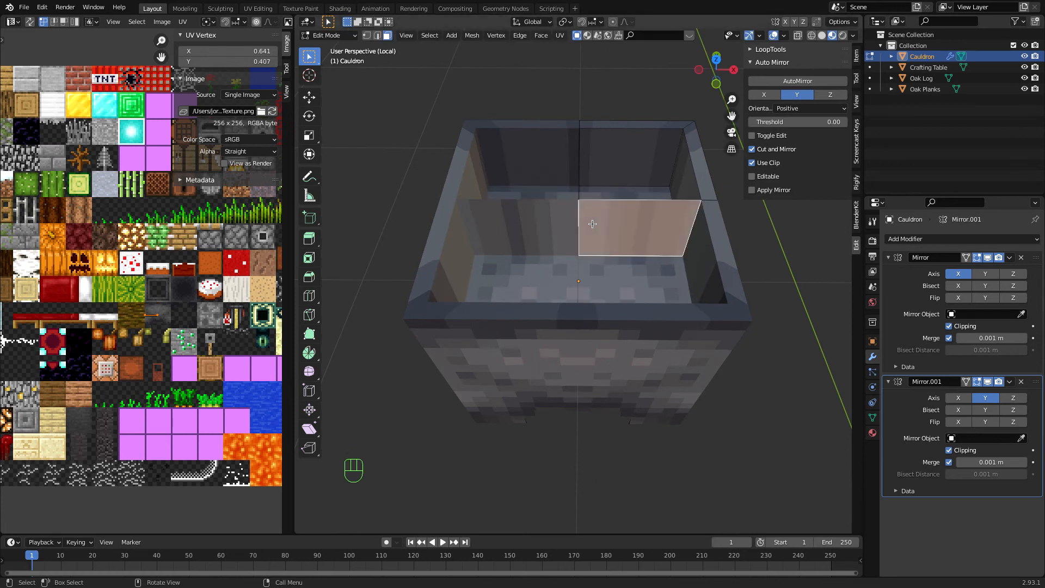
{"action": "key", "text": "x"}
{"action": "left_click", "coordinate": [593, 224]}
{"action": "middle_click_drag", "start_coordinate": [623, 146], "coordinate": [544, 149]}
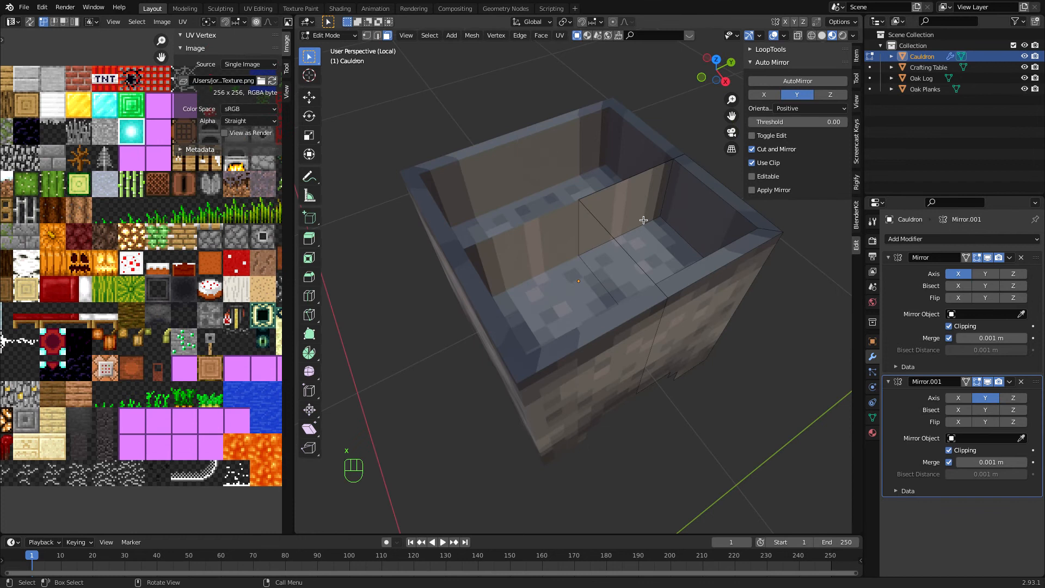
{"action": "left_click", "coordinate": [640, 218]}
{"action": "key", "text": "x"}
{"action": "left_click", "coordinate": [640, 218]}
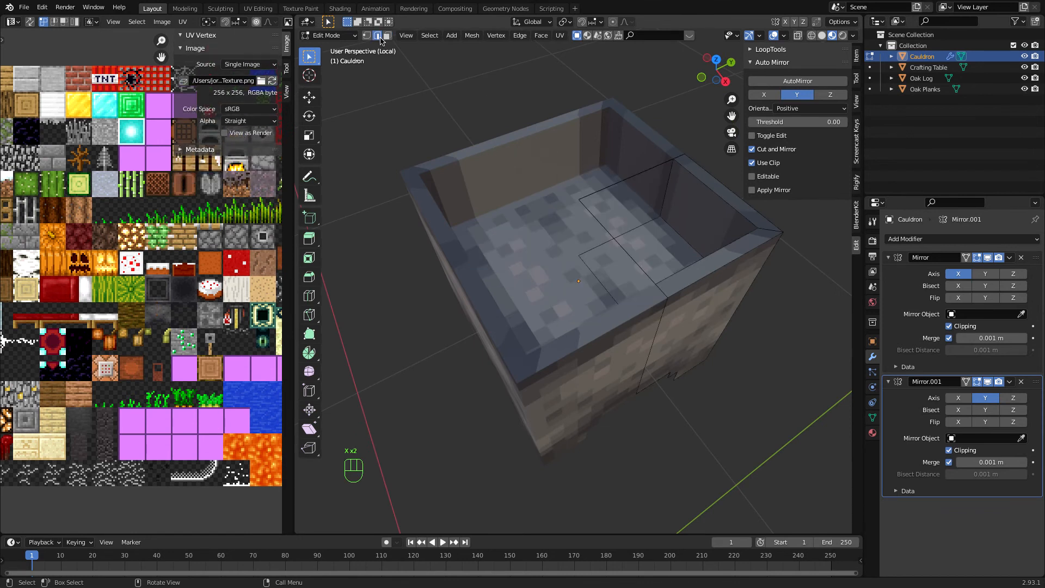
Delete the leftover loose edges along the mirror centre lines inside the Cauldron
{"action": "middle_click_drag", "start_coordinate": [712, 233], "coordinate": [619, 202]}
{"action": "left_click", "coordinate": [626, 206]}
{"action": "key", "text": "x"}
{"action": "left_click", "coordinate": [618, 204]}
{"action": "left_click", "coordinate": [552, 237]}
{"action": "key", "text": "x"}
{"action": "left_click", "coordinate": [552, 237]}
{"action": "middle_click_drag", "start_coordinate": [551, 238], "coordinate": [445, 91]}
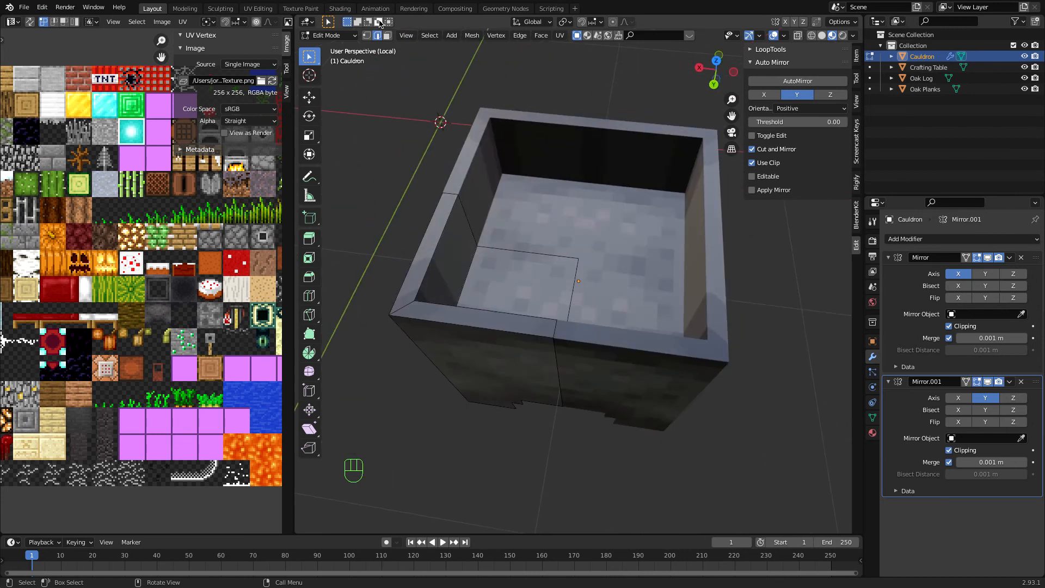
Lower the Cauldron's interior floor face along Z to deepen the hollow
{"action": "left_click", "coordinate": [474, 262]}
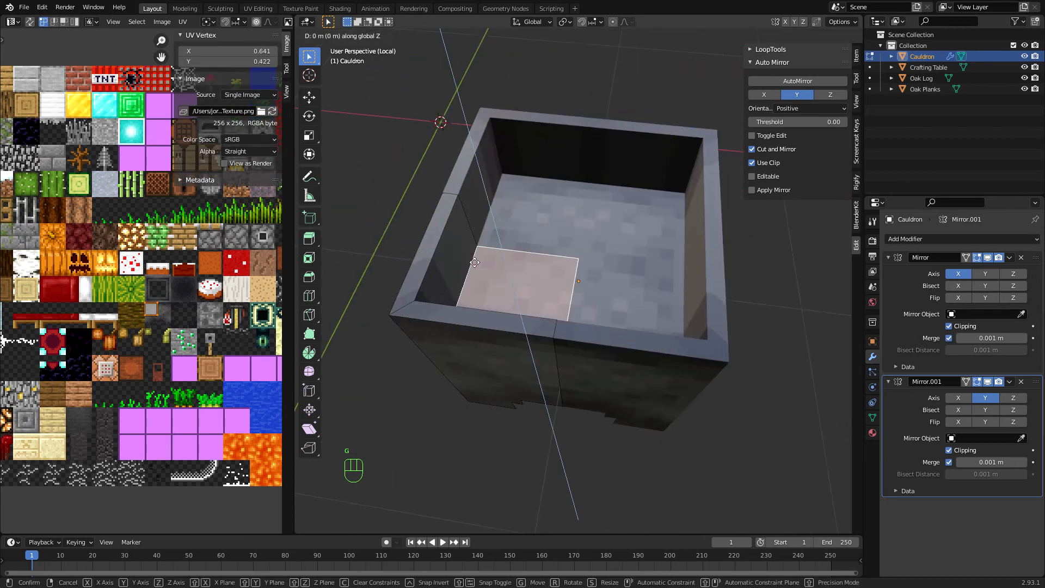
{"action": "key", "text": "g"}
{"action": "left_click", "coordinate": [462, 173]}
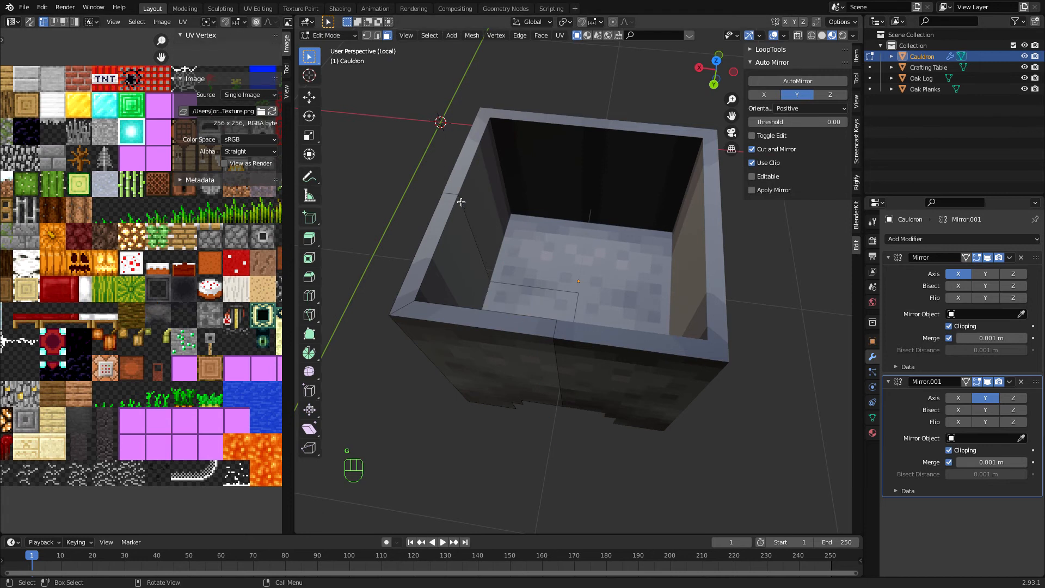
Select the Cauldron's two inner wall faces and move their UVs on the cauldron side texture
{"action": "left_click", "coordinate": [462, 235]}
{"action": "middle_click_drag", "start_coordinate": [462, 232], "coordinate": [450, 349]}
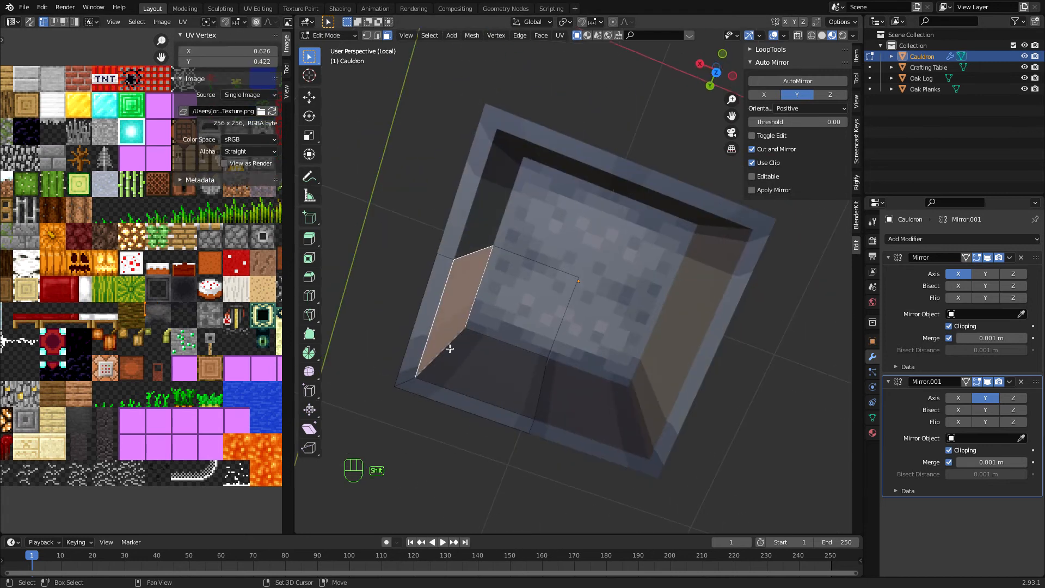
{"action": "left_click", "coordinate": [502, 387], "text": "shift"}
{"action": "key", "text": "a"}
{"action": "key", "text": "g"}
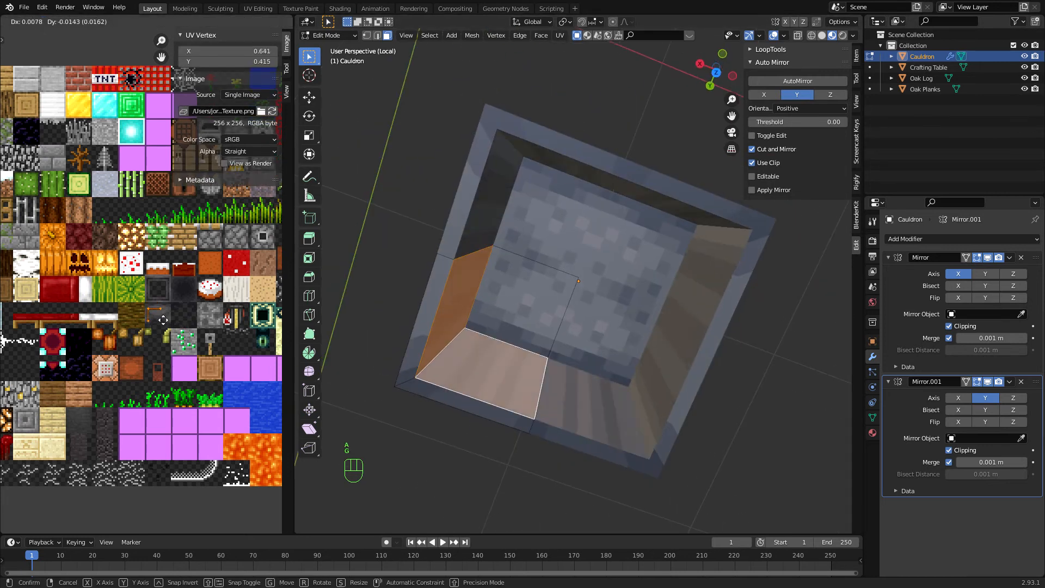
{"action": "left_click", "coordinate": [166, 321]}
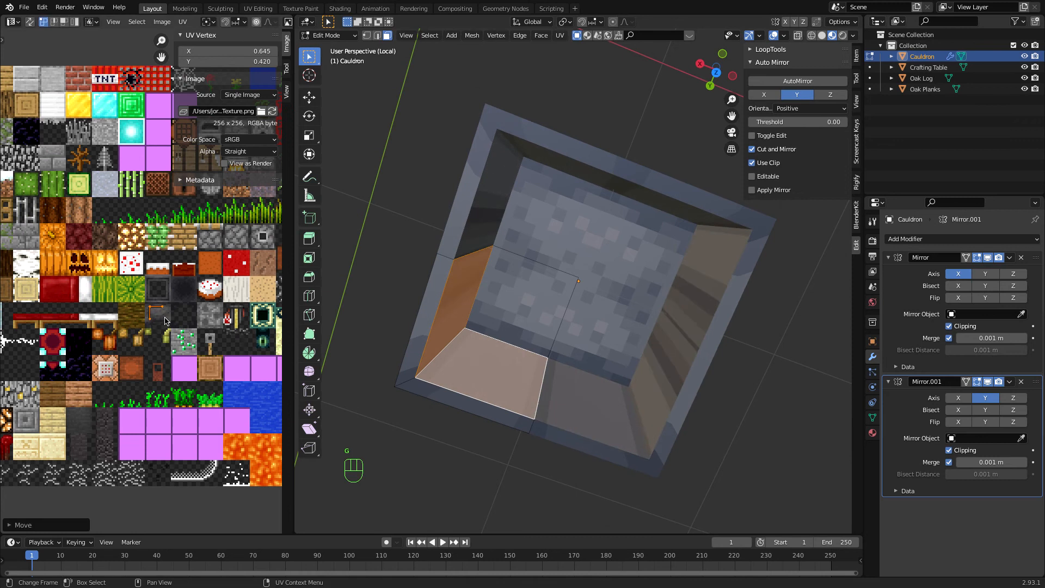
Add the two rim faces to the selected inner walls and collapse all their UVs to a point by scaling to 0
{"action": "left_click", "coordinate": [435, 297], "text": "shift"}
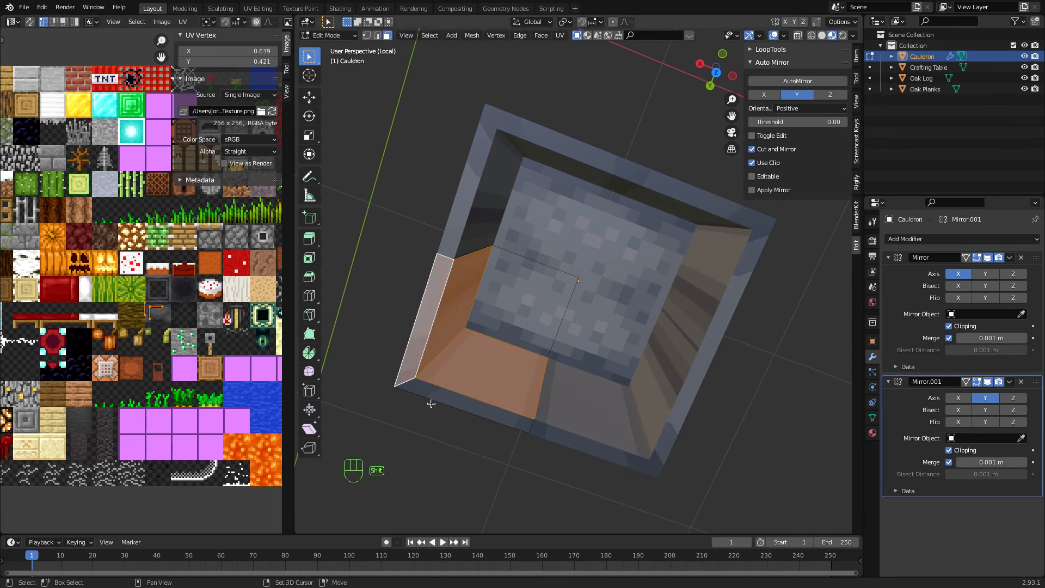
{"action": "type", "text": "as"}
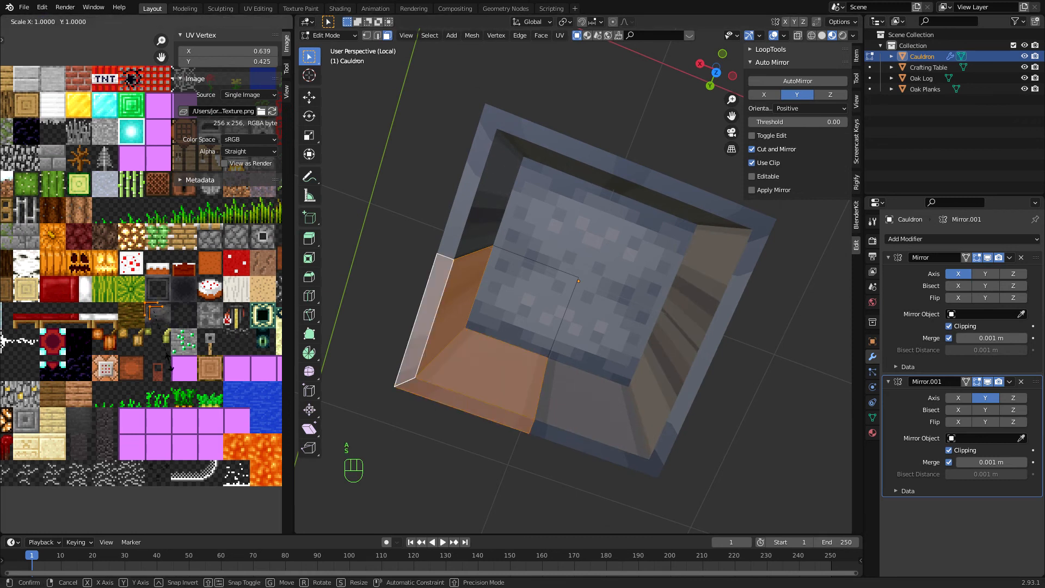
{"action": "type", "text": "0"}
{"action": "key", "text": "Return"}
{"action": "key", "text": "Tab"}
{"action": "mouse_move", "coordinate": [441, 296]}
{"action": "middle_mouse_down"}
{"action": "mouse_move", "coordinate": [427, 175]}
{"action": "mouse_move", "coordinate": [441, 301]}
{"action": "middle_mouse_up"}
{"action": "scroll", "coordinate": [441, 302], "scroll_direction": "left", "scroll_amount": 10}
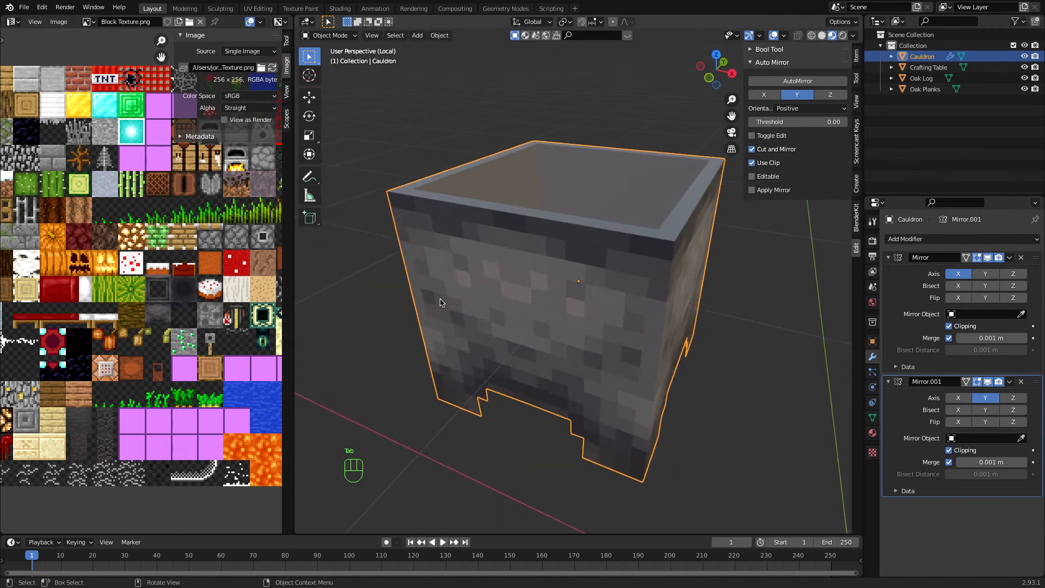
Move the collapsed rim and inner wall UVs onto a darker pixel of the cauldron side texture and check the interior
{"action": "key", "text": "Tab"}
{"action": "scroll", "coordinate": [156, 332], "scroll_direction": "up", "scroll_amount": 4}
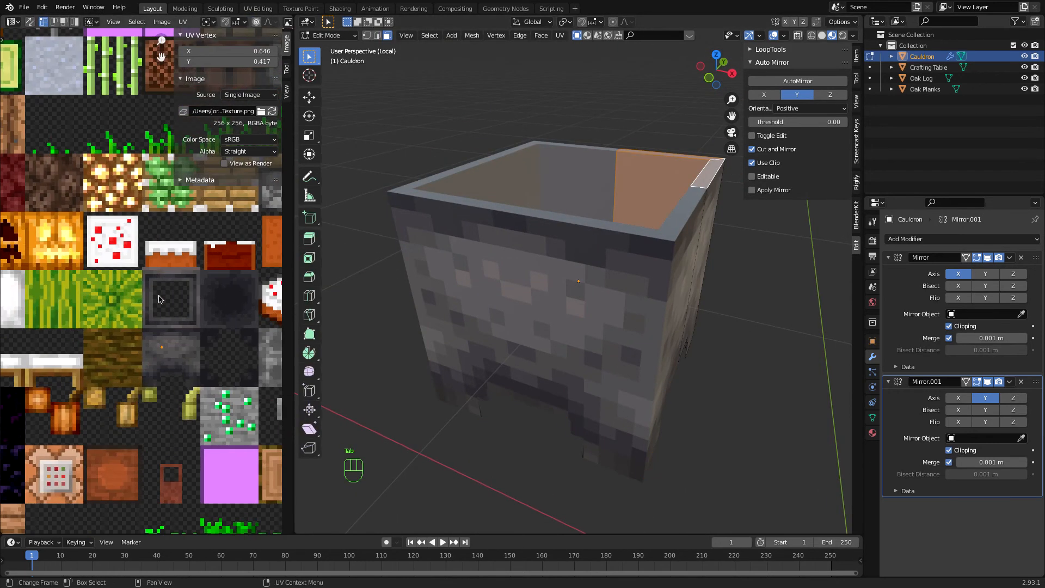
{"action": "key", "text": "g"}
{"action": "left_click", "coordinate": [155, 353]}
{"action": "key", "text": "Tab"}
{"action": "middle_click_drag", "start_coordinate": [456, 263], "coordinate": [457, 313]}
{"action": "scroll", "coordinate": [458, 311], "scroll_direction": "up", "scroll_amount": 3}
{"action": "scroll", "coordinate": [449, 308], "scroll_direction": "down", "scroll_amount": 10}
{"action": "scroll", "coordinate": [448, 308], "scroll_direction": "right", "scroll_amount": 5}
{"action": "scroll", "coordinate": [446, 307], "scroll_direction": "up", "scroll_amount": 8}
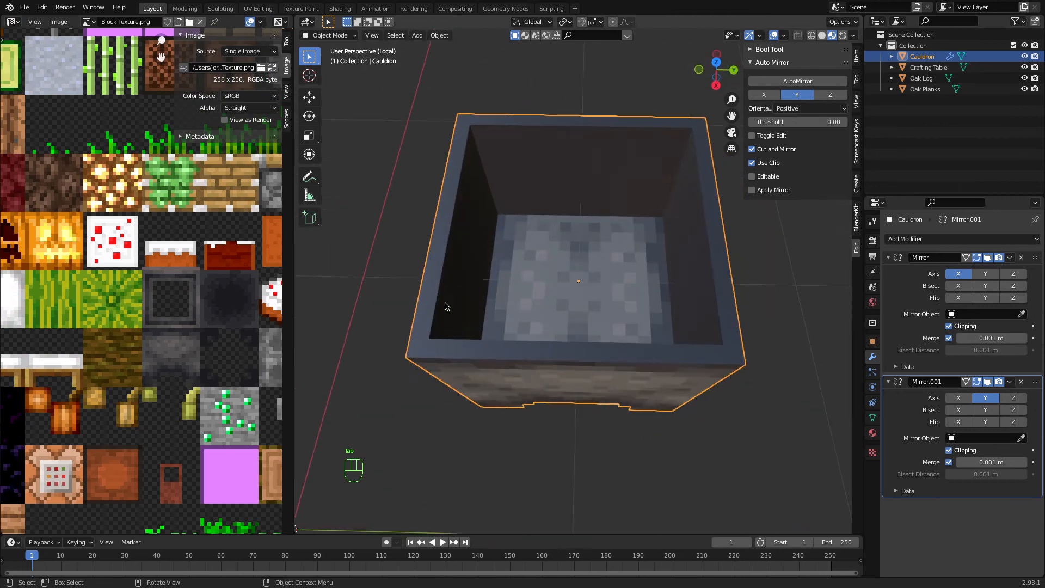
Exit the Cauldron's local view to bring back all the blocks
{"action": "key", "text": "KP_Divide"}
{"action": "scroll", "coordinate": [445, 304], "scroll_direction": "left", "scroll_amount": 8}
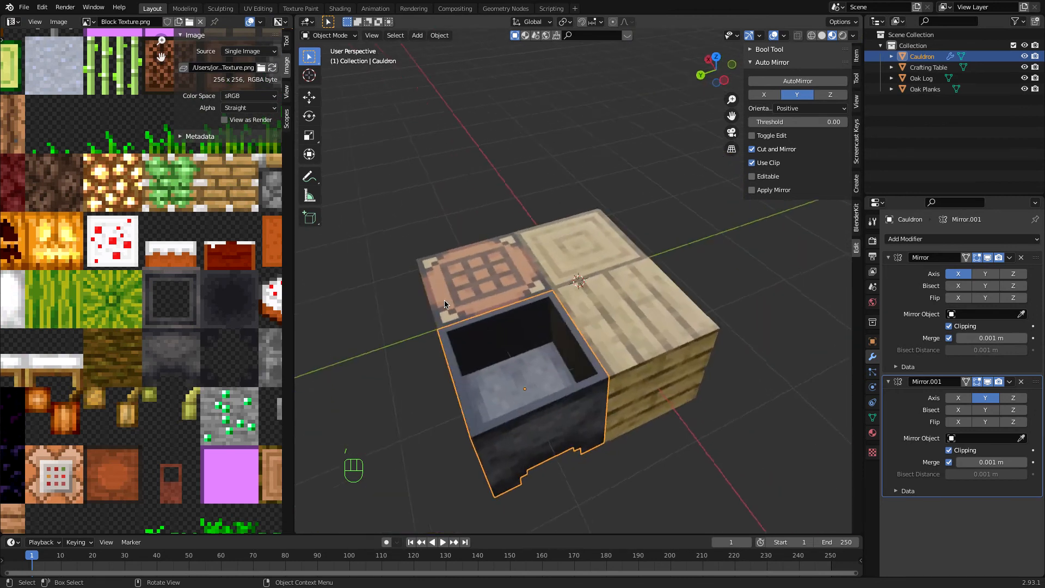
{"action": "scroll", "coordinate": [451, 303], "scroll_direction": "down", "scroll_amount": 5, "text": "ctrl"}
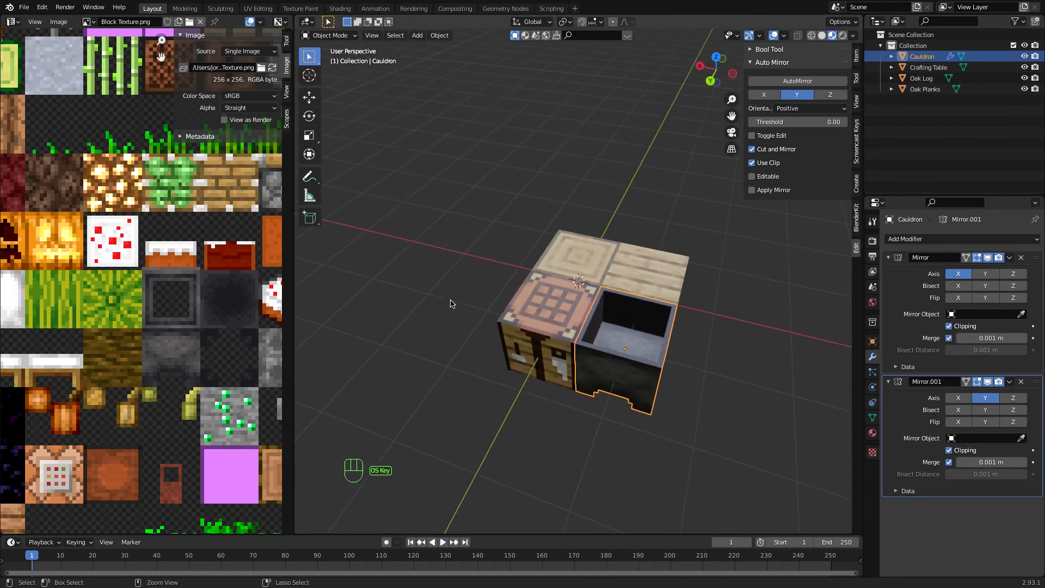
{"action": "scroll", "coordinate": [452, 304], "scroll_direction": "up", "scroll_amount": 5}
{"action": "left_click", "coordinate": [667, 293]}
{"action": "scroll", "coordinate": [667, 293], "scroll_direction": "right", "scroll_amount": 5}
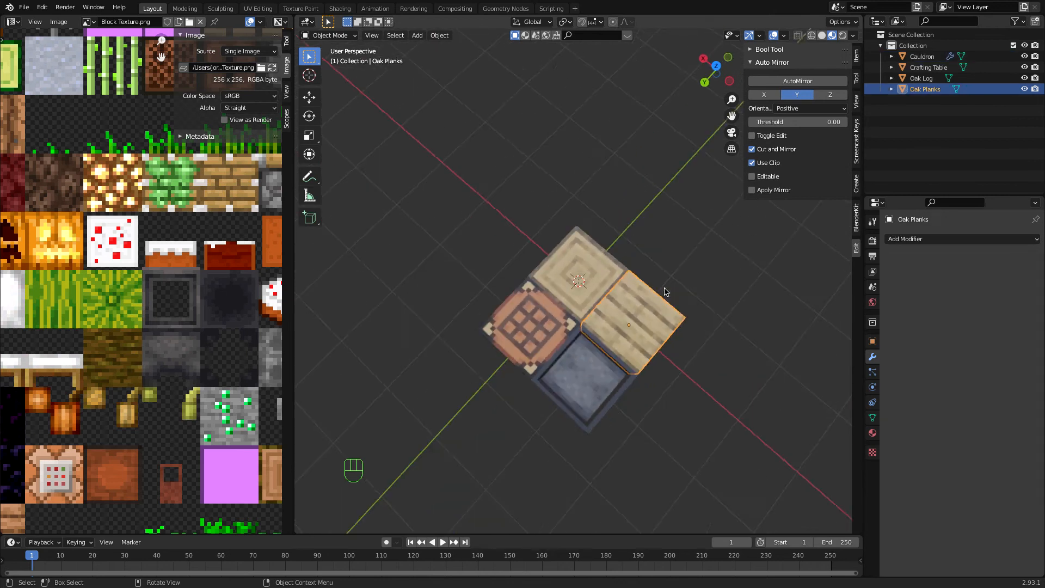
{"action": "scroll", "coordinate": [664, 292], "scroll_direction": "right", "scroll_amount": 6}
{"action": "key", "text": "shift+d"}
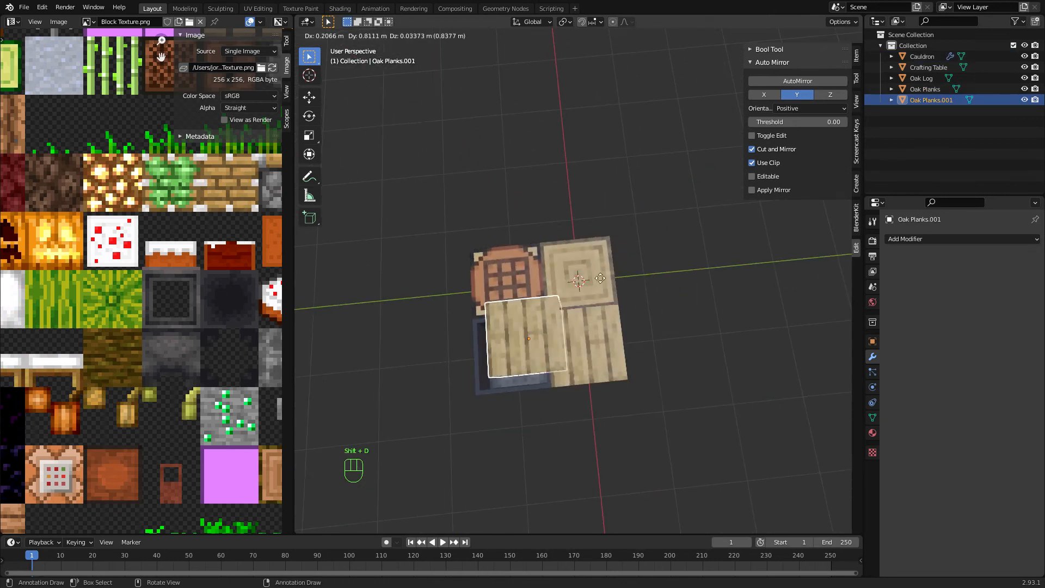
{"action": "right_click", "coordinate": [529, 254]}
{"action": "key", "text": "x"}
{"action": "left_click", "coordinate": [536, 239]}
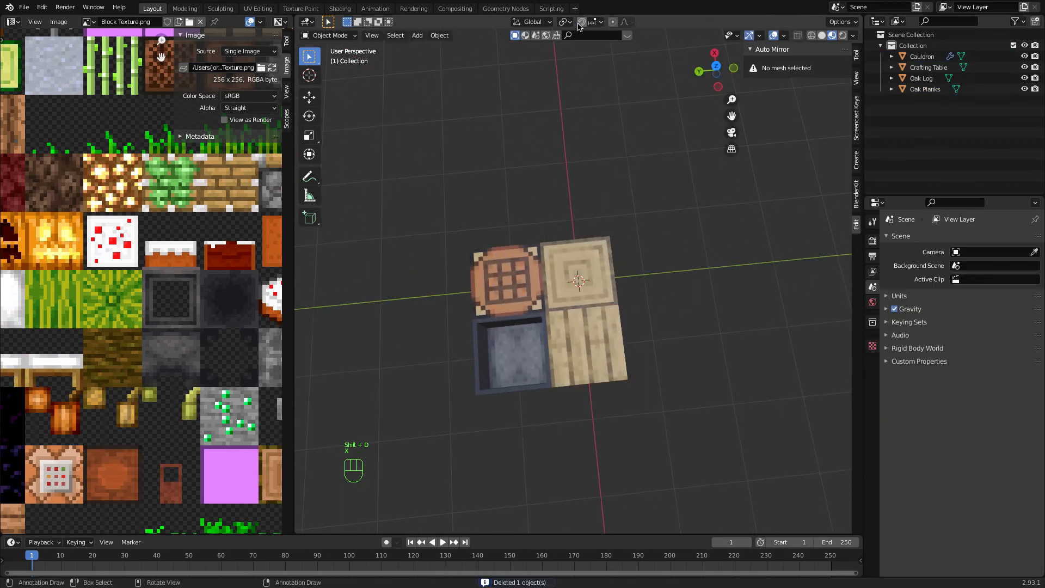
Duplicate the Oak Planks block with snapping enabled and place the copy beside the other blocks
{"action": "scroll", "coordinate": [599, 348], "scroll_direction": "down", "scroll_amount": 5}
{"action": "left_click", "coordinate": [606, 337]}
{"action": "scroll", "coordinate": [606, 335], "scroll_direction": "up", "scroll_amount": 5}
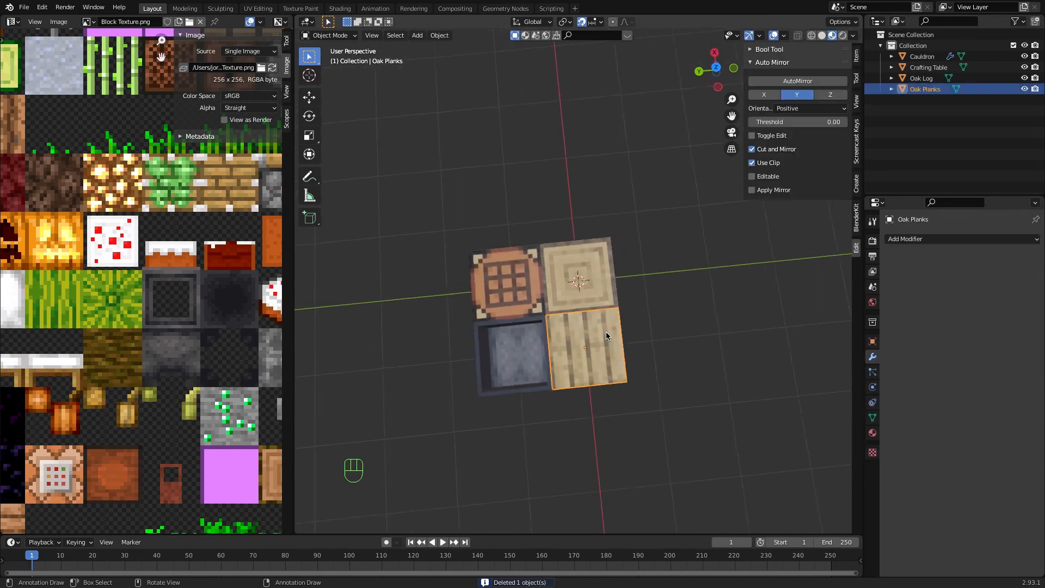
{"action": "key", "text": "shift+d"}
{"action": "left_click", "coordinate": [442, 275]}
Isolate the duplicated planks block in local view and rename it Oak Stairs
{"action": "key", "text": "slash"}
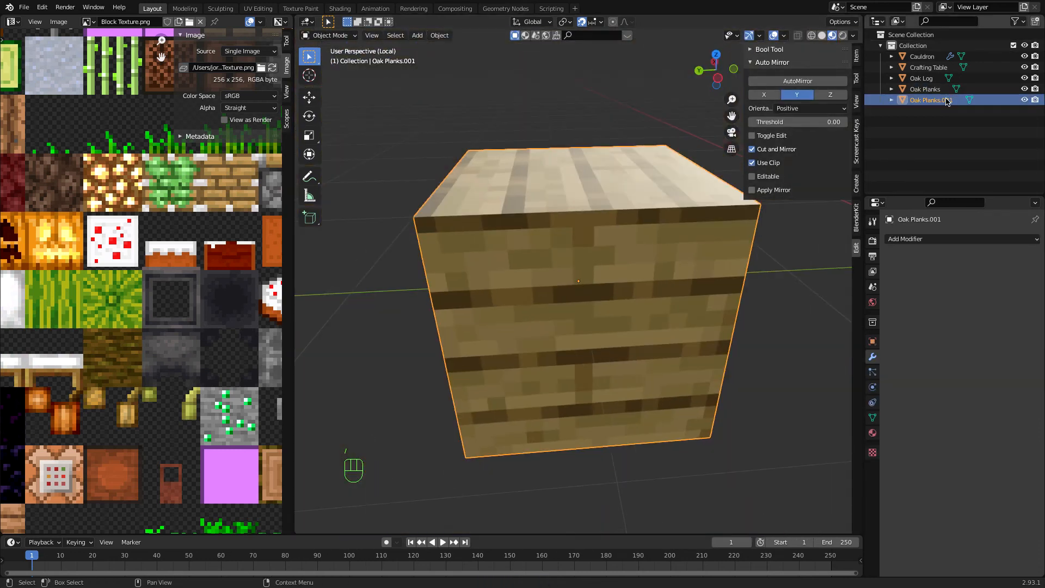
{"action": "left_click", "coordinate": [937, 98]}
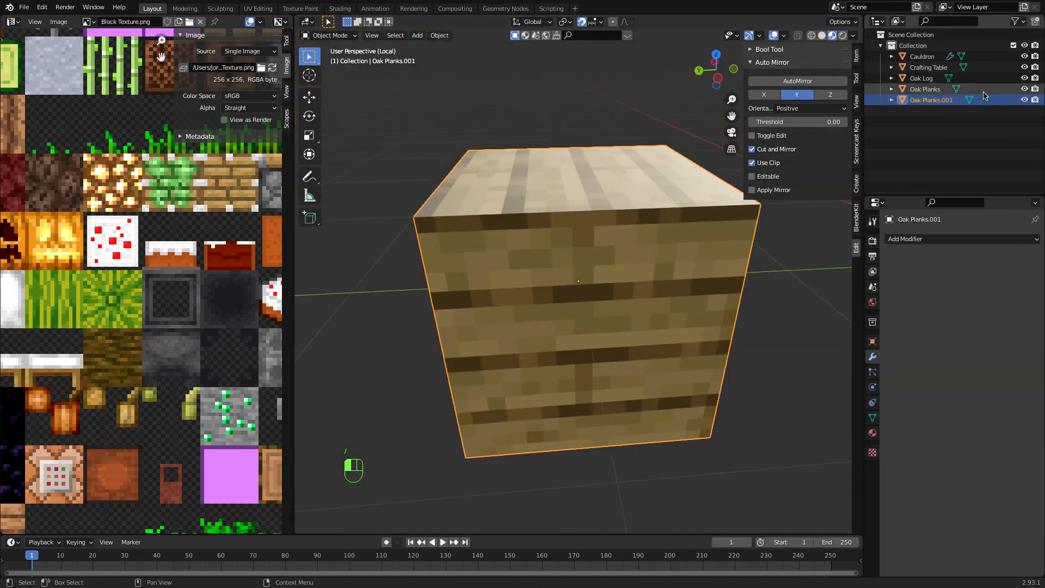
{"action": "double_click", "coordinate": [937, 99]}
{"action": "left_click", "coordinate": [907, 97]}
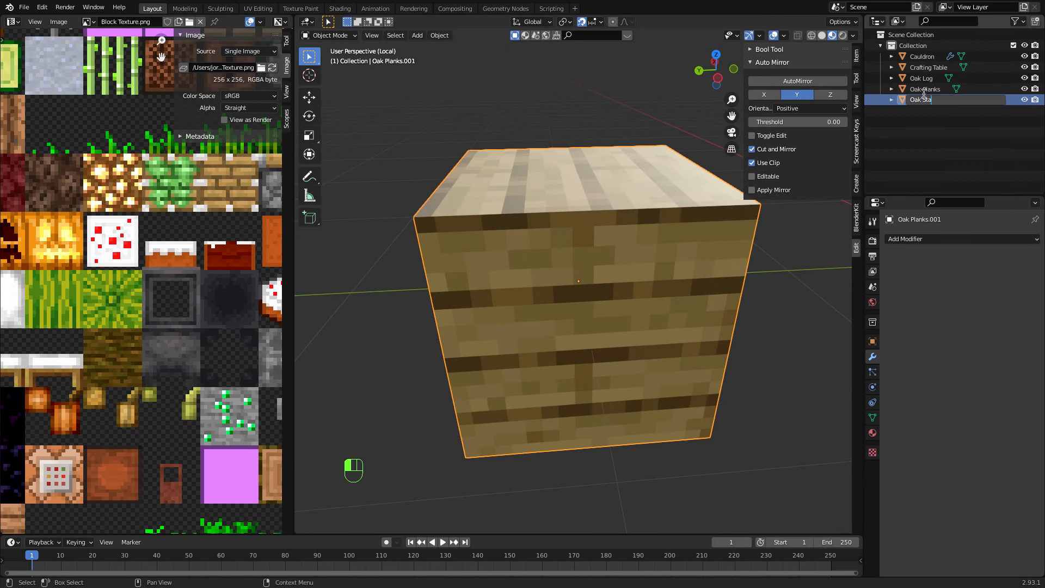
{"action": "key", "text": "Return"}
Add one vertical and one horizontal loop cut through the middle of the Oak Stairs block
{"action": "key", "text": "Tab"}
{"action": "middle_click_drag", "start_coordinate": [660, 187], "coordinate": [629, 163]}
{"action": "key", "text": "super+r"}
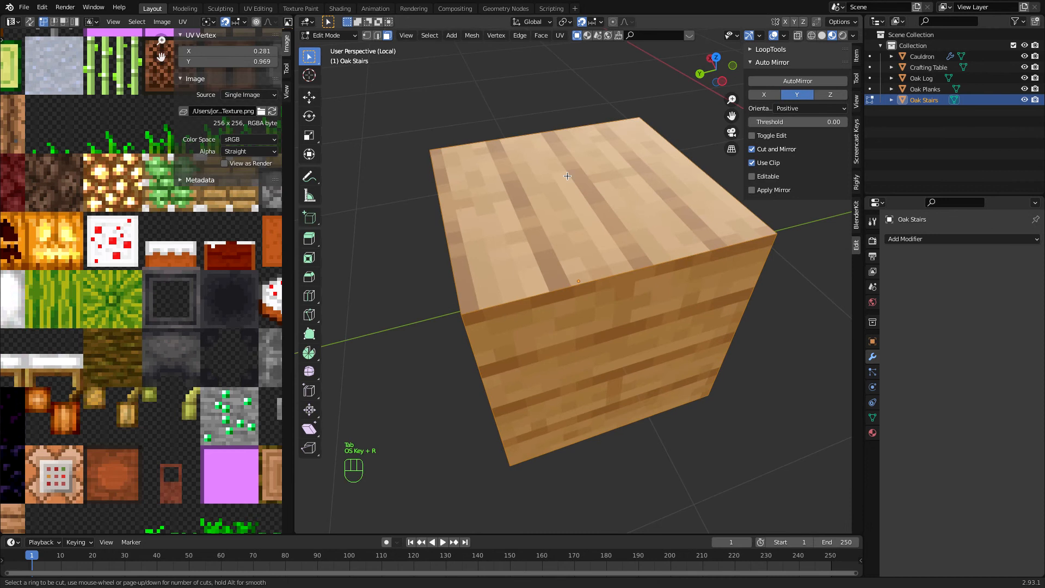
{"action": "left_click", "coordinate": [551, 149]}
{"action": "middle_click_drag", "start_coordinate": [543, 311], "coordinate": [525, 272]}
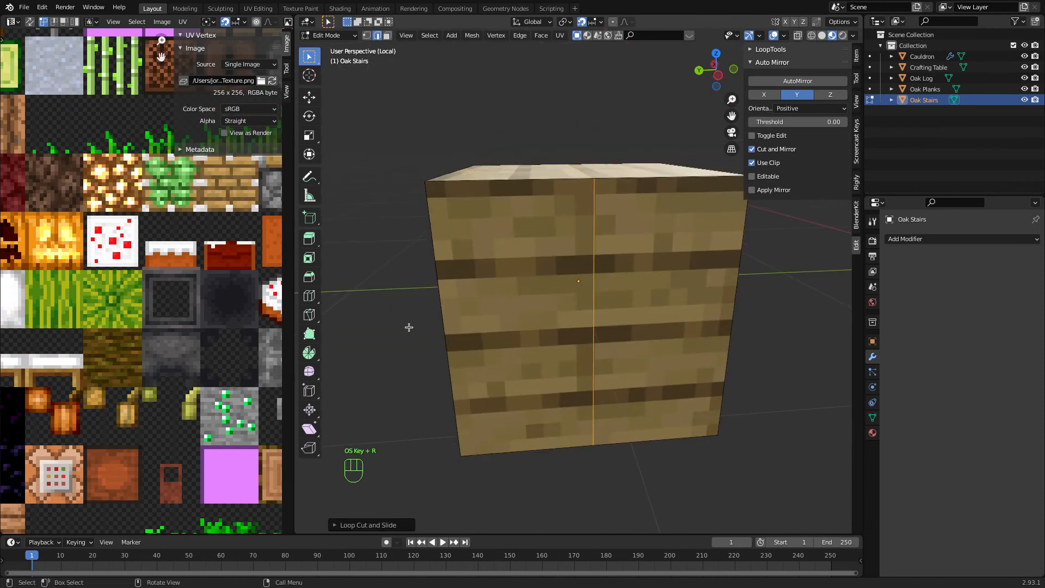
{"action": "key", "text": "super+r"}
{"action": "left_click", "coordinate": [424, 326]}
{"action": "left_click", "coordinate": [425, 325]}
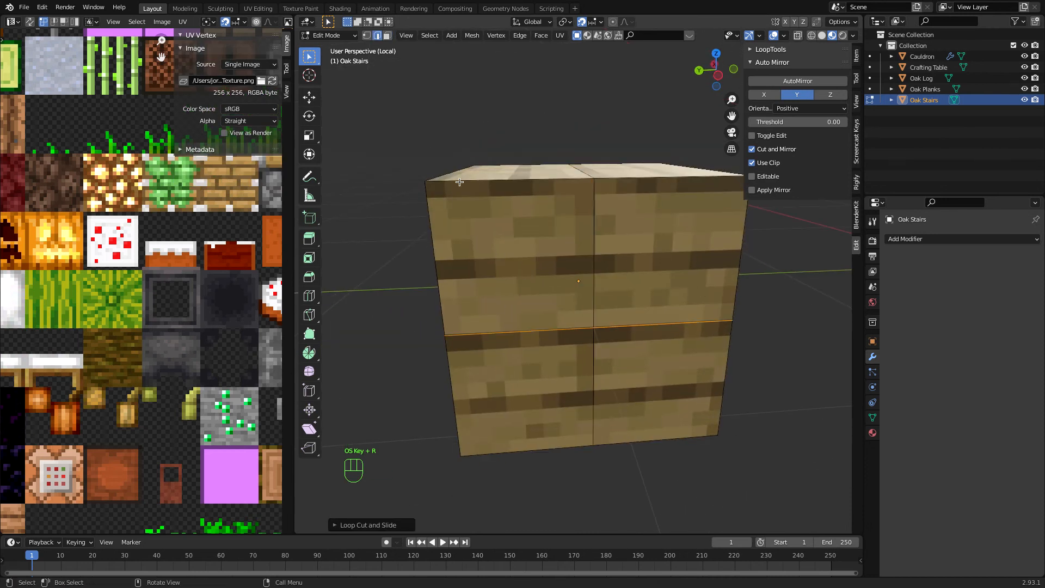
Delete the vertices along one upper edge of the Oak Stairs block to cut out the step
{"action": "left_click", "coordinate": [366, 38]}
{"action": "left_click_drag", "start_coordinate": [420, 152], "coordinate": [493, 188]}
{"action": "key", "text": "x"}
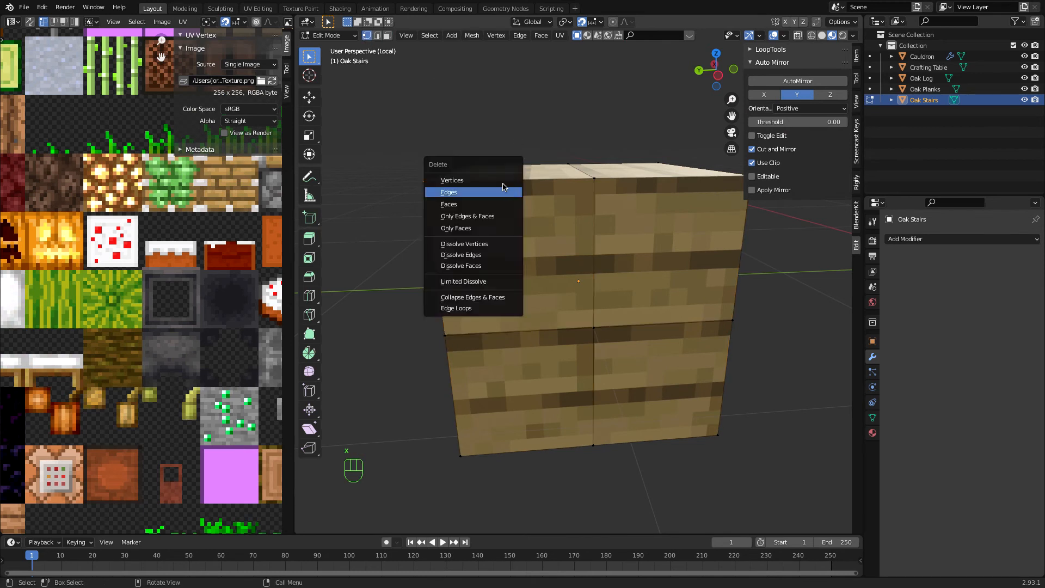
{"action": "left_click", "coordinate": [503, 184]}
{"action": "middle_click_drag", "start_coordinate": [503, 184], "coordinate": [583, 208]}
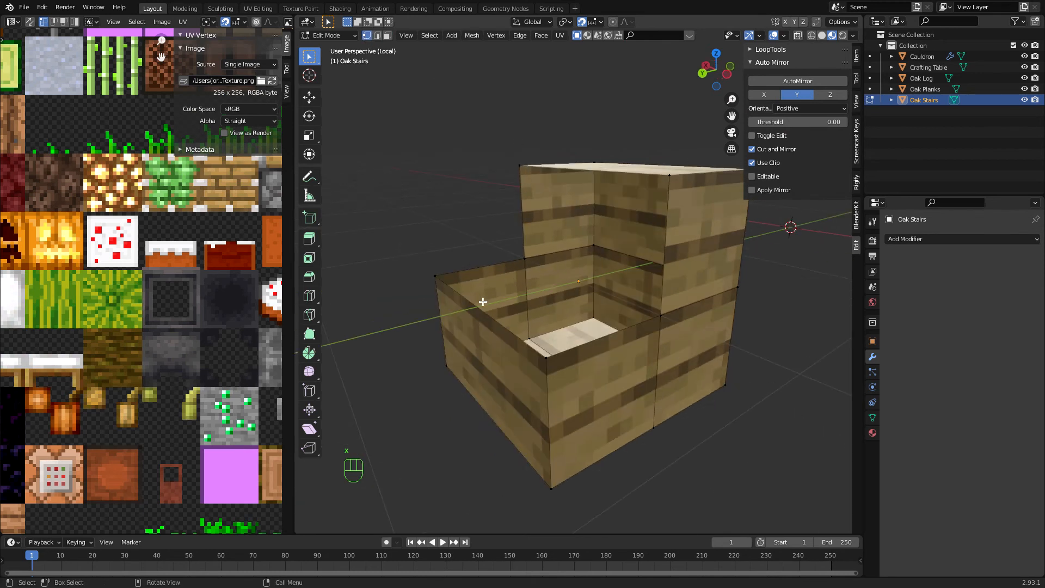
Fill the horizontal opening on top of the lower step with a new face
{"action": "left_click", "coordinate": [551, 361], "text": "shift"}
{"action": "key", "text": "f"}
{"action": "key", "text": "super+z"}
{"action": "middle_click_drag", "start_coordinate": [554, 268], "coordinate": [641, 320]}
{"action": "left_click", "coordinate": [687, 270], "text": "shift"}
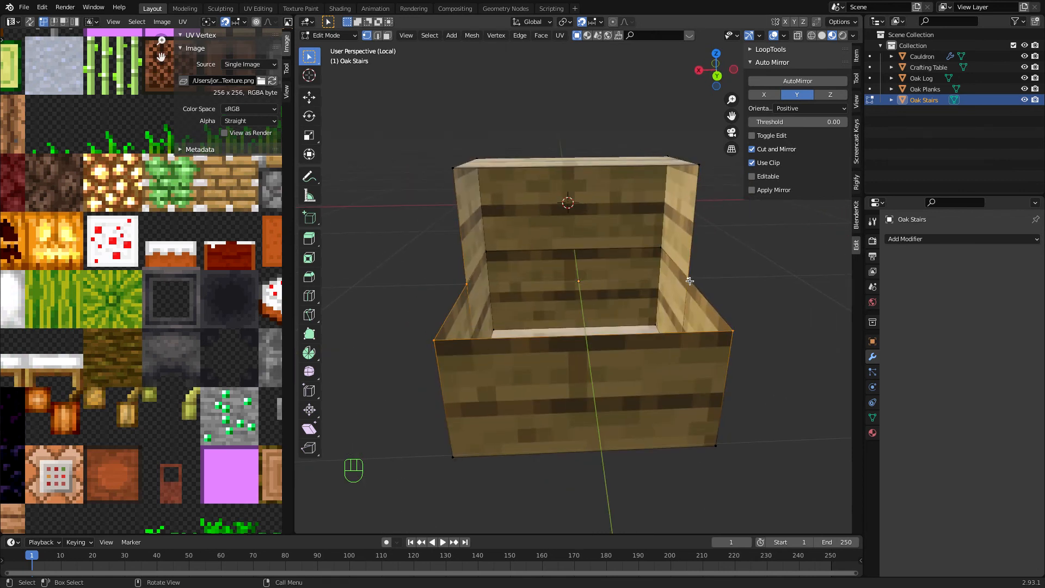
{"action": "key", "text": "f"}
Fill the vertical opening above the tread with a riser face, starting from the tread's inner edge
{"action": "left_click", "coordinate": [378, 36]}
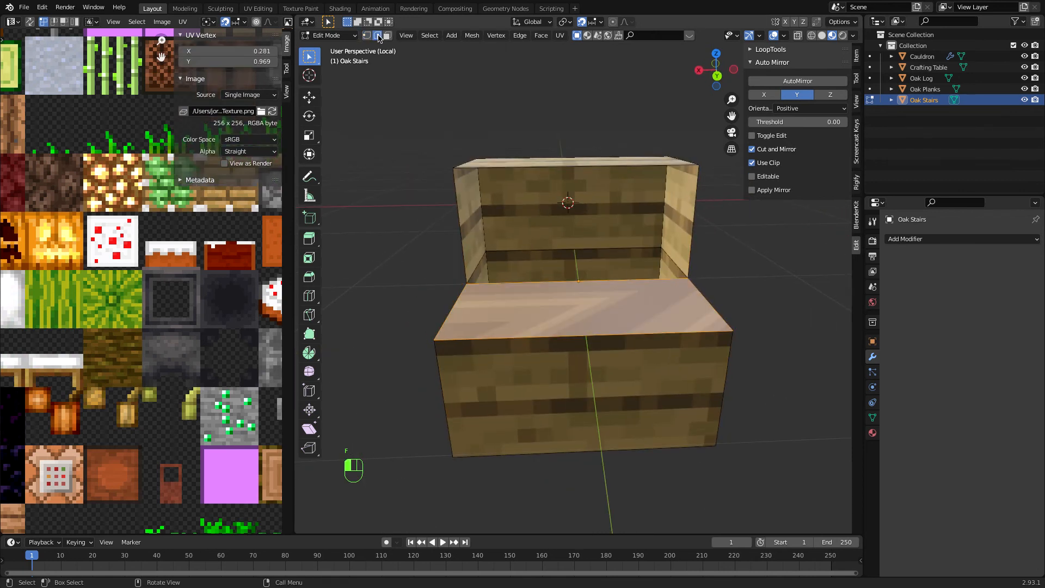
{"action": "left_click", "coordinate": [550, 279]}
{"action": "key", "text": "f"}
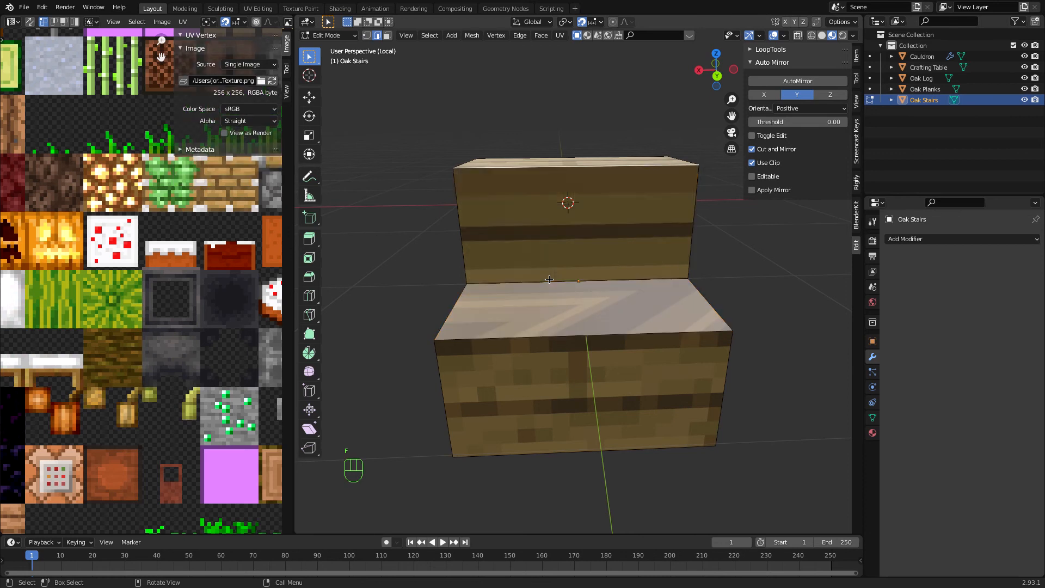
{"action": "scroll", "coordinate": [549, 279], "scroll_direction": "left", "scroll_amount": 10}
{"action": "scroll", "coordinate": [532, 269], "scroll_direction": "left", "scroll_amount": 5}
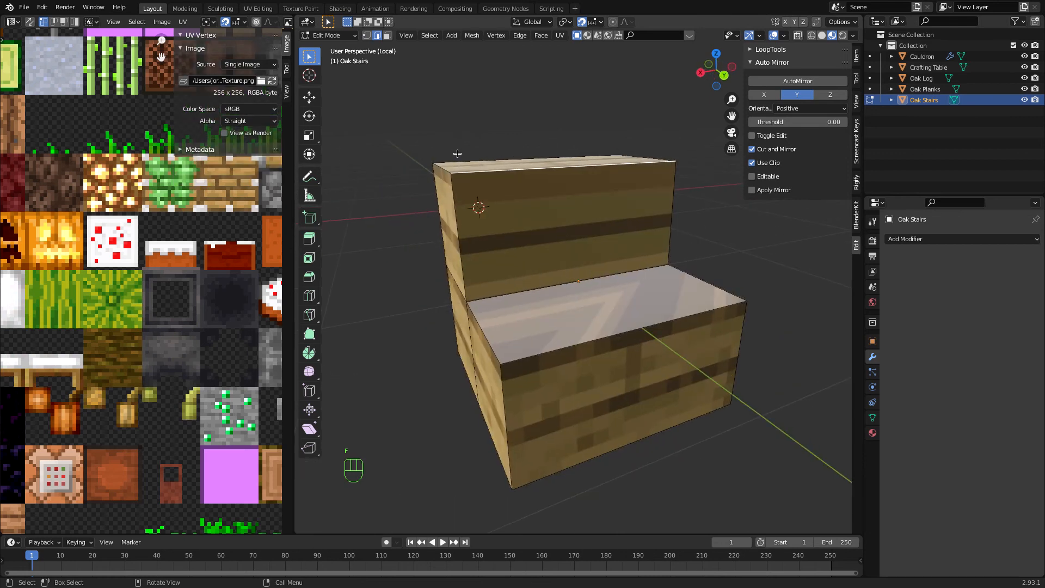
Spread the riser face's collapsed UVs by moving vertices sideways along X over the oak planks texture
{"action": "left_click", "coordinate": [387, 35]}
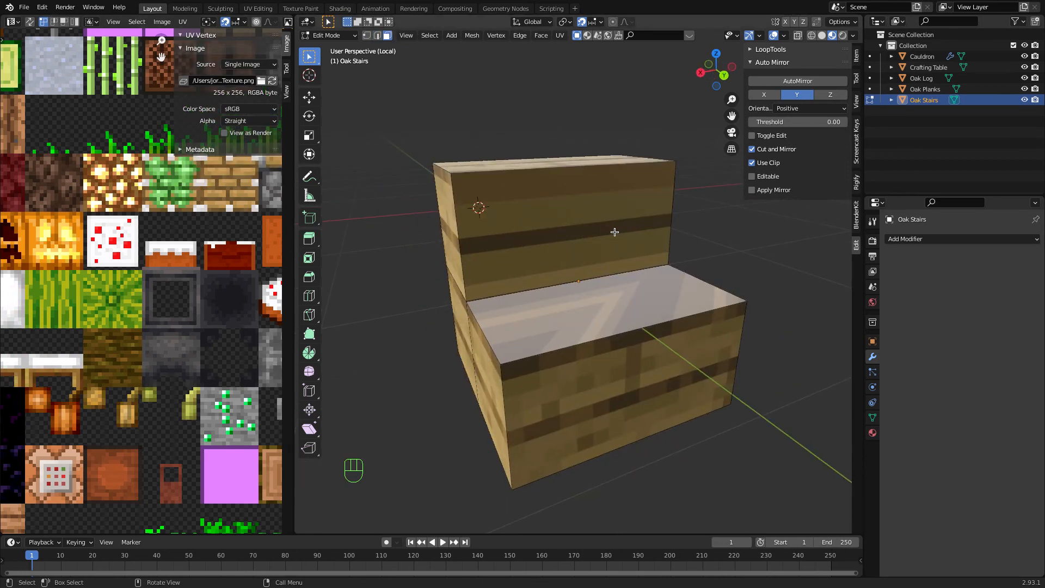
{"action": "left_click", "coordinate": [540, 260]}
{"action": "scroll", "coordinate": [141, 261], "scroll_direction": "down", "scroll_amount": 6}
{"action": "key", "text": "a"}
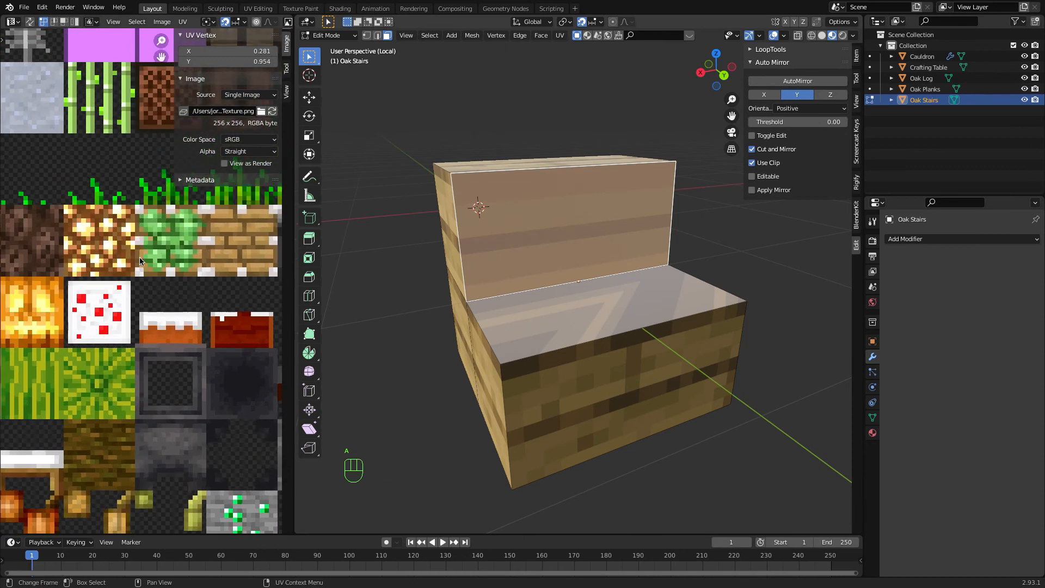
{"action": "scroll", "coordinate": [141, 260], "scroll_direction": "up", "scroll_amount": 6}
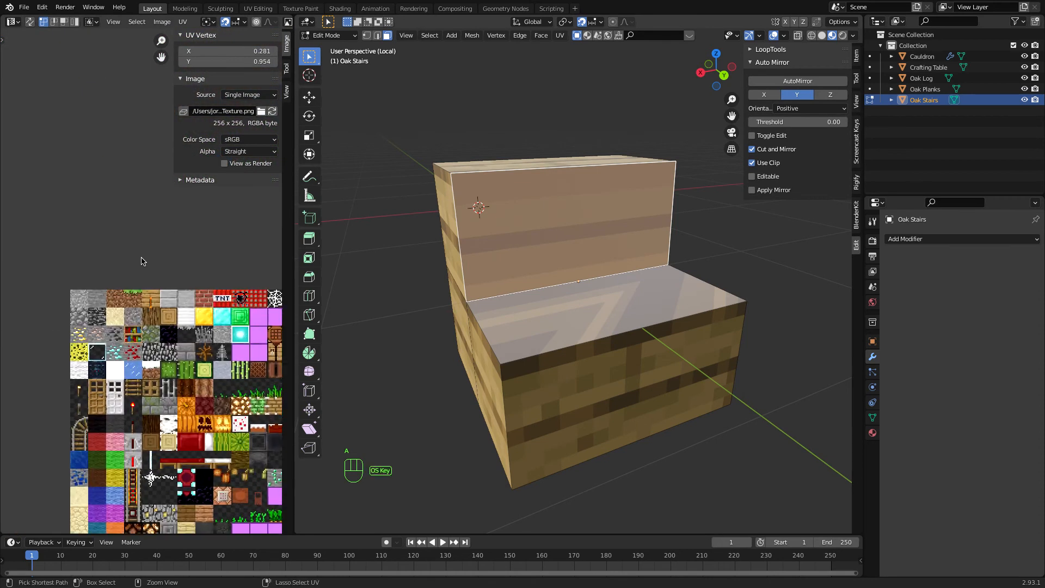
{"action": "scroll", "coordinate": [144, 299], "scroll_direction": "up", "scroll_amount": 1}
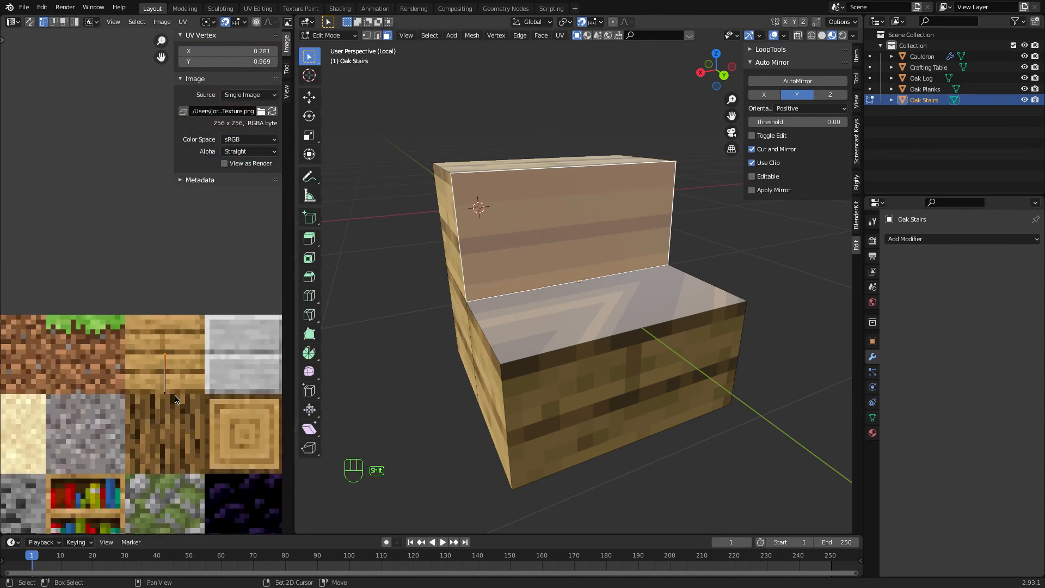
{"action": "key", "text": "g"}
{"action": "key", "text": "y"}
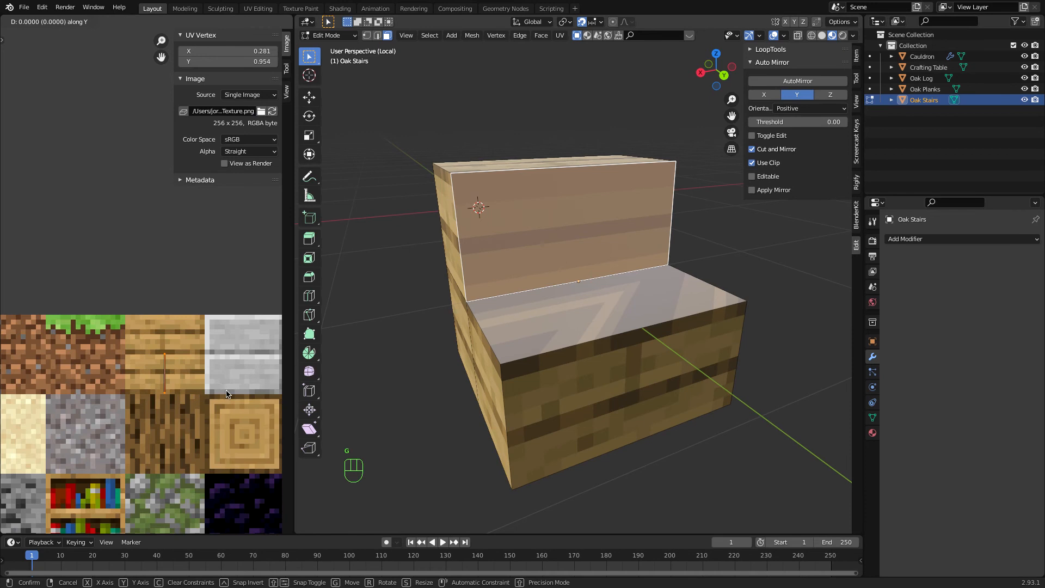
{"action": "left_click", "coordinate": [227, 394]}
{"action": "left_click", "coordinate": [227, 24]}
{"action": "key", "text": "g"}
{"action": "key", "text": "x"}
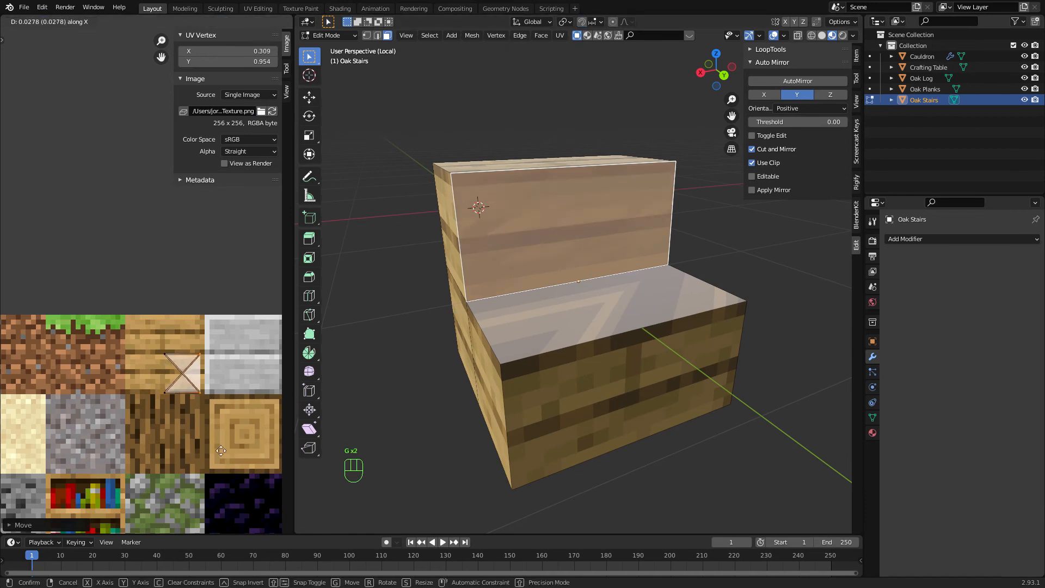
{"action": "left_click", "coordinate": [176, 338]}
Move another corner of the riser face's UVs to open the crossed shape into a quad
{"action": "key", "text": "g"}
{"action": "left_click", "coordinate": [156, 356]}
{"action": "left_click", "coordinate": [174, 382]}
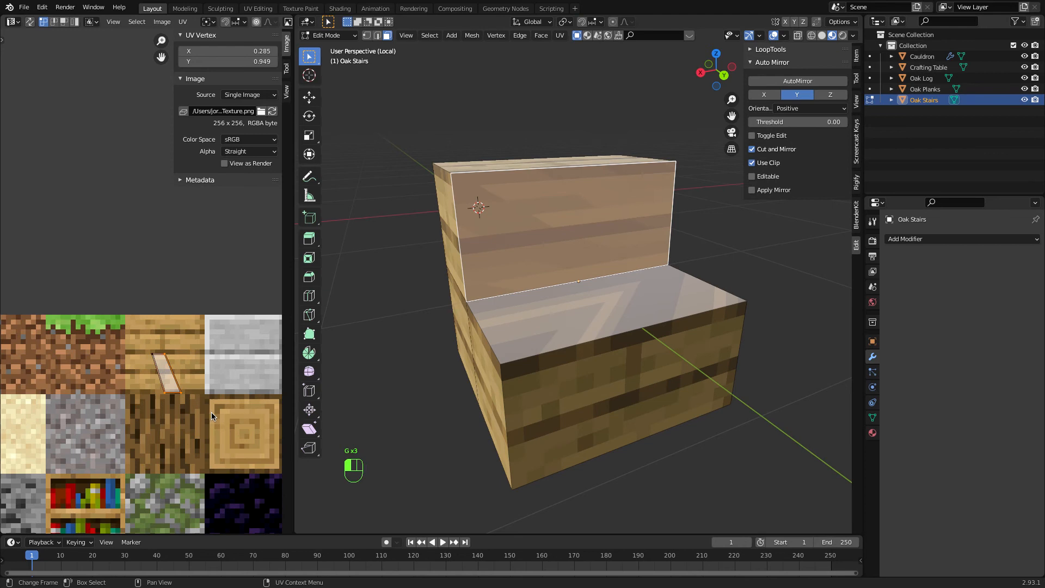
Straighten both side edges of the riser face's UVs by scaling each vertex pair to 0 along X
{"action": "key", "text": "s"}
{"action": "key", "text": "x"}
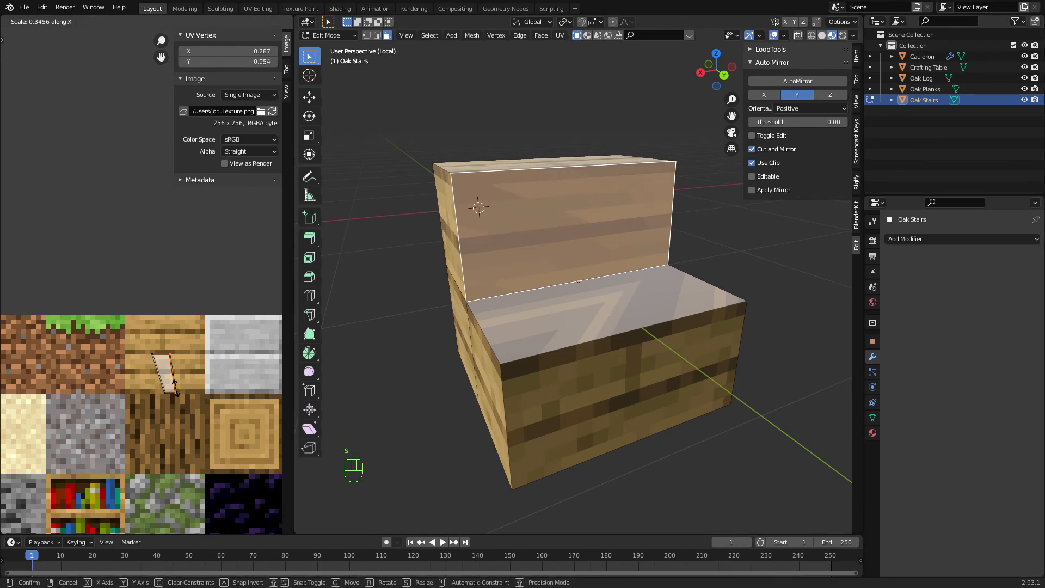
{"action": "left_click", "coordinate": [174, 383]}
{"action": "left_click_drag", "start_coordinate": [143, 349], "coordinate": [166, 428]}
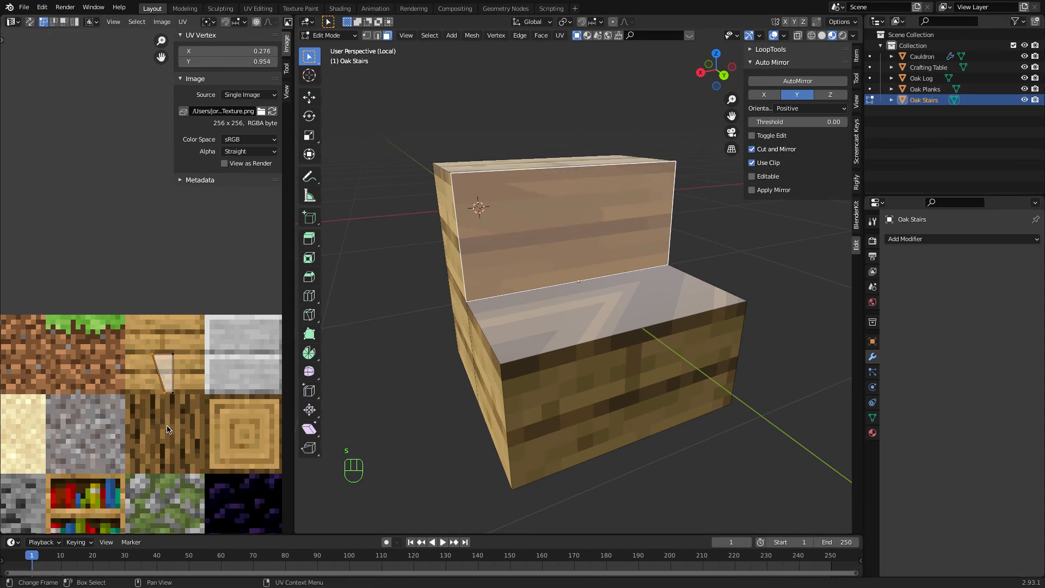
{"action": "key", "text": "s"}
{"action": "key", "text": "x"}
{"action": "key", "text": "0"}
{"action": "key", "text": "Return"}
Move the left edge of the riser face's UVs along X to the oak planks tile's left border
{"action": "key", "text": "g"}
{"action": "key", "text": "x"}
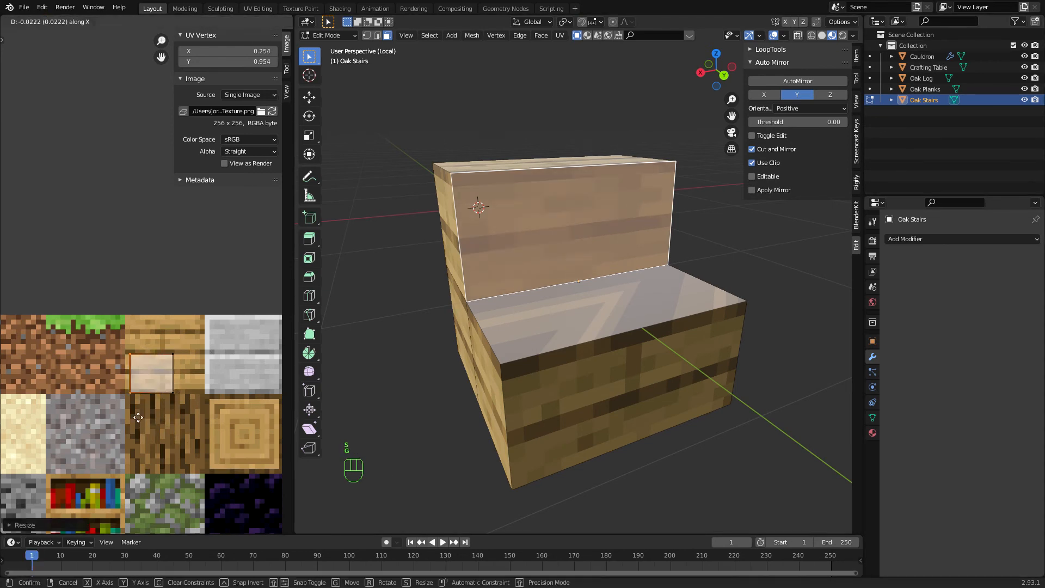
{"action": "left_click", "coordinate": [136, 417]}
Move the right edge of the riser face's UVs along X out to the oak planks tile's right border
{"action": "left_click_drag", "start_coordinate": [169, 347], "coordinate": [190, 408]}
{"action": "key", "text": "g"}
{"action": "key", "text": "x"}
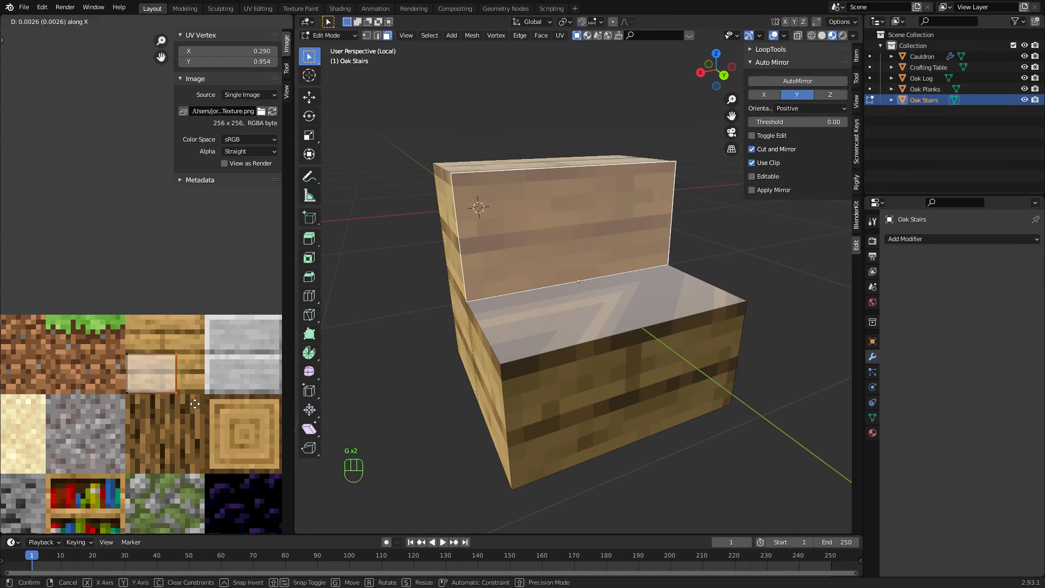
{"action": "left_click", "coordinate": [219, 401]}
{"action": "key", "text": "Tab"}
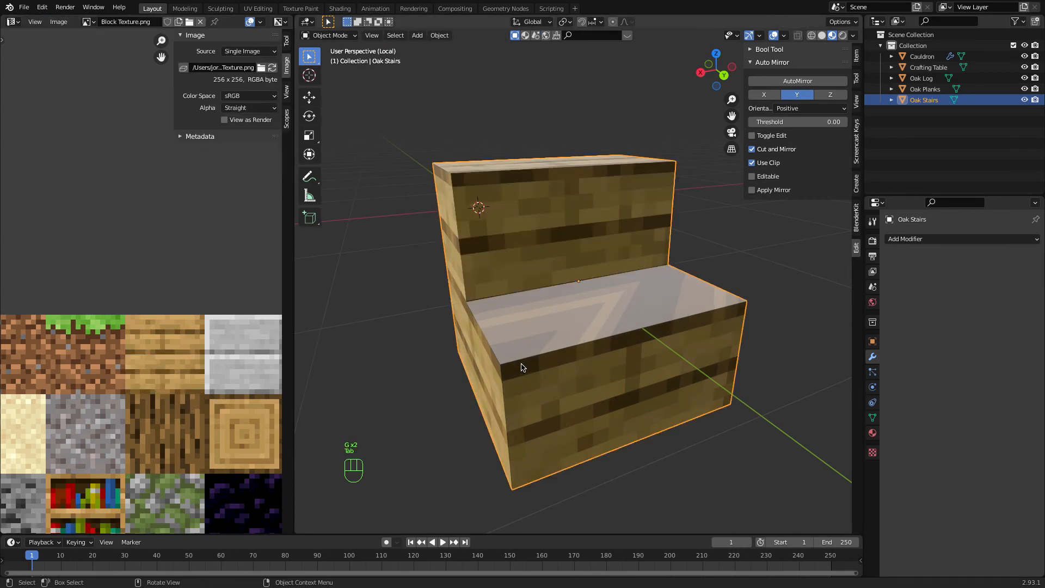
{"action": "middle_click_drag", "start_coordinate": [572, 363], "coordinate": [527, 357]}
{"action": "key", "text": "Tab"}
{"action": "key", "text": "g"}
{"action": "key", "text": "x"}
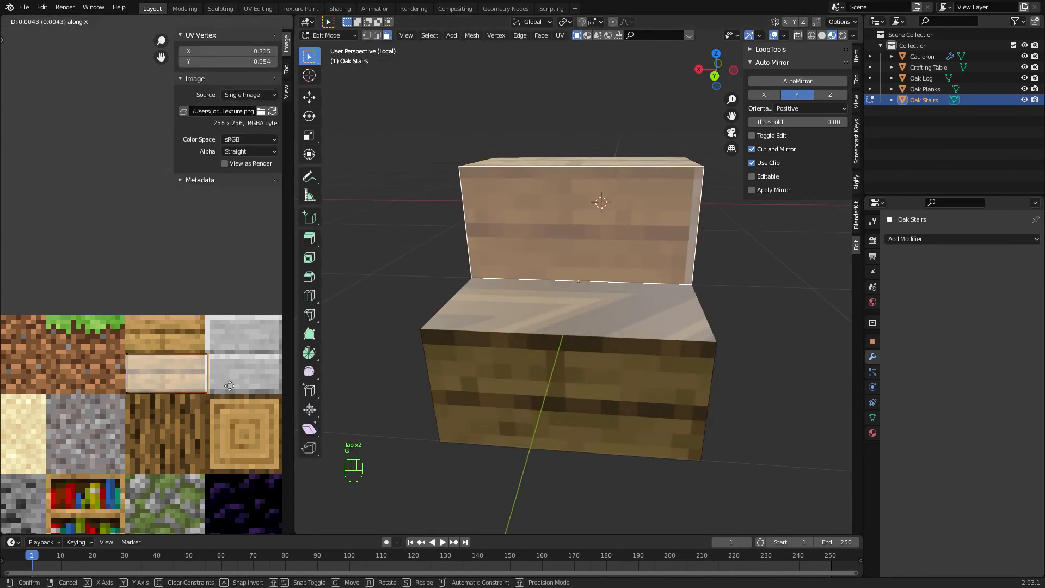
{"action": "left_click", "coordinate": [229, 385]}
Inspect the textured stairs and leave local view to bring back the other blocks
{"action": "key", "text": "Tab"}
{"action": "middle_click_drag", "start_coordinate": [569, 381], "coordinate": [577, 402]}
{"action": "key", "text": "Tab"}
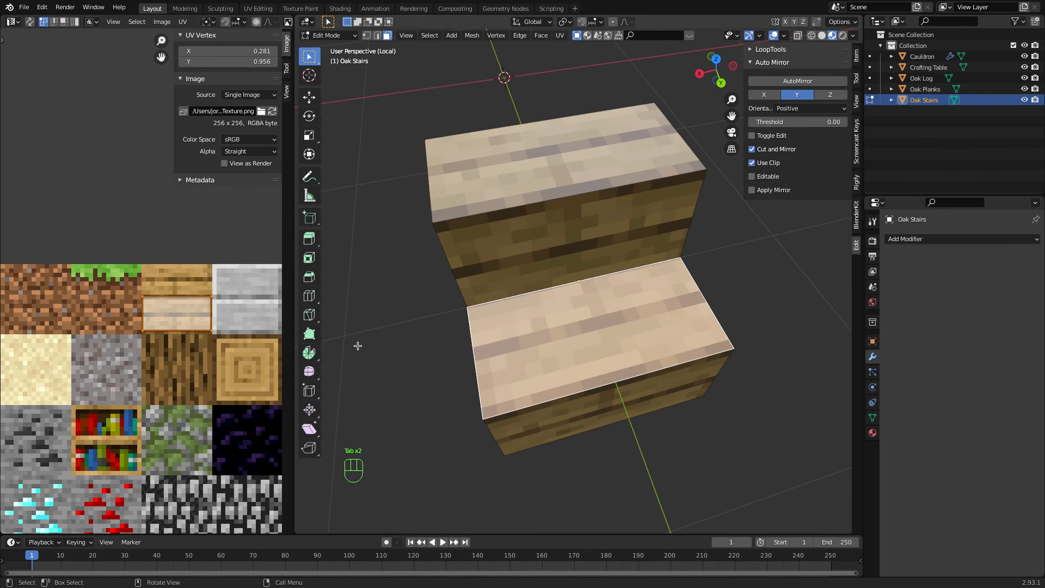
{"action": "middle_click_drag", "start_coordinate": [554, 332], "coordinate": [632, 318]}
{"action": "key", "text": "Tab"}
{"action": "key", "text": "slash"}
{"action": "left_click", "coordinate": [631, 319]}
{"action": "key", "text": "shift+d"}
{"action": "left_click", "coordinate": [509, 379]}
{"action": "key", "text": "x"}
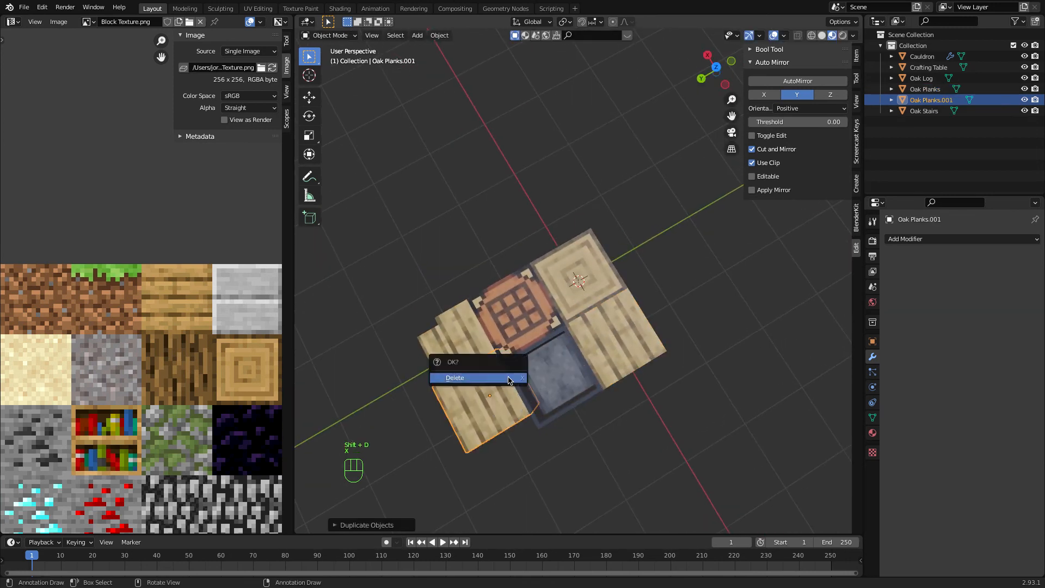
{"action": "left_click", "coordinate": [509, 378]}
Duplicate the Oak Planks block with snapping on and place the copy at X -1 m, Y 2 m, Z 0 m
{"action": "left_click", "coordinate": [648, 329]}
{"action": "key", "text": "shift+d"}
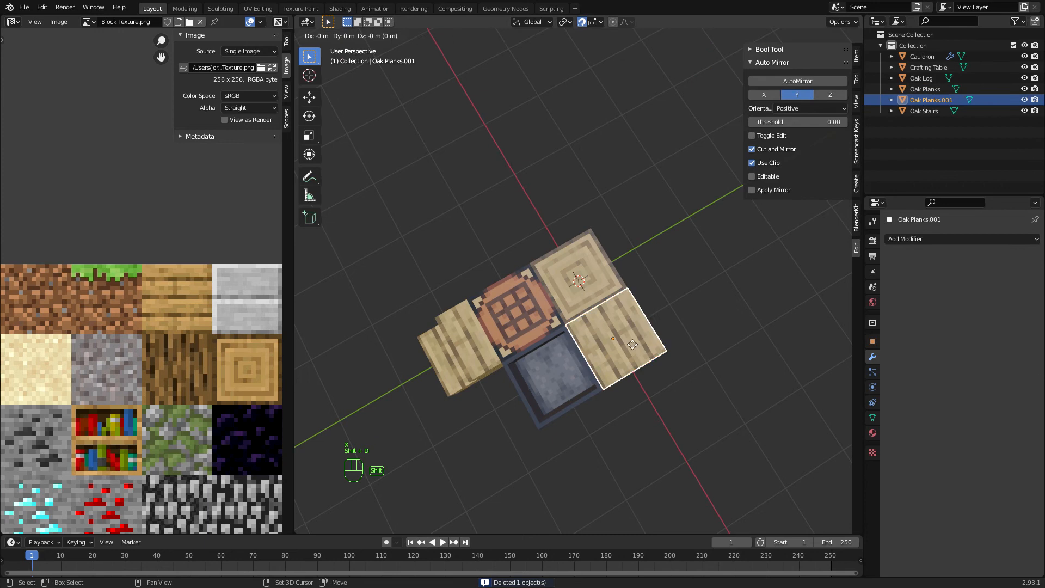
{"action": "left_click", "coordinate": [519, 410]}
{"action": "middle_click_drag", "start_coordinate": [519, 411], "coordinate": [522, 392]}
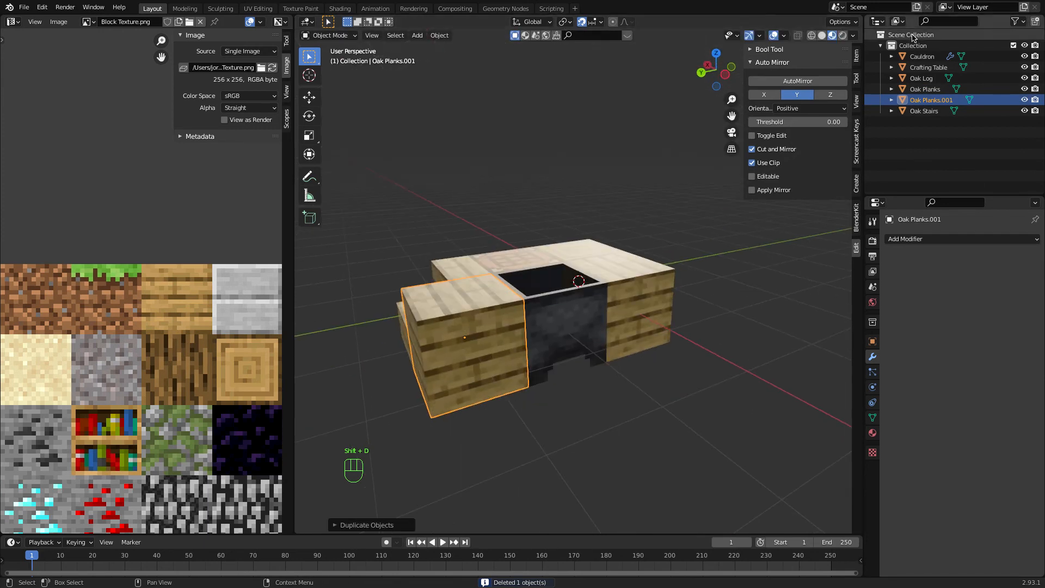
Try resizing the duplicated planks block to 1/3 m in all three dimensions
{"action": "left_click", "coordinate": [856, 56]}
{"action": "left_click_drag", "start_coordinate": [821, 221], "coordinate": [819, 243]}
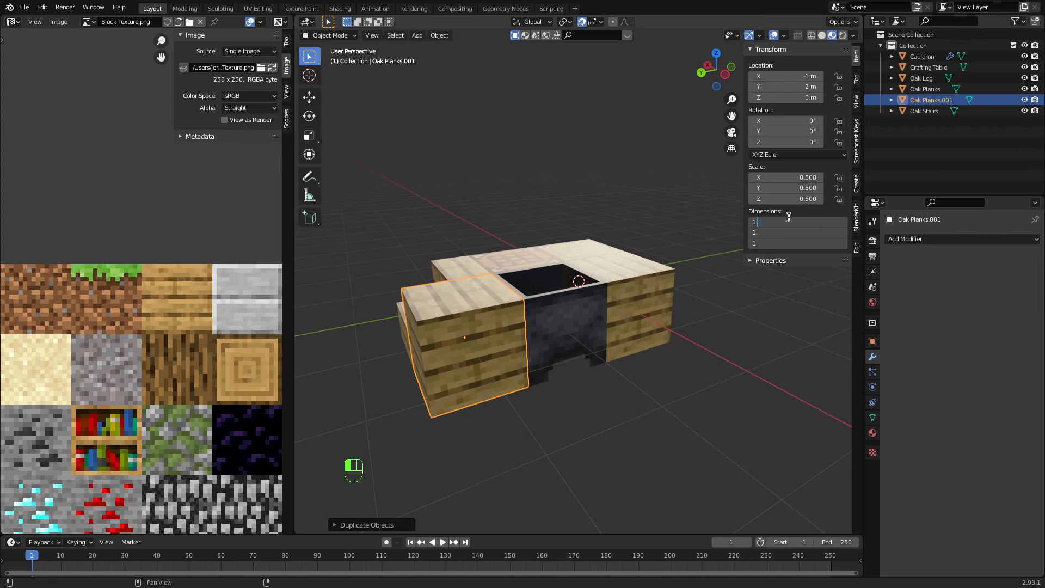
{"action": "type", "text": "1/3"}
{"action": "key", "text": "Return"}
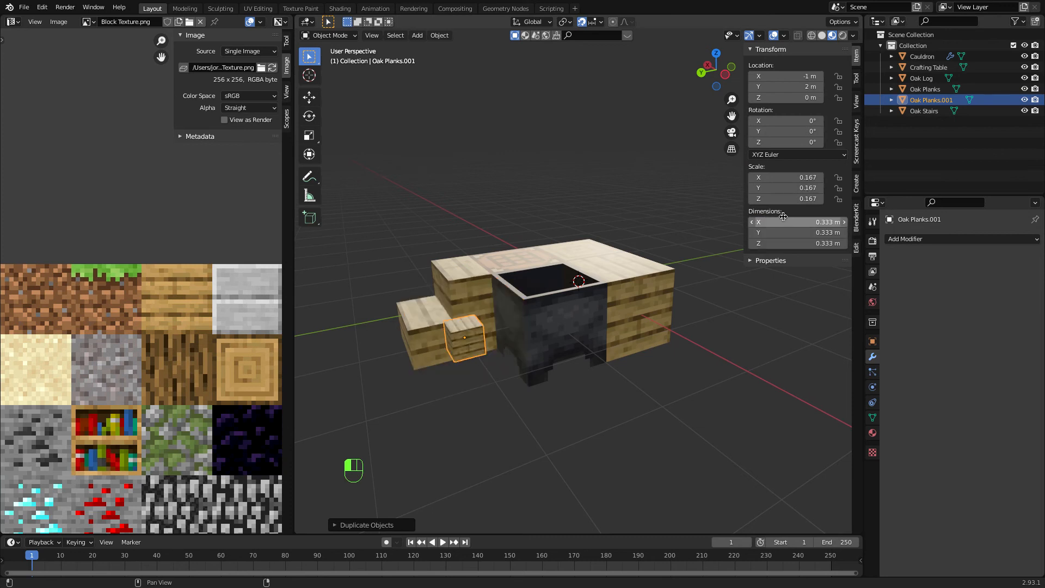
{"action": "scroll", "coordinate": [533, 242], "scroll_direction": "up", "scroll_amount": 3}
{"action": "scroll", "coordinate": [534, 242], "scroll_direction": "down", "scroll_amount": 5}
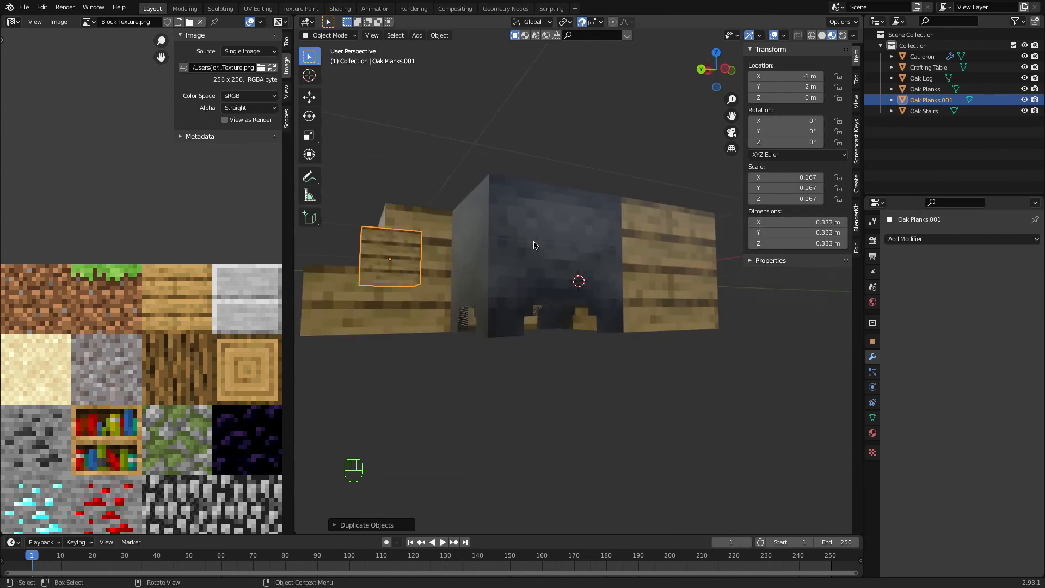
{"action": "key", "text": "super+z"}
Snap the 3D cursor to the duplicated block's bottom face and set the block's origin to the 3D cursor
{"action": "key", "text": "Tab"}
{"action": "scroll", "coordinate": [440, 290], "scroll_direction": "down", "scroll_amount": 5}
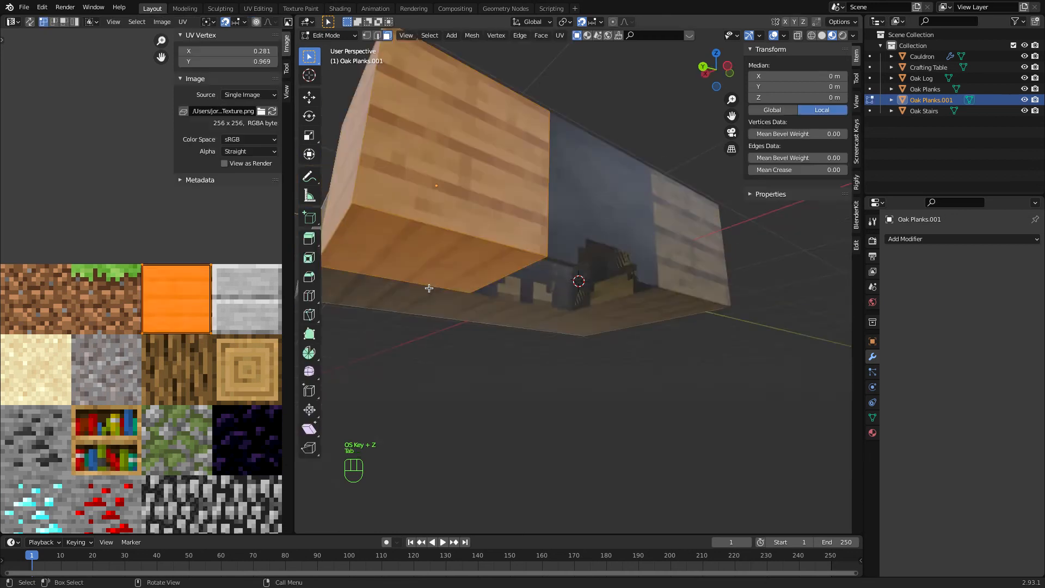
{"action": "left_click", "coordinate": [434, 220]}
{"action": "key", "text": "shift+s"}
{"action": "left_click", "coordinate": [434, 250]}
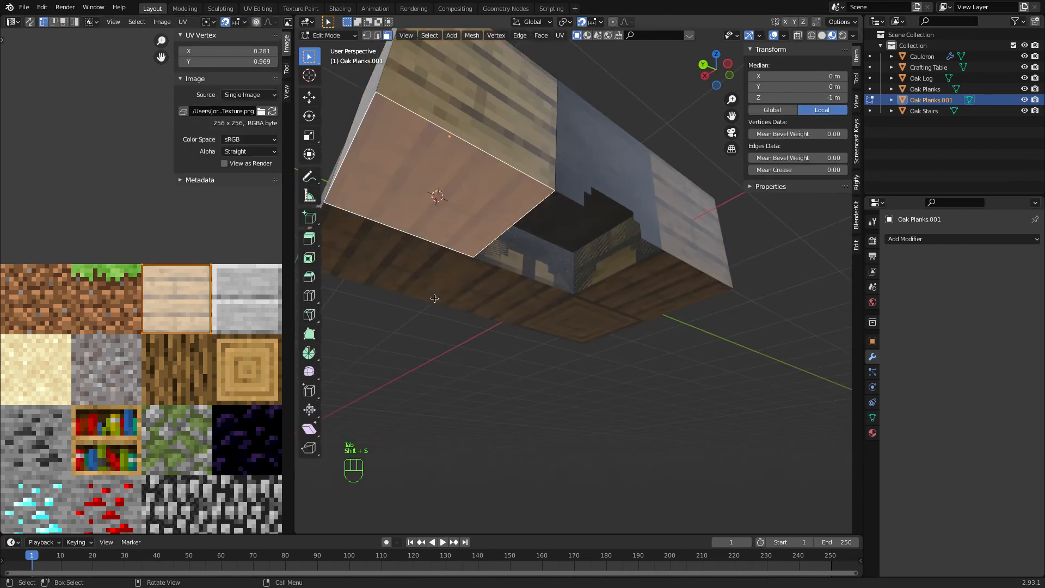
{"action": "key", "text": "Tab"}
{"action": "left_click", "coordinate": [439, 35]}
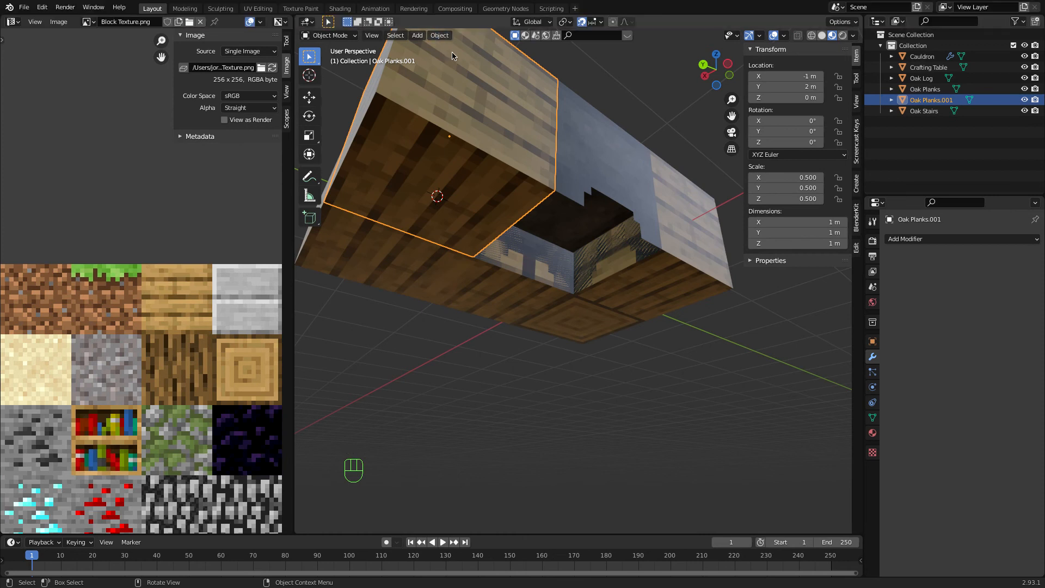
{"action": "left_click", "coordinate": [439, 35]}
{"action": "mouse_move", "coordinate": [457, 58]}
{"action": "left_click", "coordinate": [584, 87]}
{"action": "middle_click_drag", "start_coordinate": [588, 98], "coordinate": [681, 180]}
Set the duplicated block's X, Y and Z dimensions to 1/3 m
{"action": "left_click_drag", "start_coordinate": [826, 228], "coordinate": [826, 267]}
{"action": "left_click", "coordinate": [825, 214]}
{"action": "left_click", "coordinate": [820, 215]}
{"action": "left_click_drag", "start_coordinate": [820, 221], "coordinate": [817, 244]}
{"action": "type", "text": "1/3"}
{"action": "key", "text": "Return"}
{"action": "middle_click_drag", "start_coordinate": [626, 228], "coordinate": [557, 231]}
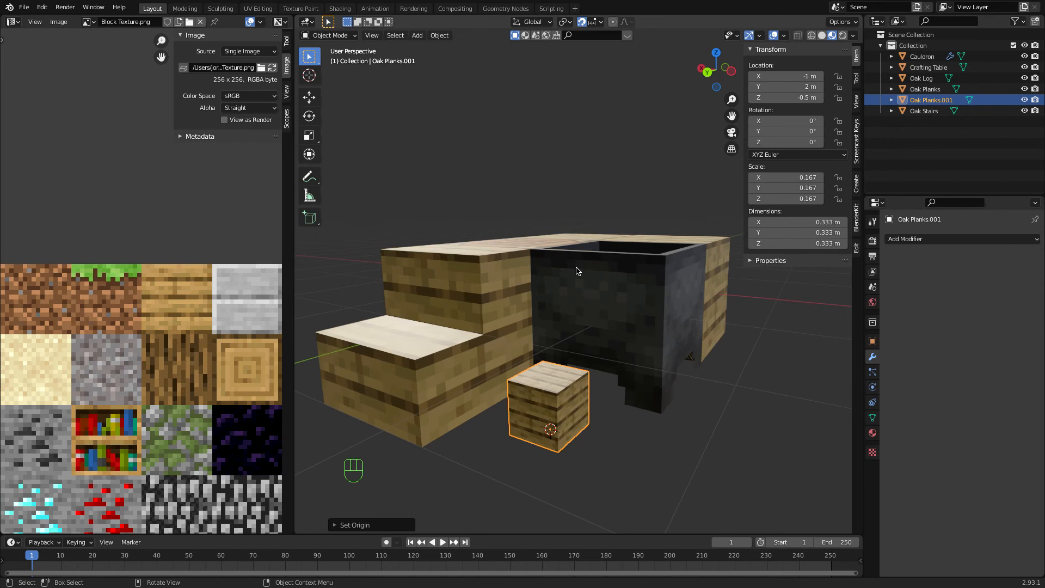
Select all faces of the small block and collapse their UVs to a single point by scaling to 0
{"action": "middle_click_drag", "start_coordinate": [578, 271], "coordinate": [583, 273]}
{"action": "key", "text": "Tab"}
{"action": "key", "text": "a"}
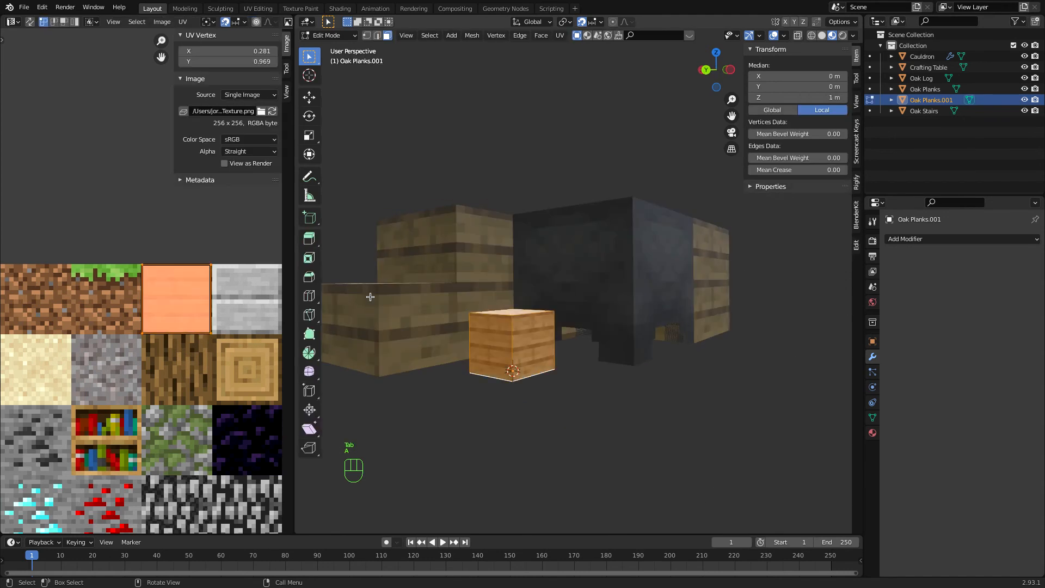
{"action": "key", "text": "a"}
{"action": "scroll", "coordinate": [160, 302], "scroll_direction": "down", "scroll_amount": 3}
{"action": "type", "text": "s0"}
{"action": "key", "text": "Return"}
Move the collapsed UV point onto a reddish-brown area of the block texture at about X 0.659, Y 0.267, with UV snapping off
{"action": "scroll", "coordinate": [155, 297], "scroll_direction": "down", "scroll_amount": 12}
{"action": "scroll", "coordinate": [154, 172], "scroll_direction": "down", "scroll_amount": 6}
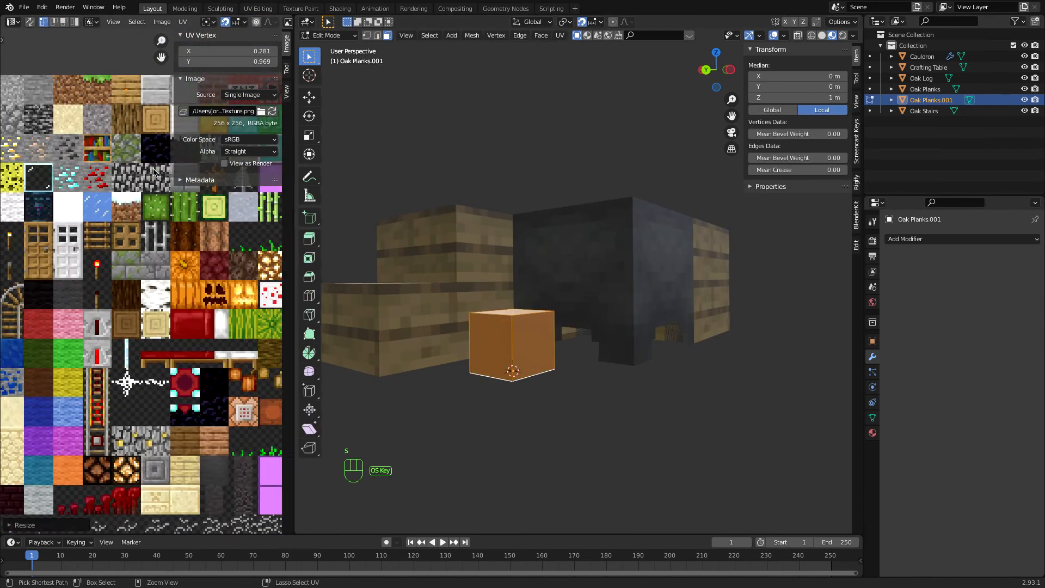
{"action": "scroll", "coordinate": [165, 233], "scroll_direction": "right", "scroll_amount": 3, "text": "ctrl"}
{"action": "key", "text": "g"}
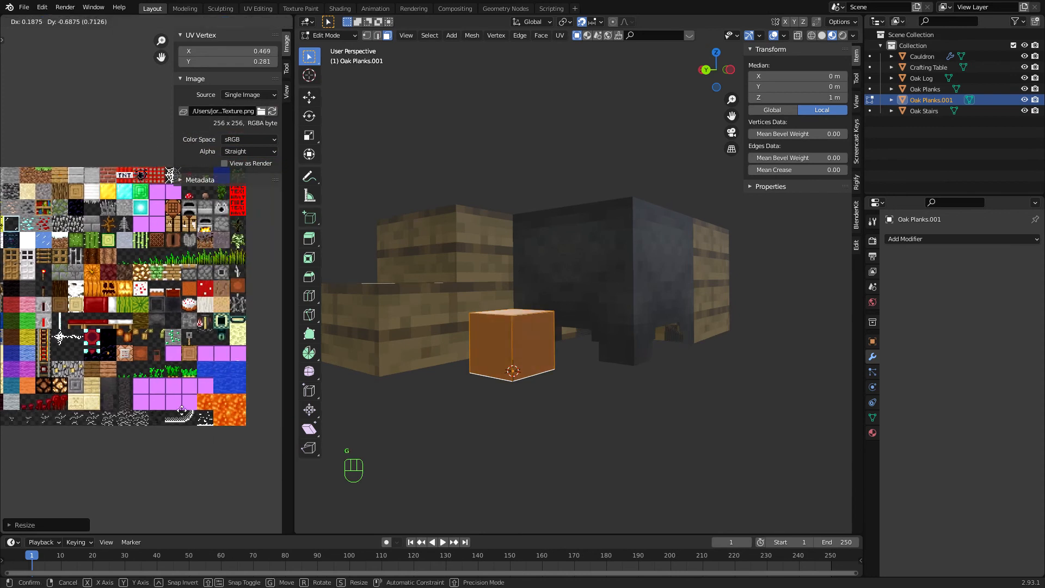
{"action": "left_click", "coordinate": [224, 407]}
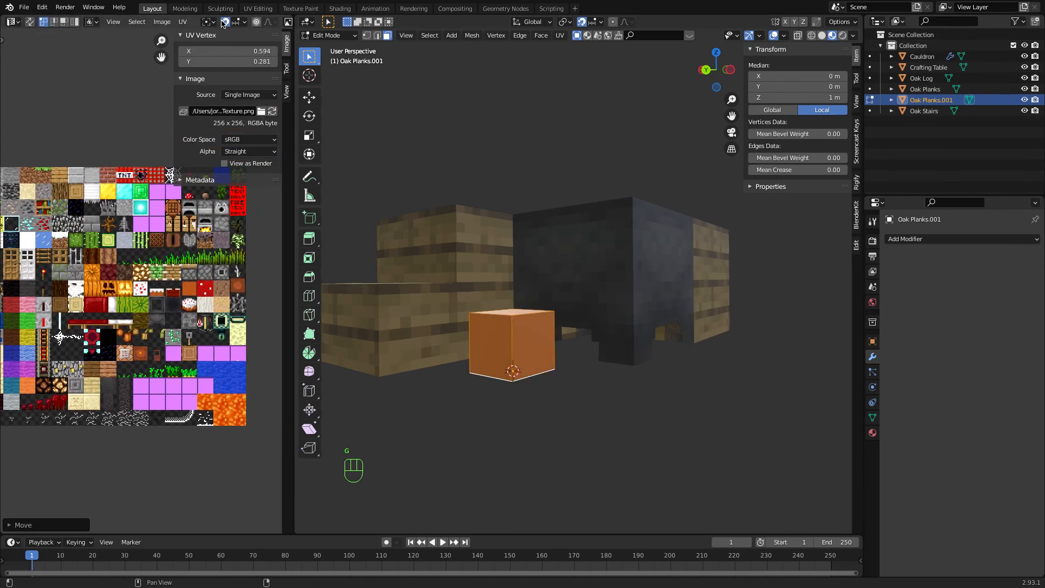
{"action": "key", "text": "g"}
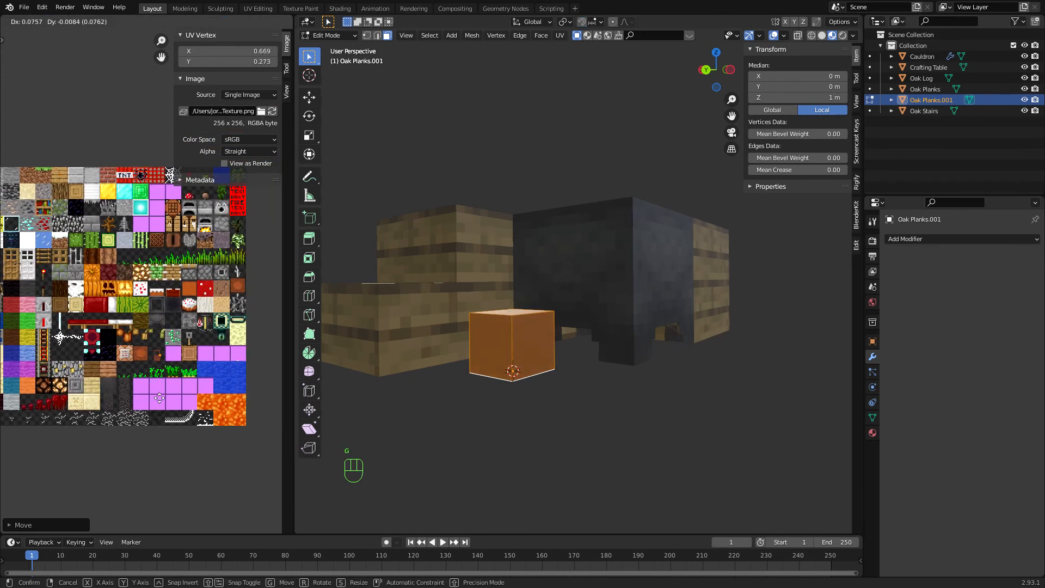
{"action": "left_click", "coordinate": [156, 403]}
{"action": "key", "text": "Tab"}
Inset the small block's top face by about 0.33 m and extrude it downward to hollow out a pot
{"action": "middle_click_drag", "start_coordinate": [497, 356], "coordinate": [499, 400]}
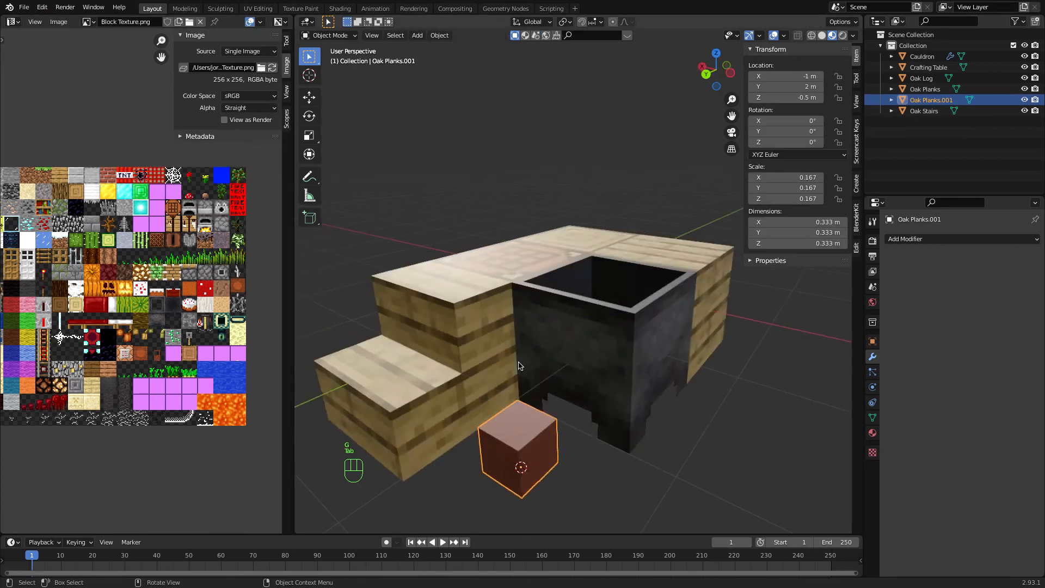
{"action": "key", "text": "Tab"}
{"action": "left_click", "coordinate": [521, 424]}
{"action": "key", "text": "i"}
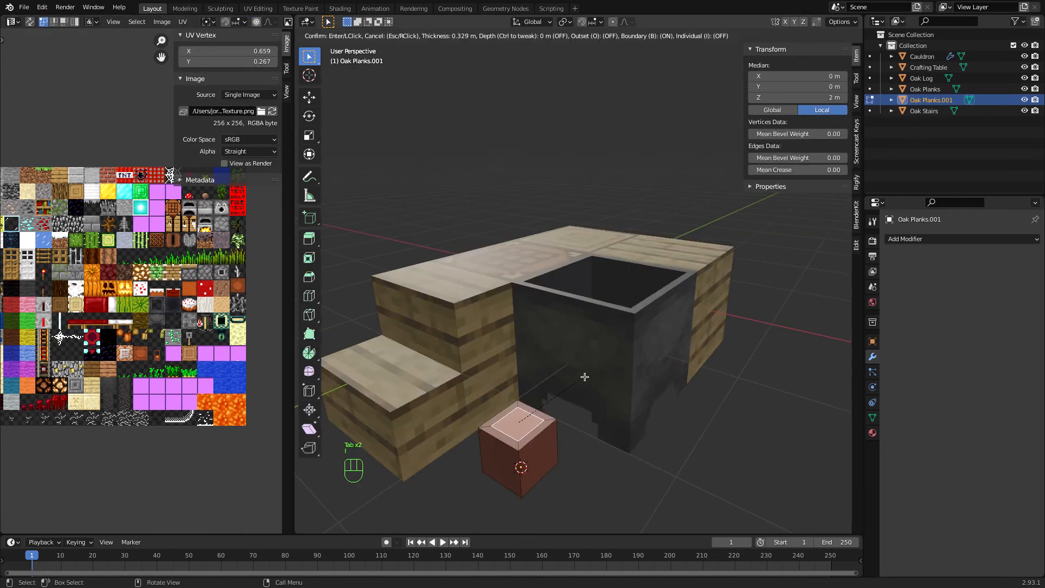
{"action": "left_click", "coordinate": [586, 374]}
{"action": "key", "text": "e"}
{"action": "left_click", "coordinate": [588, 394]}
{"action": "key", "text": "Tab"}
{"action": "middle_click_drag", "start_coordinate": [588, 393], "coordinate": [560, 426]}
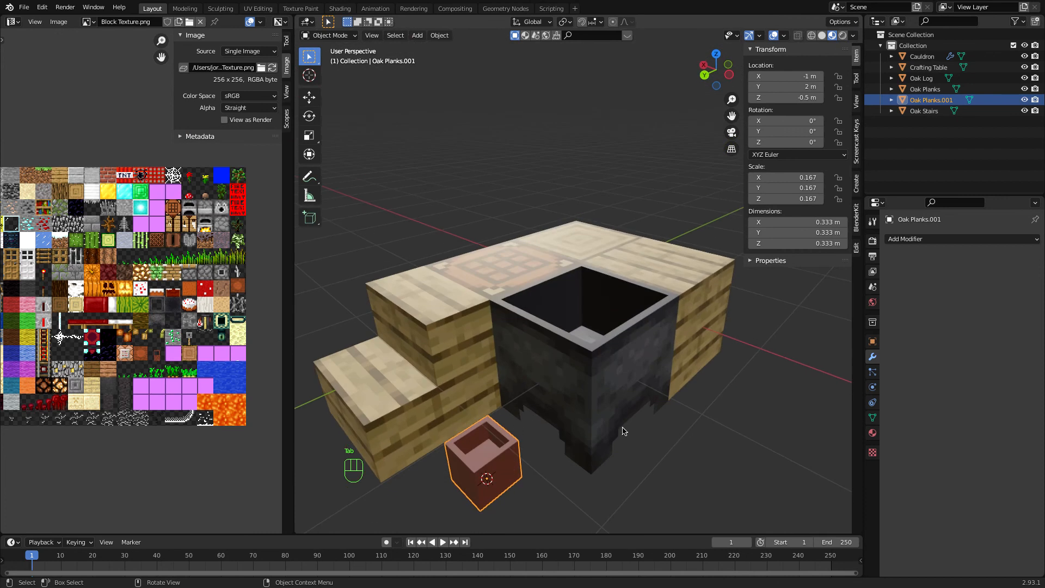
Snap the 3D cursor to the pot's inner bottom face and return to Object Mode
{"action": "middle_click_drag", "start_coordinate": [603, 395], "coordinate": [549, 430]}
{"action": "key", "text": "Tab"}
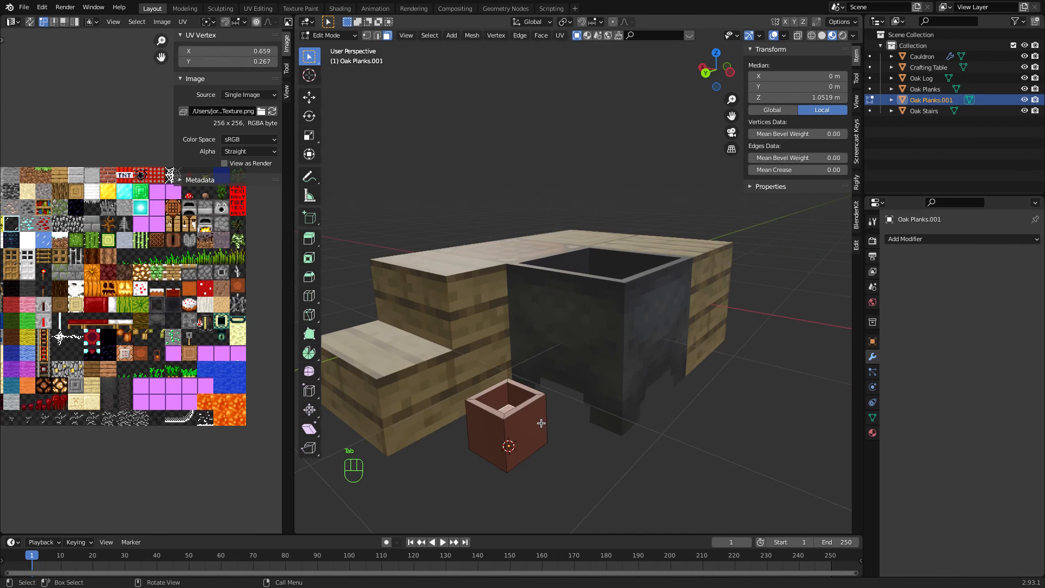
{"action": "key", "text": "shift+s"}
{"action": "left_click", "coordinate": [538, 463]}
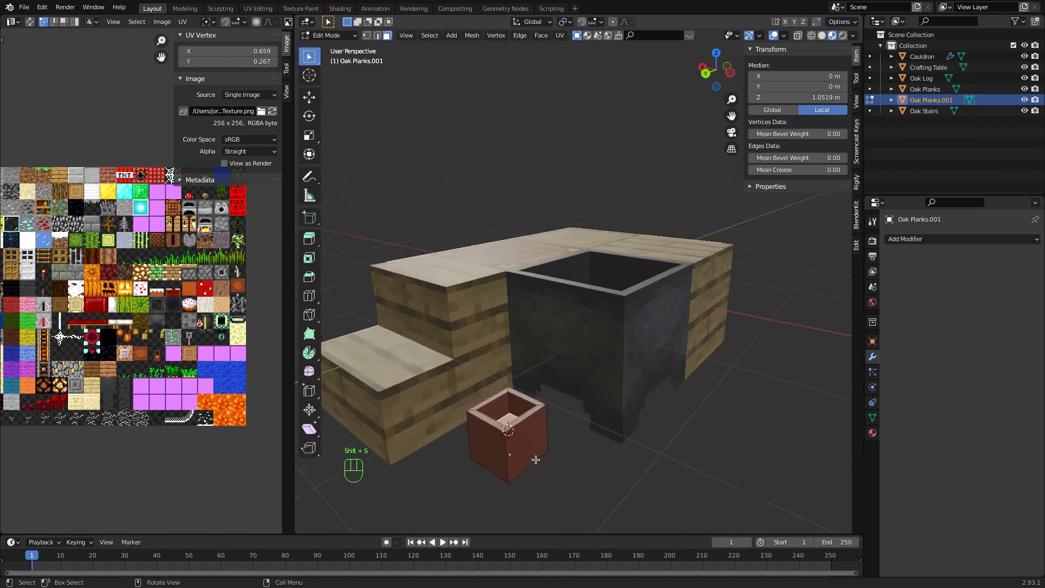
{"action": "key", "text": "Tab"}
Search the add-on preferences for "imag" to check that Import Images as Planes is enabled
{"action": "left_click", "coordinate": [417, 35]}
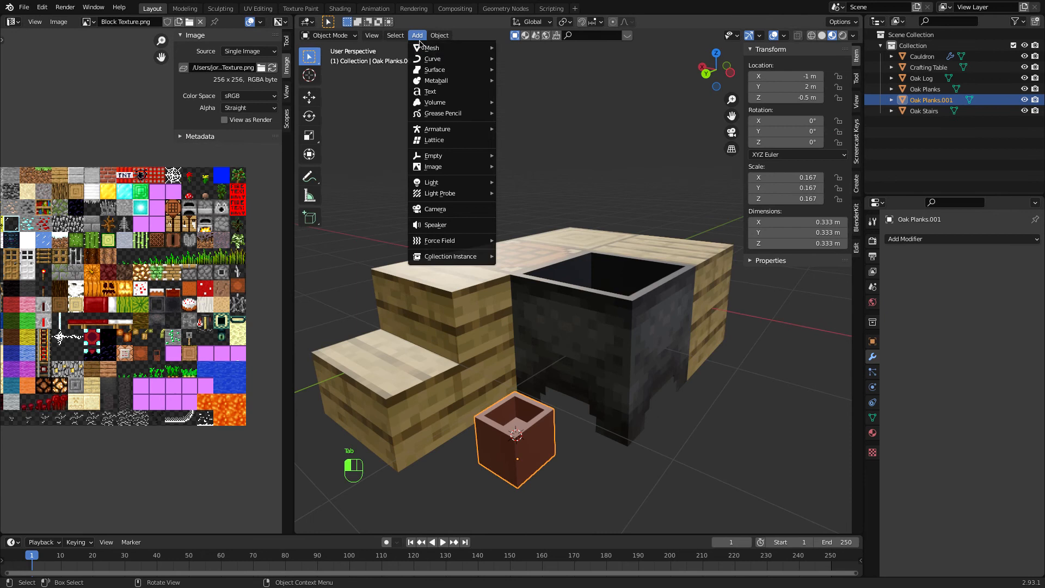
{"action": "mouse_move", "coordinate": [472, 167]}
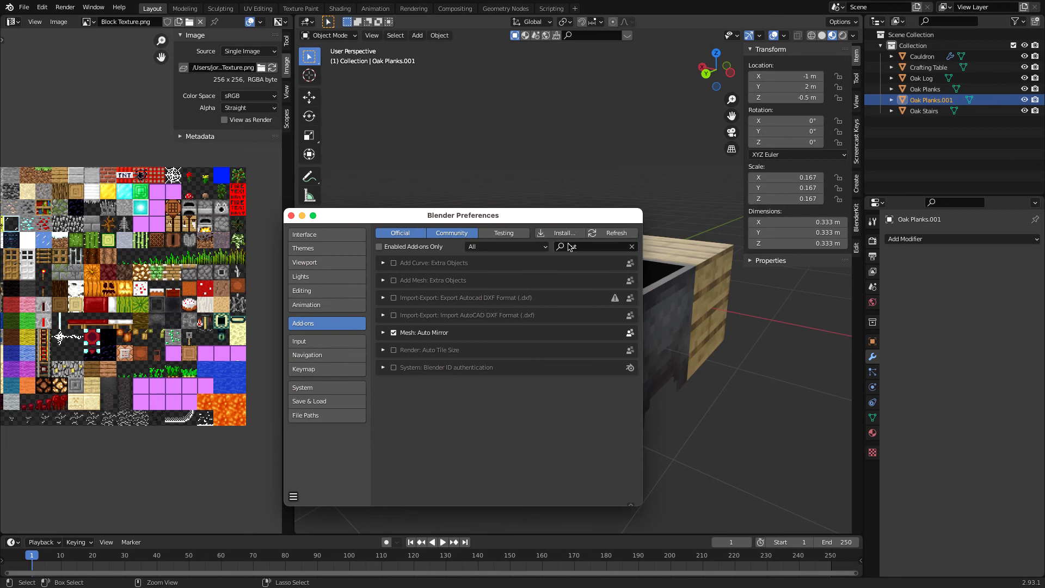
{"action": "left_click", "coordinate": [569, 247]}
{"action": "type", "text": "imag"}
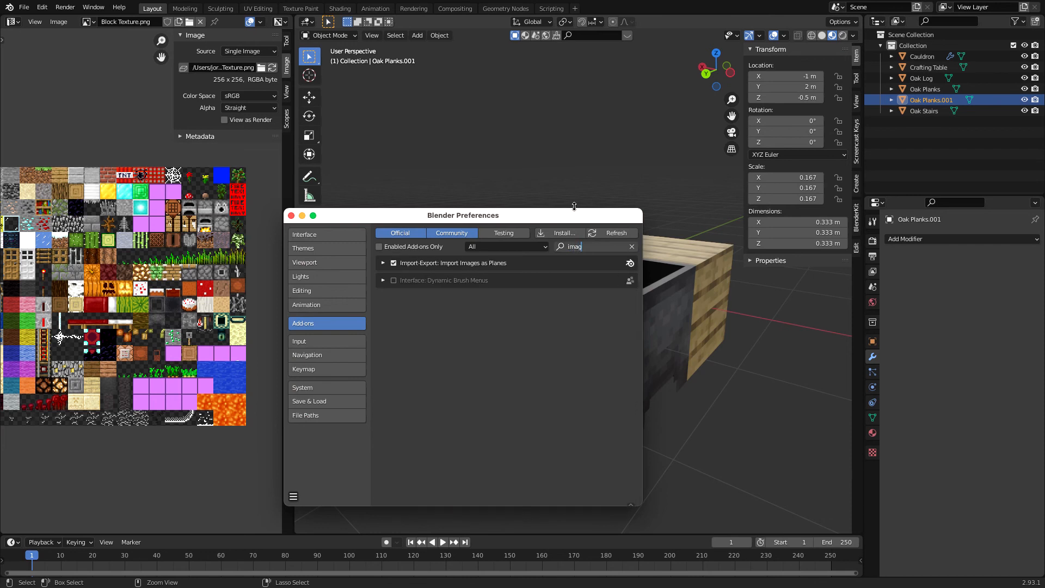
{"action": "key", "text": "Return"}
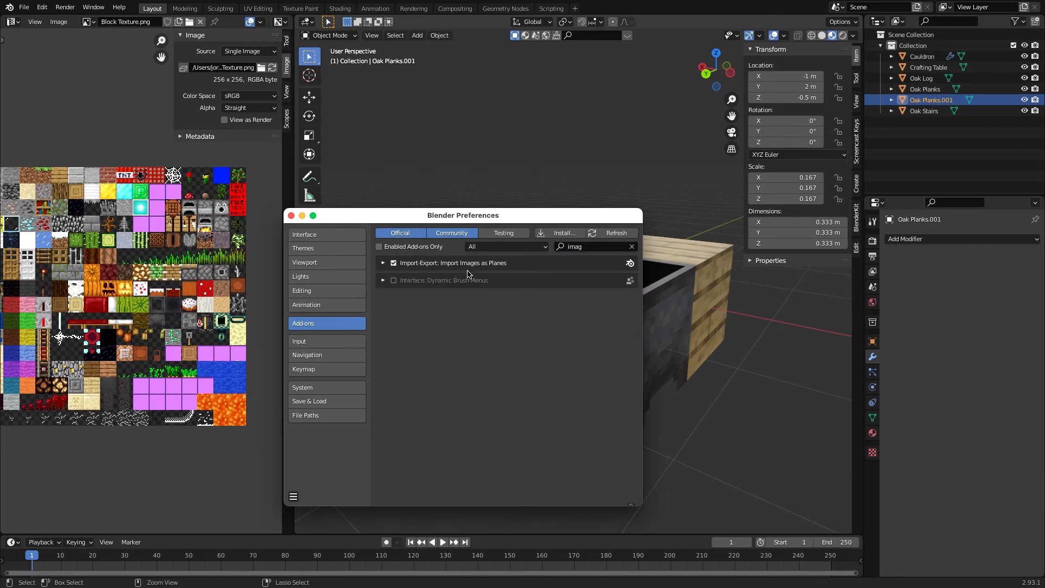
{"action": "left_click", "coordinate": [290, 215]}
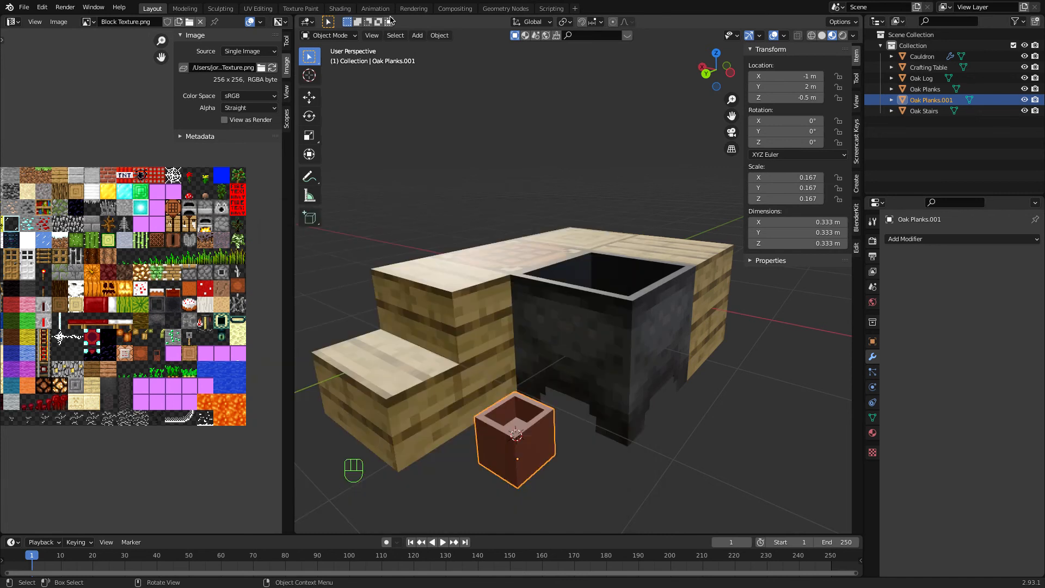
Import the Block Texture image as a plane at the 3D cursor inside the pot
{"action": "left_click", "coordinate": [415, 36]}
{"action": "mouse_move", "coordinate": [428, 165]}
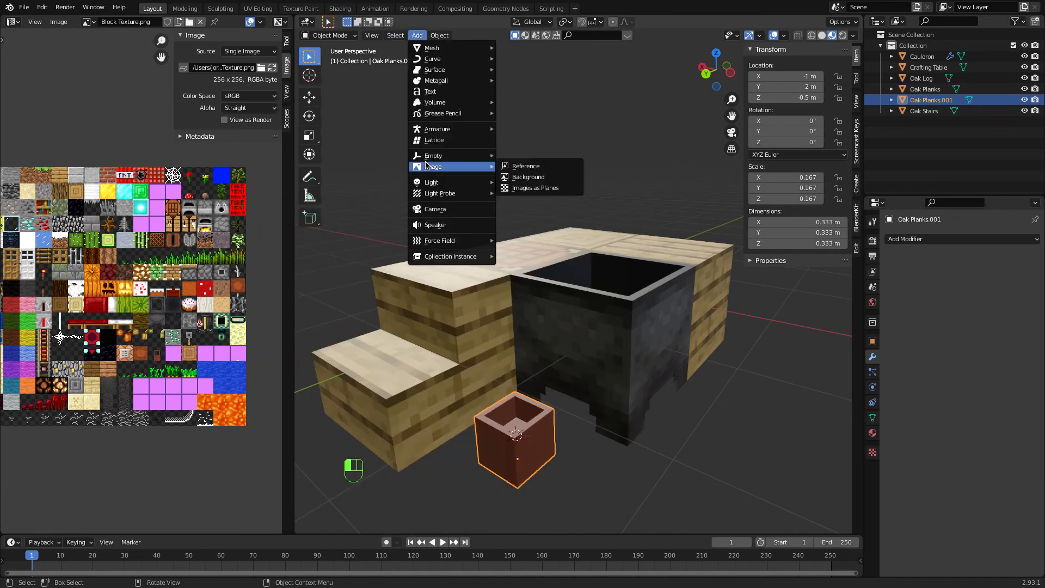
{"action": "left_click", "coordinate": [520, 187]}
{"action": "left_click", "coordinate": [303, 301]}
{"action": "double_click", "coordinate": [402, 129]}
Rotate the Block Texture plane 90 degrees about X to stand it upright and open its mesh for editing
{"action": "scroll", "coordinate": [545, 293], "scroll_direction": "left", "scroll_amount": 3}
{"action": "type", "text": "r"}
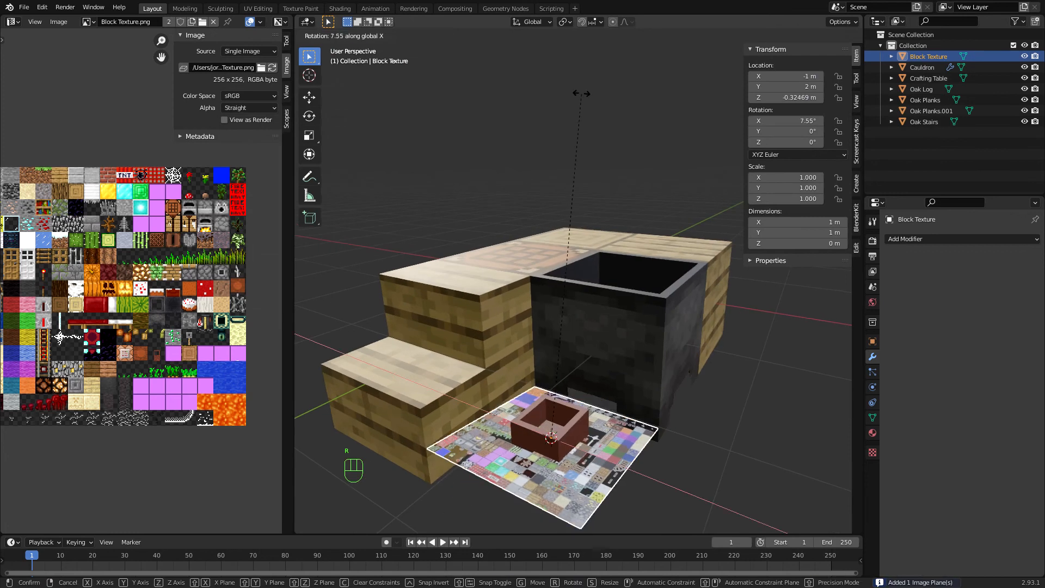
{"action": "type", "text": "x90"}
{"action": "key", "text": "Return"}
{"action": "key", "text": "Tab"}
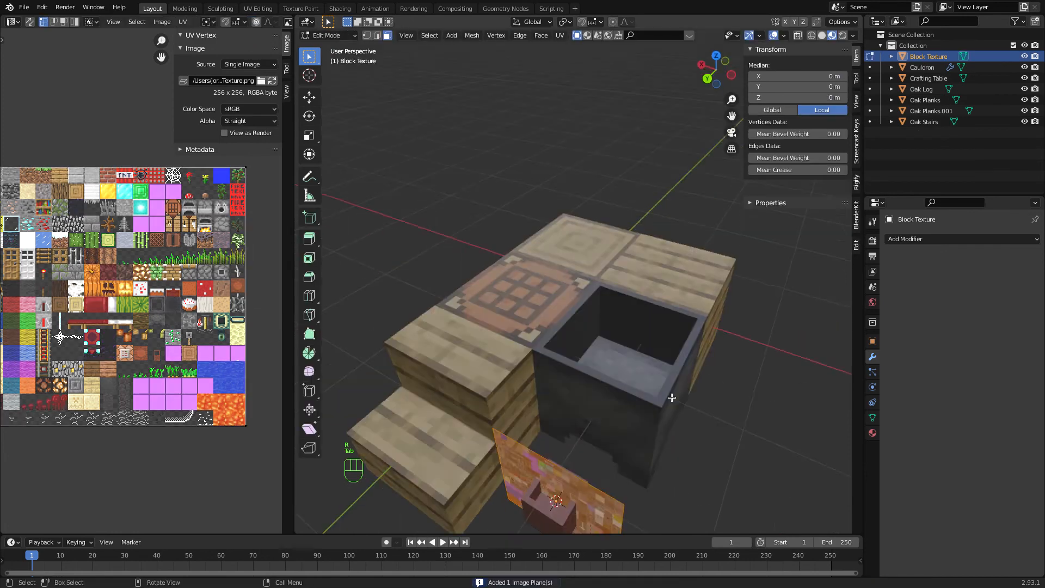
Fit the upright plane's UVs to the red mushroom tile and position the plane so the mushroom sits in the pot
{"action": "key", "text": "a"}
{"action": "key", "text": "a"}
{"action": "key", "text": "s"}
{"action": "key", "text": "super+z"}
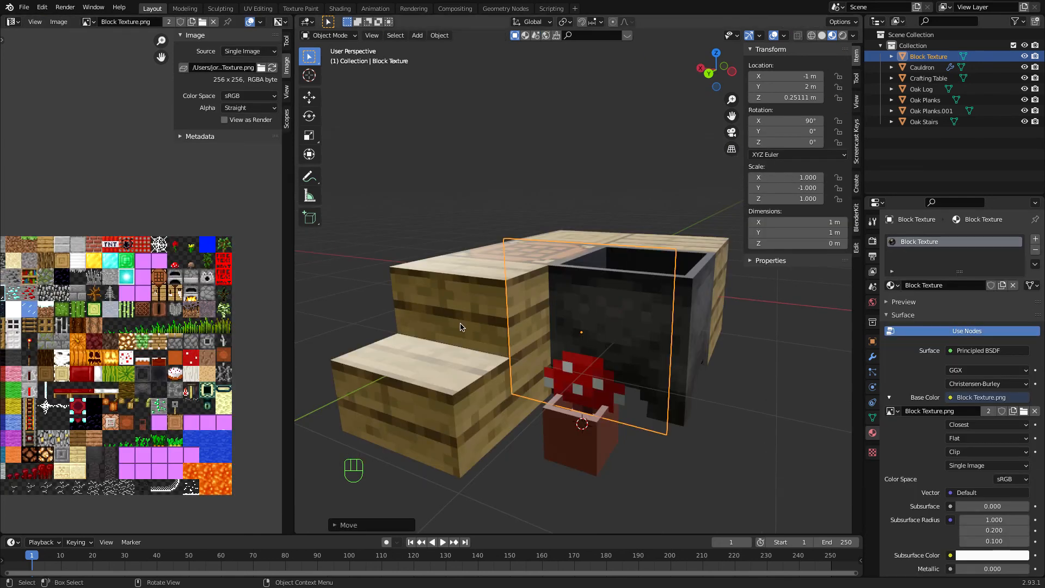
Duplicate the mushroom plane in place and rotate the copy 90 degrees about Z to form a cross
{"action": "left_click", "coordinate": [592, 343]}
{"action": "left_click", "coordinate": [563, 371]}
{"action": "key", "text": "shift+d"}
{"action": "right_click", "coordinate": [564, 373]}
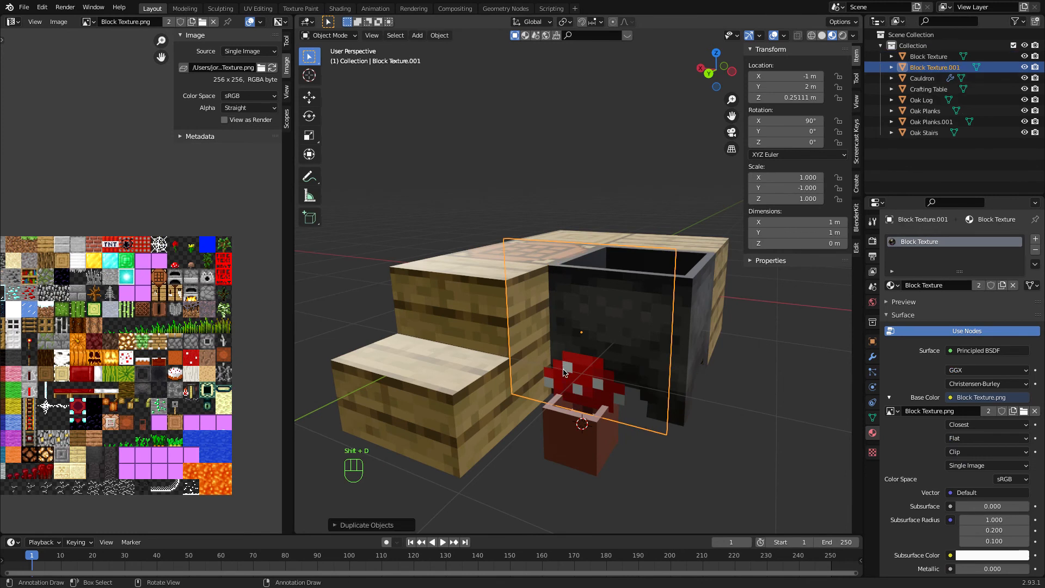
{"action": "type", "text": "rz90"}
{"action": "key", "text": "Return"}
Join both mushroom planes into the pot object and rename it "Musroom pot"
{"action": "left_click", "coordinate": [563, 372], "text": "shift"}
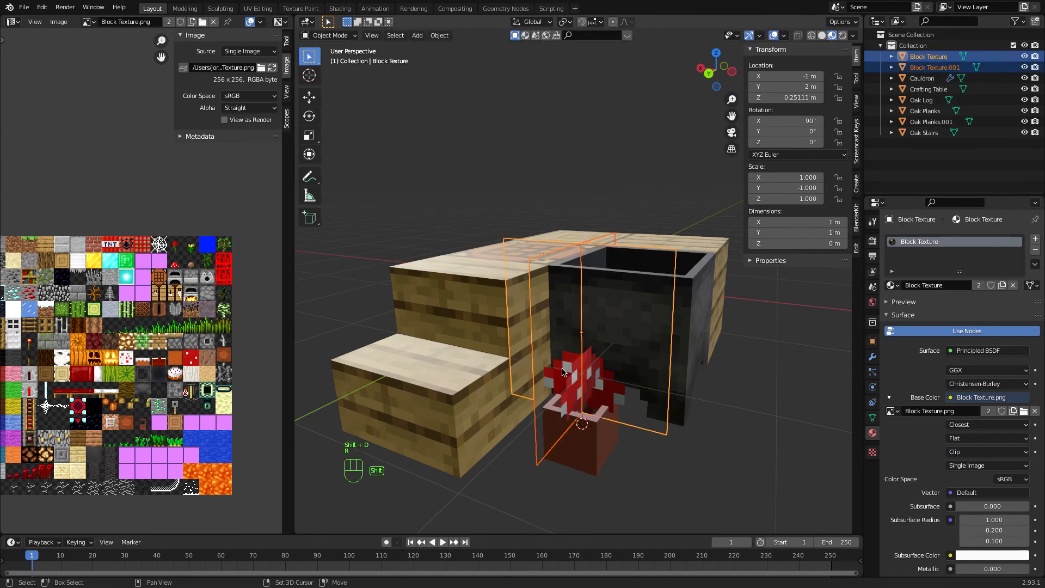
{"action": "left_click", "coordinate": [571, 467], "text": "shift"}
{"action": "key", "text": "super+h"}
{"action": "key", "text": "super+j"}
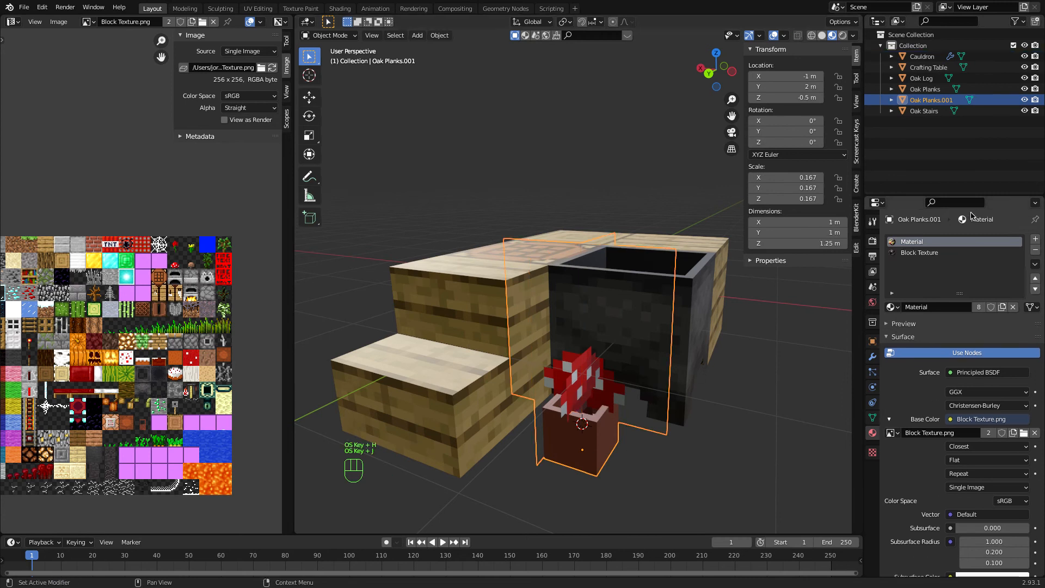
{"action": "double_click", "coordinate": [944, 101]}
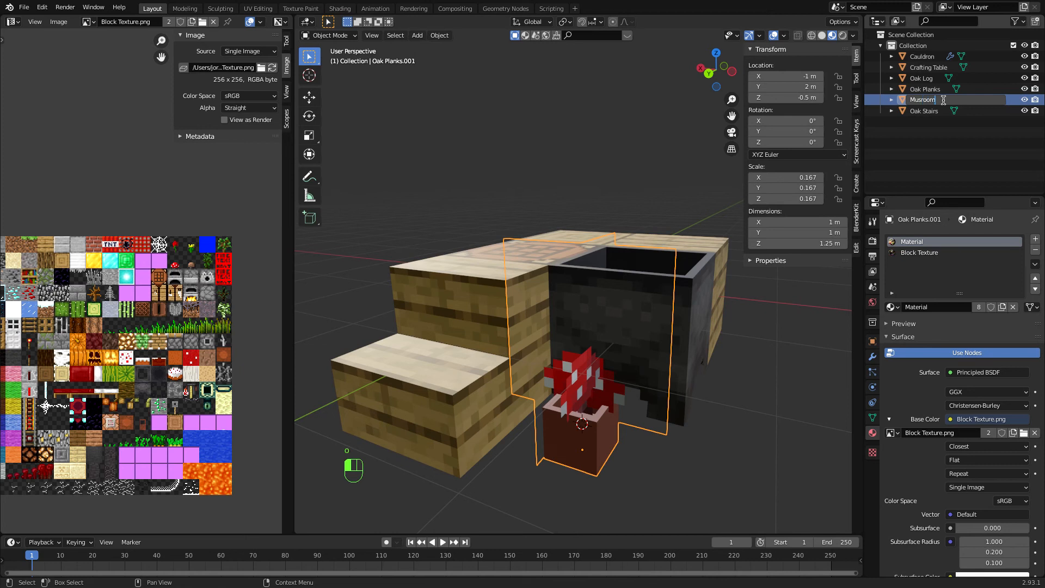
{"action": "type", "text": "Musroom pot"}
{"action": "key", "text": "Return"}
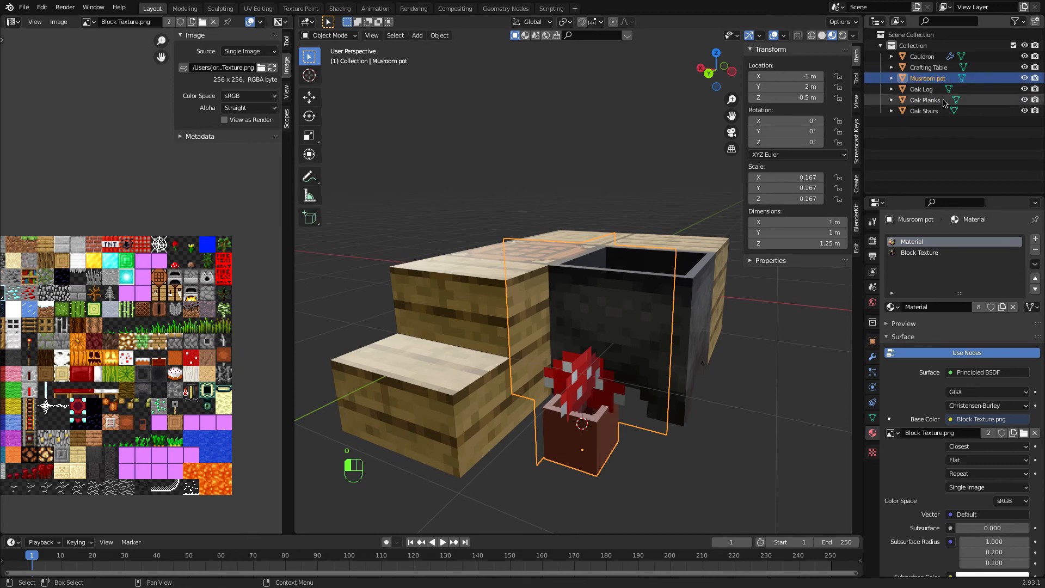
Move all blocks together so the mushroom pot sits at X 1 m, Y -3.1 m, and select the oak log
{"action": "middle_click_drag", "start_coordinate": [634, 367], "coordinate": [638, 348]}
{"action": "scroll", "coordinate": [638, 348], "scroll_direction": "down", "scroll_amount": 4}
{"action": "key", "text": "a"}
{"action": "key", "text": "g"}
{"action": "key", "text": "super+z"}
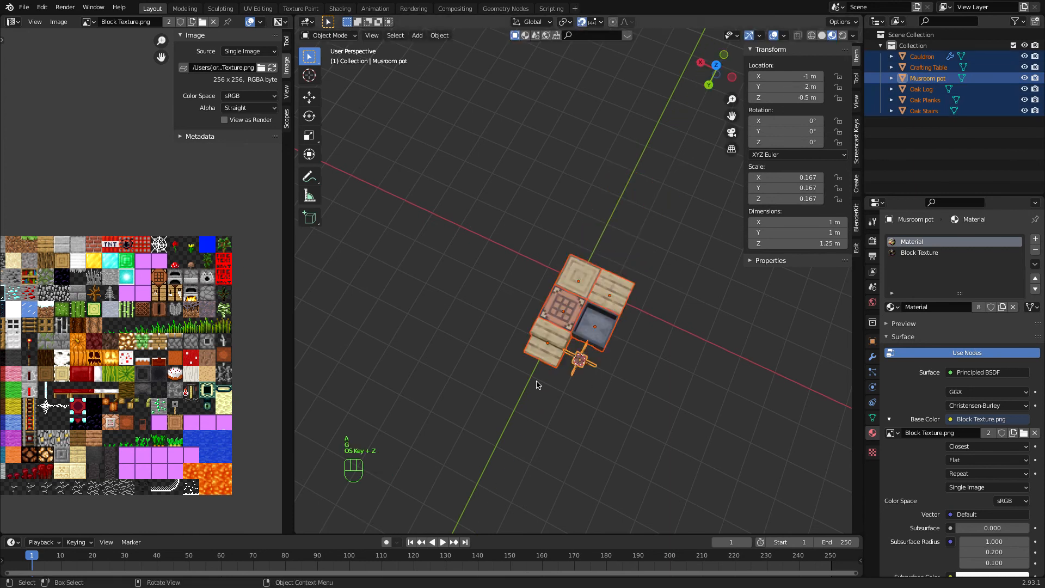
{"action": "key", "text": "g"}
{"action": "left_click", "coordinate": [678, 169]}
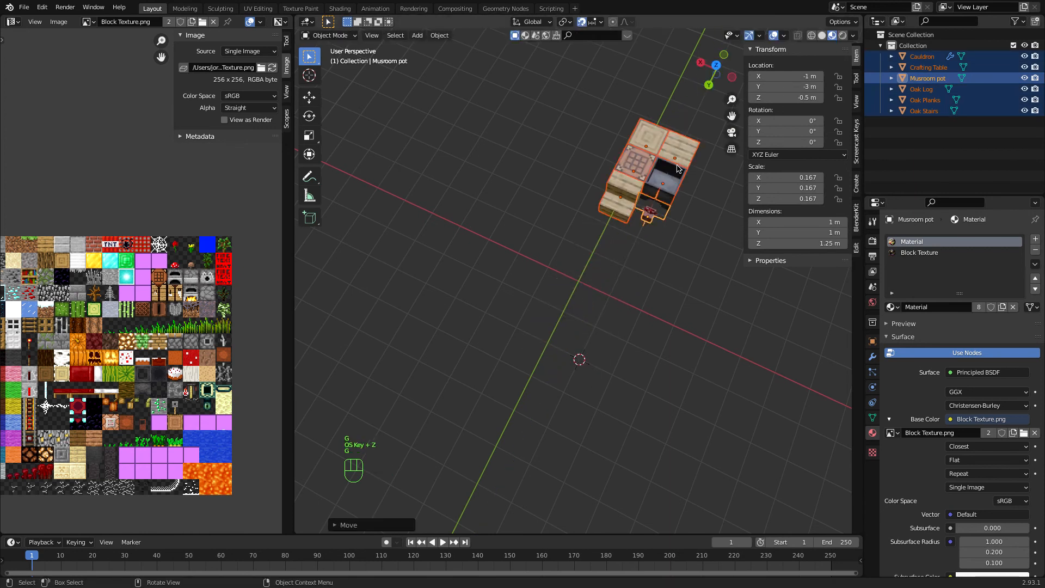
{"action": "left_click", "coordinate": [717, 64]}
{"action": "key", "text": "g"}
{"action": "left_click", "coordinate": [695, 324]}
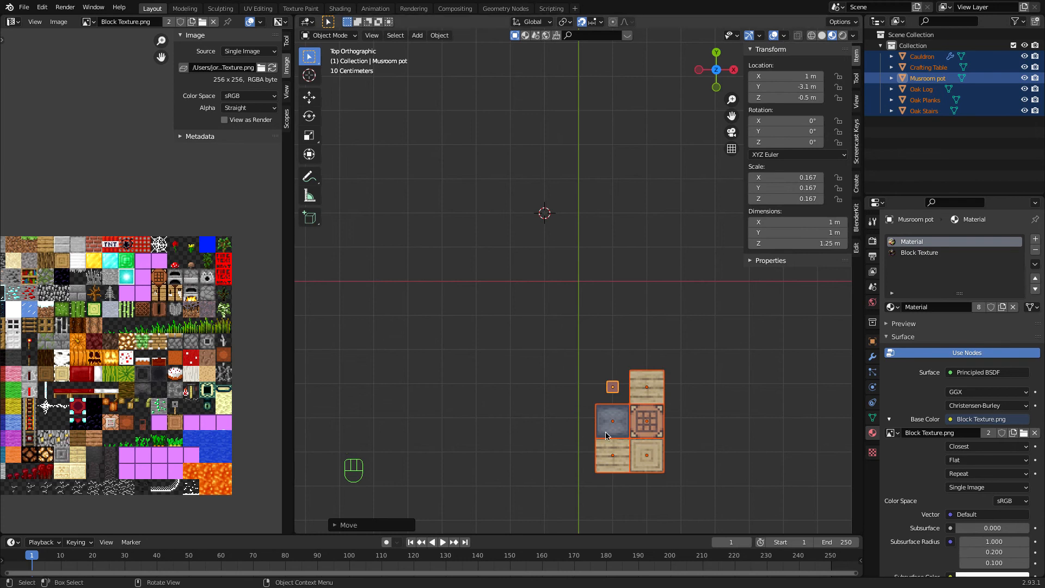
{"action": "left_click", "coordinate": [633, 456]}
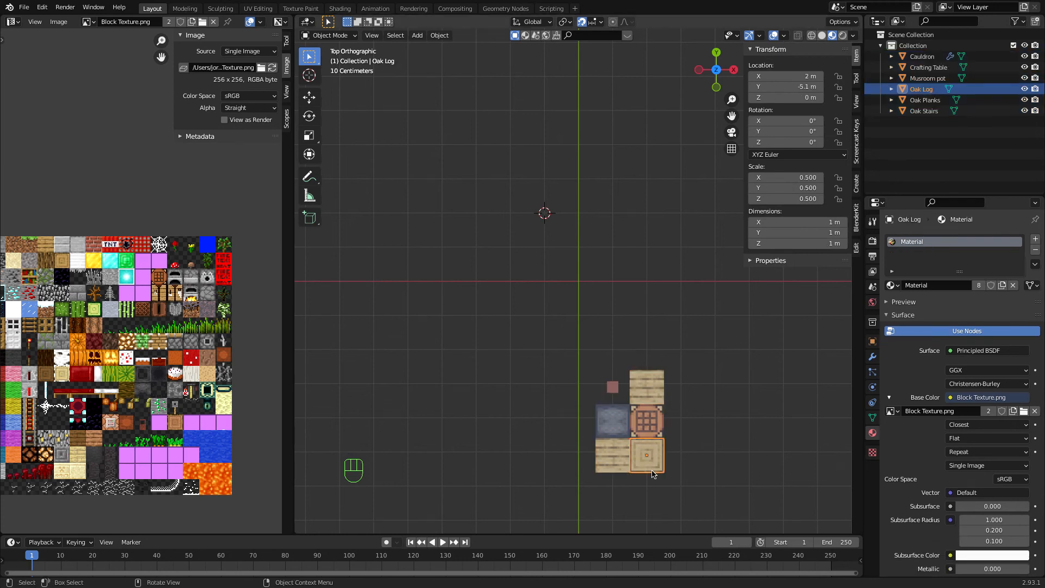
{"action": "key", "text": "g"}
{"action": "left_click", "coordinate": [601, 309]}
{"action": "key", "text": "super+z"}
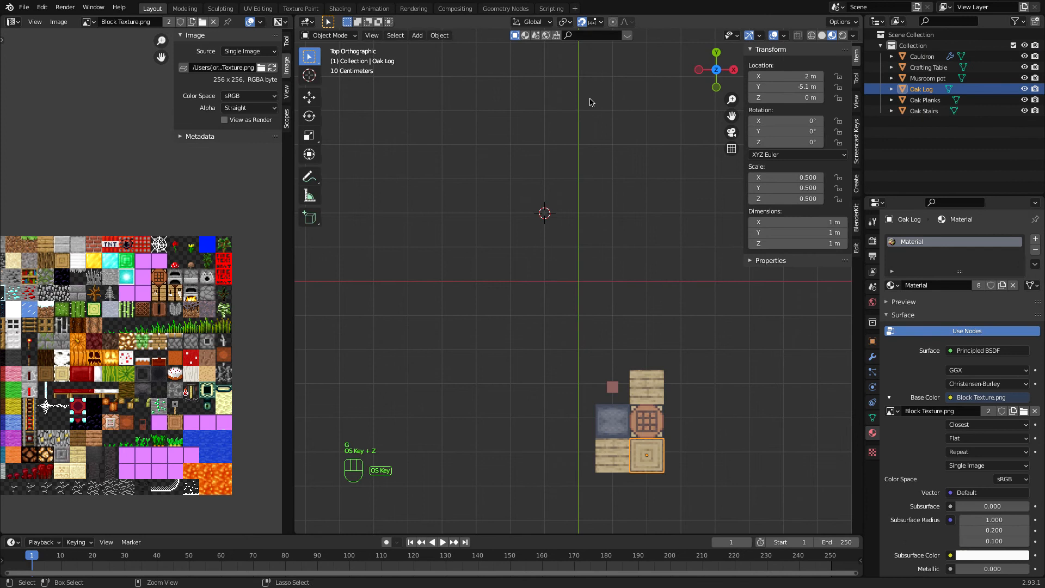
{"action": "scroll", "coordinate": [646, 419], "scroll_direction": "down", "scroll_amount": 3}
{"action": "key", "text": "h"}
{"action": "key", "text": "super+z"}
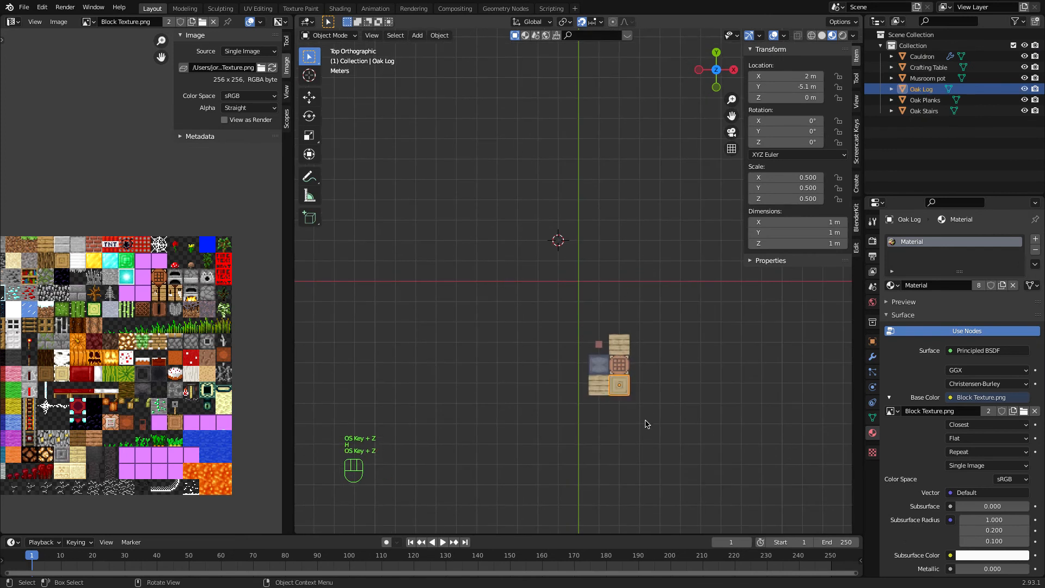
Place the oak log at X 1 m, Y -1.1 m and duplicate it into four corners reaching X -3 m, Y 3.9 m
{"action": "key", "text": "g"}
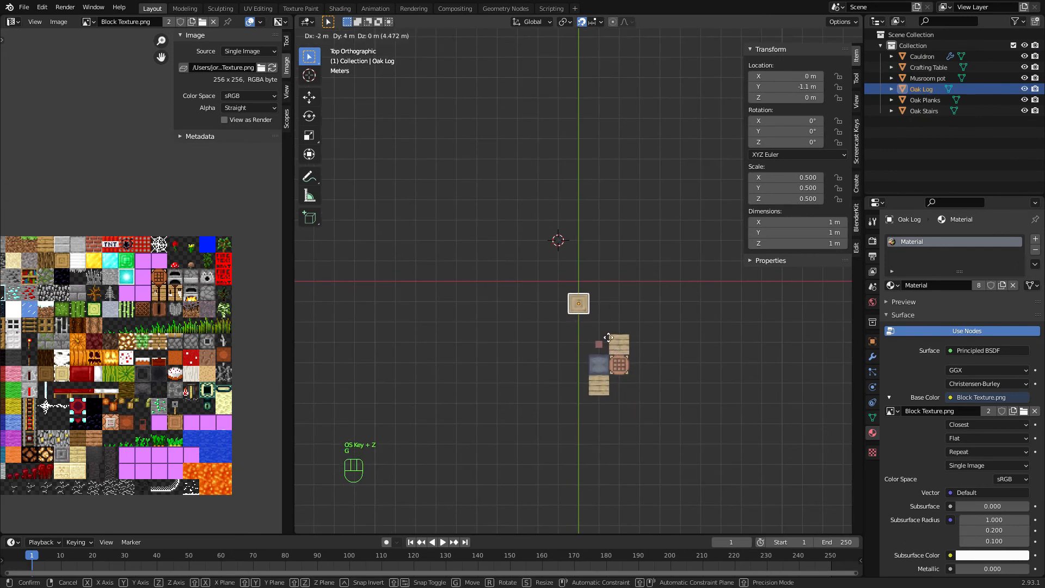
{"action": "left_click", "coordinate": [619, 334]}
{"action": "key", "text": "shift+d"}
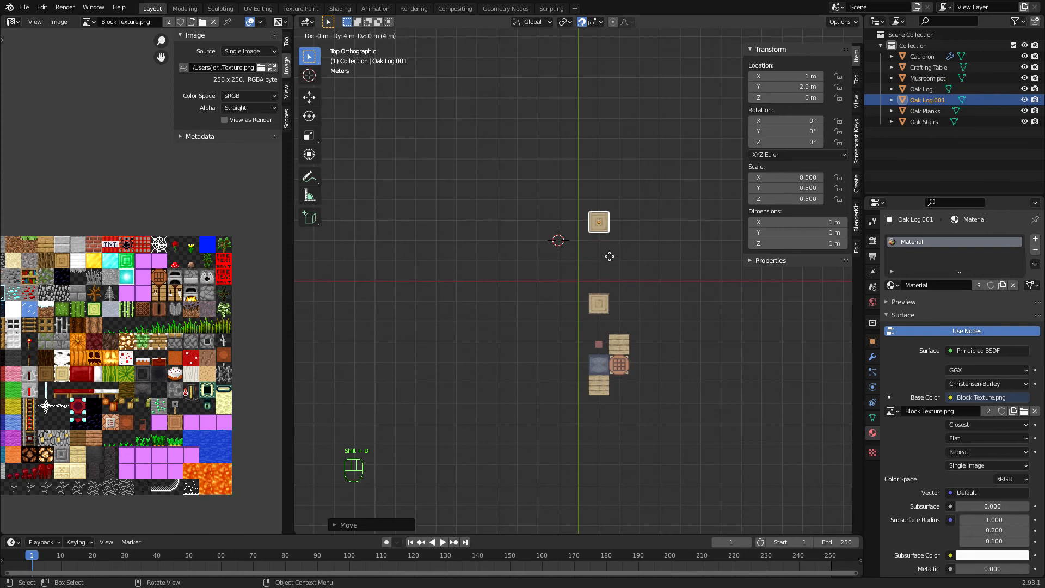
{"action": "left_click", "coordinate": [612, 237]}
{"action": "left_click_drag", "start_coordinate": [591, 191], "coordinate": [611, 318], "text": "shift"}
{"action": "key", "text": "shift+d"}
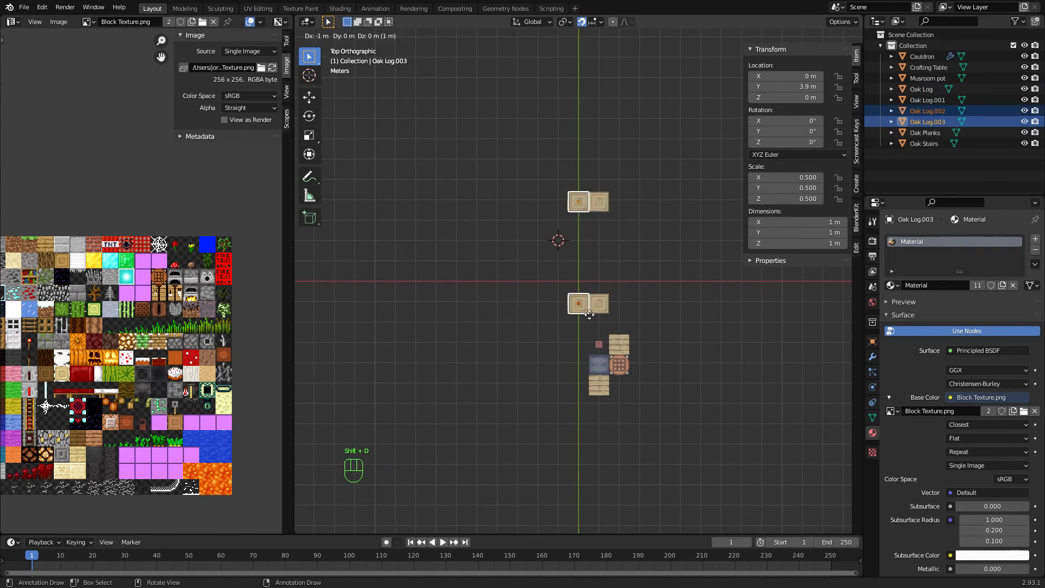
{"action": "left_click", "coordinate": [531, 311]}
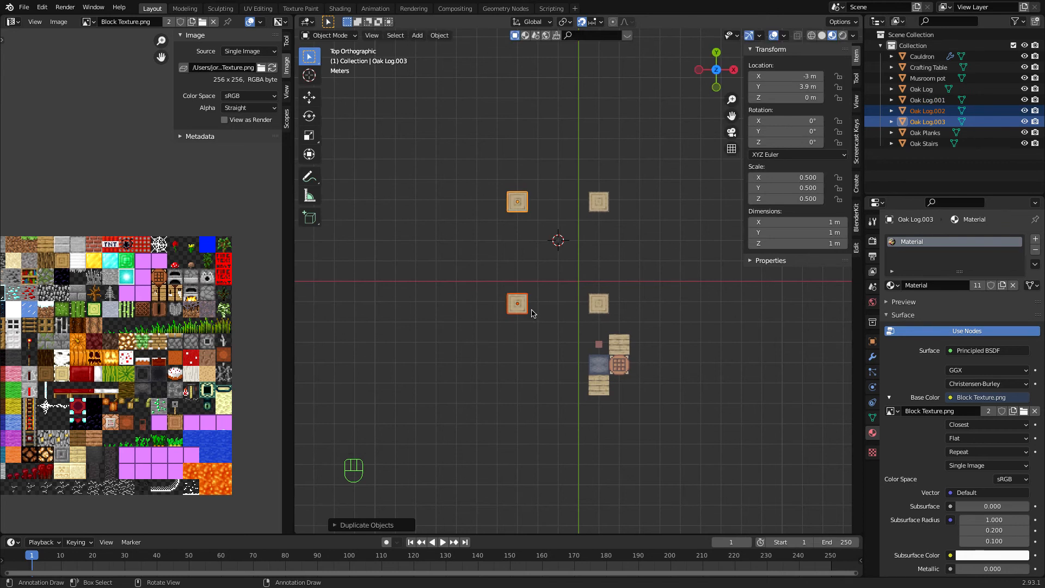
Duplicate the four corner logs upward twice to make posts three blocks tall
{"action": "middle_click_drag", "start_coordinate": [513, 277], "coordinate": [497, 210]}
{"action": "left_click_drag", "start_coordinate": [541, 182], "coordinate": [612, 300]}
{"action": "key", "text": "shift+d"}
{"action": "left_click", "coordinate": [608, 278]}
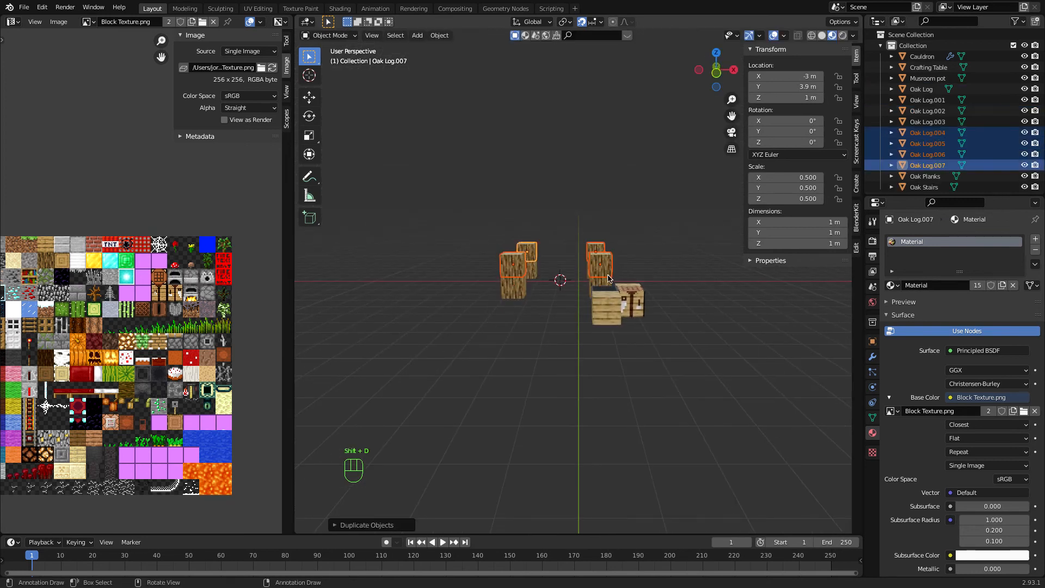
{"action": "key", "text": "shift+d"}
{"action": "left_click", "coordinate": [610, 273]}
Raise the oak planks block to Z 2 m and move it into the row between the two front posts
{"action": "left_click", "coordinate": [611, 310]}
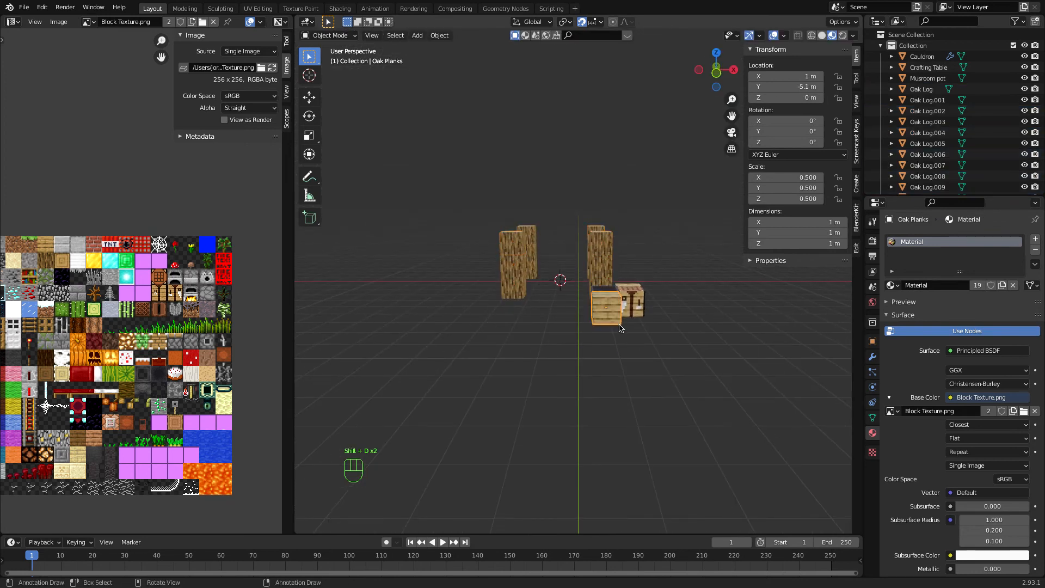
{"action": "middle_click_drag", "start_coordinate": [620, 349], "coordinate": [621, 329]}
{"action": "key", "text": "g"}
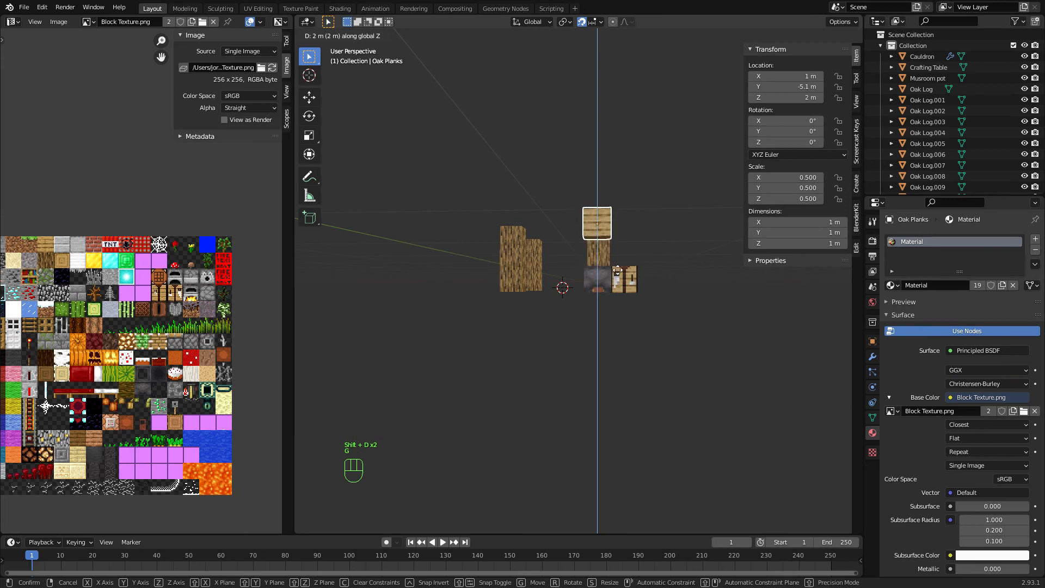
{"action": "left_click", "coordinate": [620, 272]}
{"action": "left_click", "coordinate": [715, 55]}
{"action": "key", "text": "g"}
{"action": "left_click", "coordinate": [615, 223]}
Duplicate the planks block along X to fill the three-block gap between the front posts
{"action": "key", "text": "shift+d"}
{"action": "left_click", "coordinate": [599, 293]}
{"action": "key", "text": "shift+d"}
{"action": "left_click", "coordinate": [613, 291]}
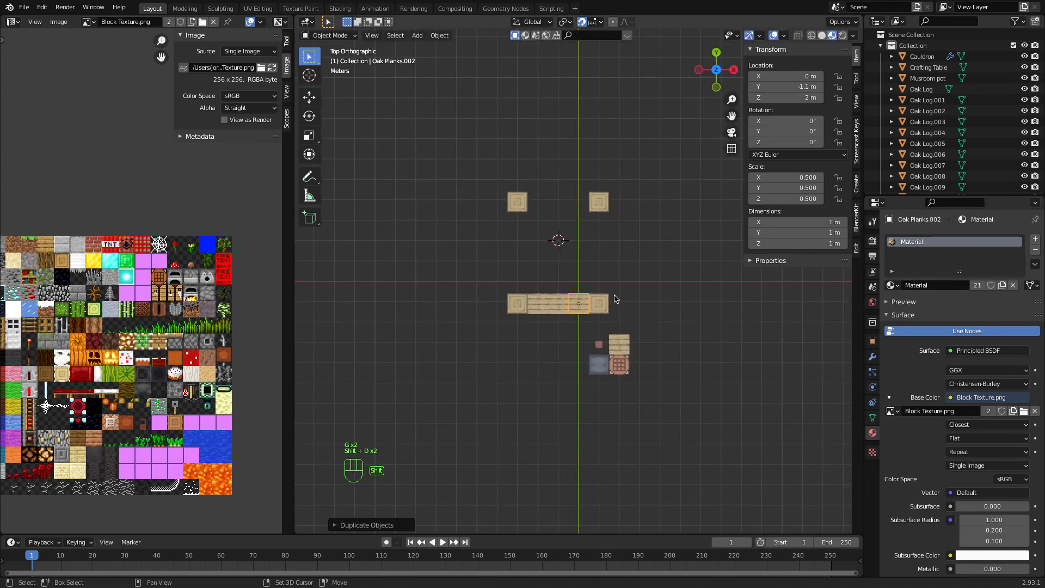
Duplicate planks into a four-block column between the front and back posts at X 1 m
{"action": "key", "text": "shift+d"}
{"action": "left_click", "coordinate": [630, 271]}
{"action": "key", "text": "shift+d"}
{"action": "left_click", "coordinate": [605, 271]}
{"action": "key", "text": "shift+d"}
{"action": "left_click", "coordinate": [605, 230]}
Duplicate the four-plank column repeatedly along X until the floor reaches X -3 m
{"action": "left_click_drag", "start_coordinate": [618, 228], "coordinate": [591, 294]}
{"action": "key", "text": "shift+d"}
{"action": "left_click", "coordinate": [590, 286]}
{"action": "key", "text": "shift+d"}
{"action": "left_click", "coordinate": [570, 264]}
{"action": "key", "text": "shift+d"}
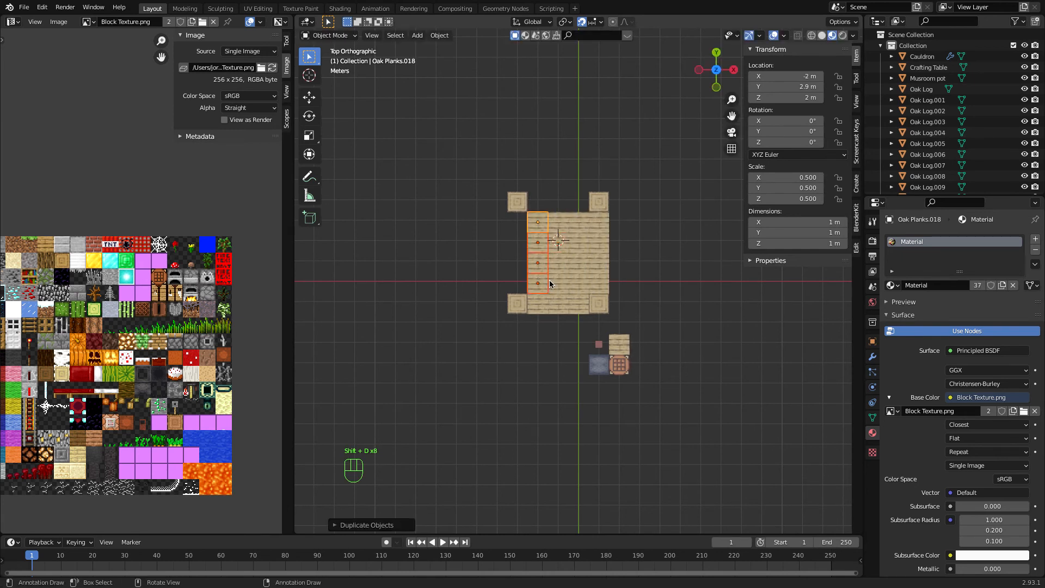
{"action": "left_click", "coordinate": [548, 244]}
{"action": "key", "text": "shift+d"}
{"action": "left_click", "coordinate": [526, 223]}
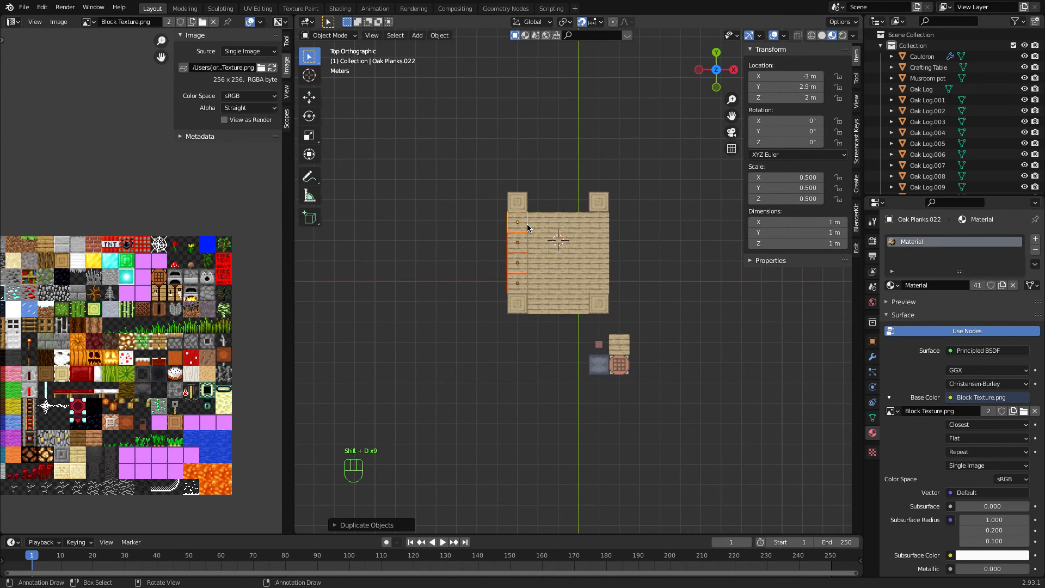
Duplicate the three middle planks 1 m along Y to fill the gap between the back posts
{"action": "left_click_drag", "start_coordinate": [527, 210], "coordinate": [588, 228]}
{"action": "key", "text": "shift+d"}
{"action": "left_click", "coordinate": [588, 207]}
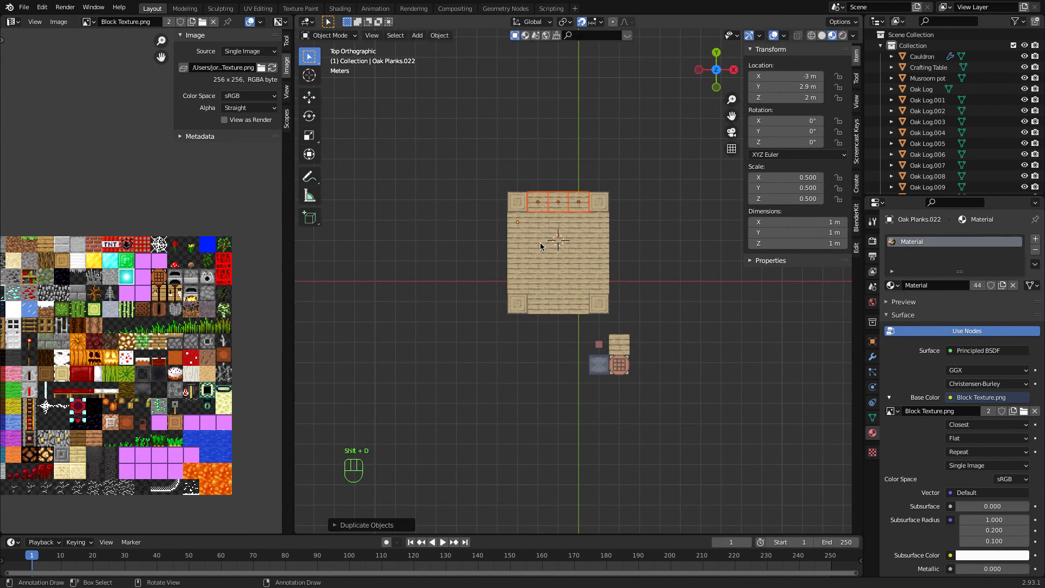
Duplicate a five-plank row to Y -2.1 m in front of the posts and add a centred three-plank row ahead of it
{"action": "left_click_drag", "start_coordinate": [514, 219], "coordinate": [643, 220]}
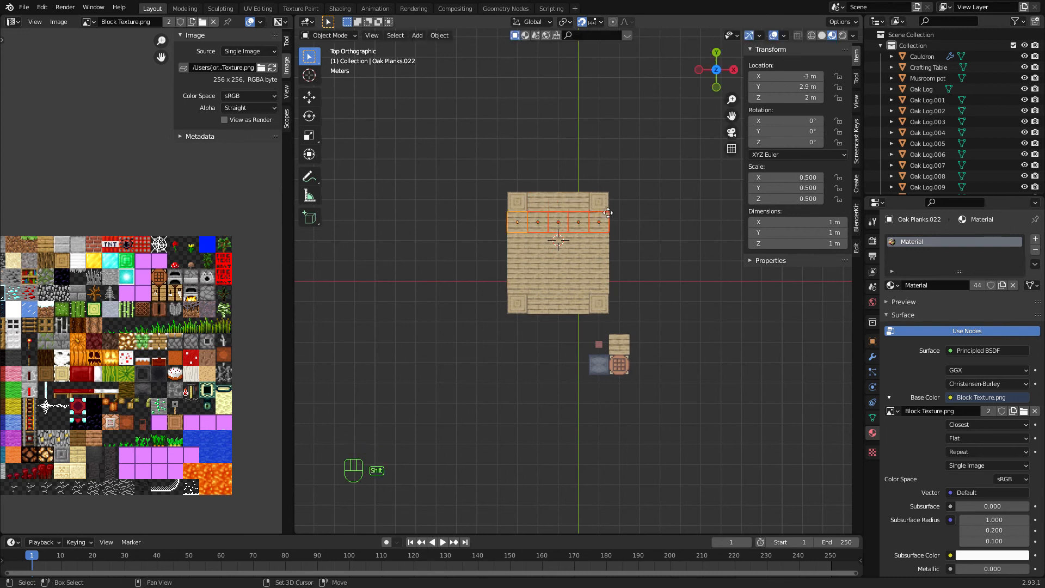
{"action": "key", "text": "shift+d"}
{"action": "left_click", "coordinate": [604, 317]}
{"action": "left_click_drag", "start_coordinate": [539, 299], "coordinate": [582, 305]}
{"action": "key", "text": "shift+d"}
{"action": "left_click", "coordinate": [581, 345]}
Move the mushroom pot, stairs, cauldron and crafting table away from the floor by 1 m in X and -2 m in Y
{"action": "left_click_drag", "start_coordinate": [596, 348], "coordinate": [647, 379]}
{"action": "key", "text": "g"}
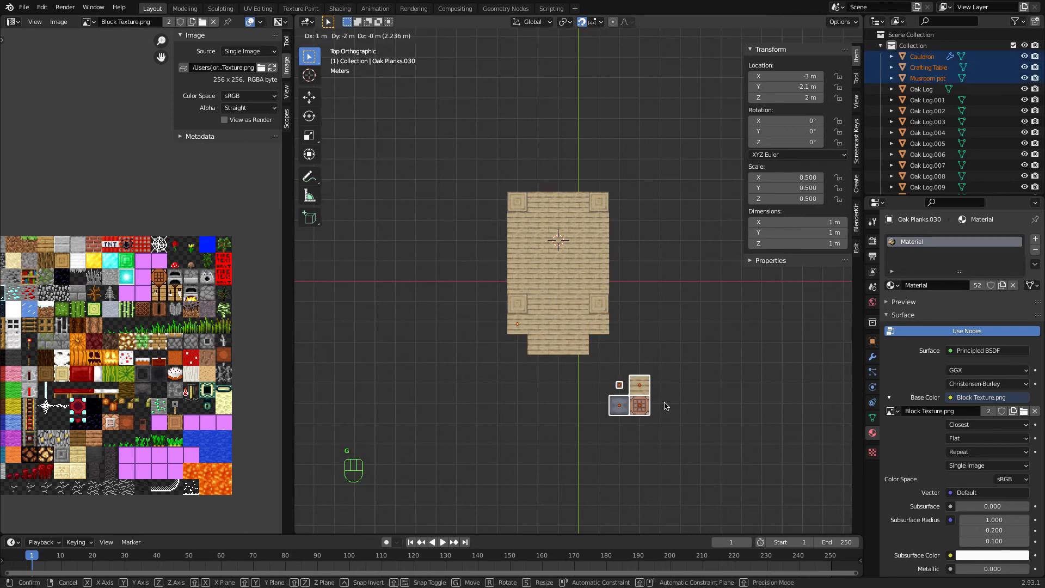
{"action": "left_click", "coordinate": [666, 406]}
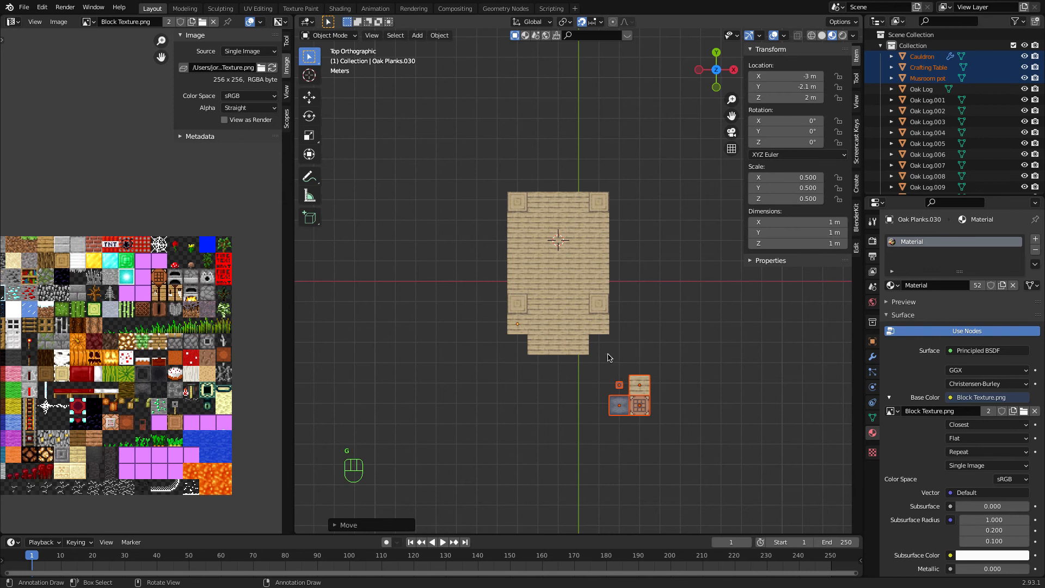
Duplicate the top log of each of the four corner posts one block upward
{"action": "left_click", "coordinate": [594, 195]}
{"action": "middle_click_drag", "start_coordinate": [593, 196], "coordinate": [512, 176]}
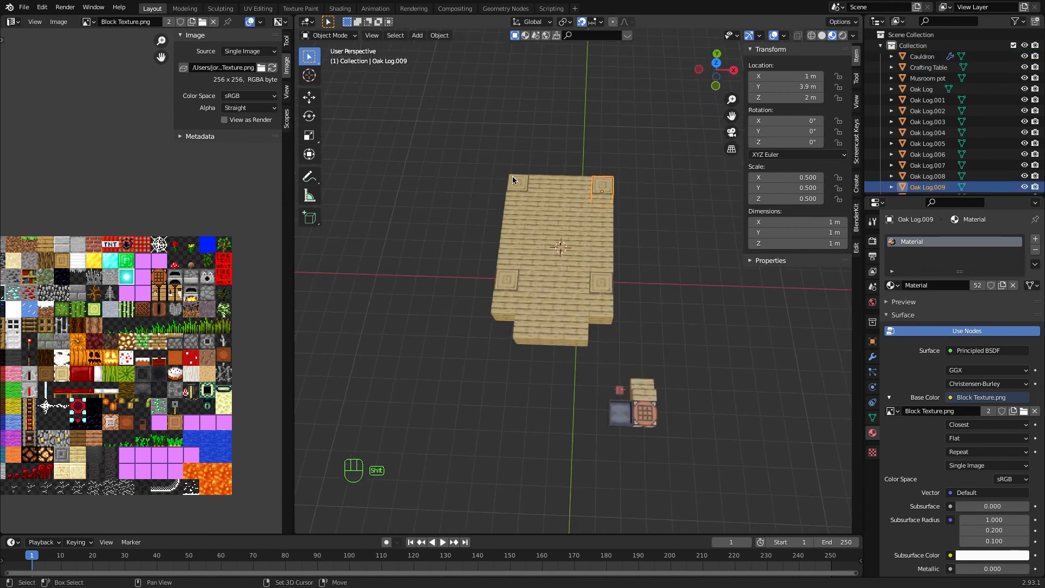
{"action": "left_click", "coordinate": [513, 177], "text": "shift"}
{"action": "left_click", "coordinate": [508, 281], "text": "shift"}
{"action": "left_click", "coordinate": [612, 287], "text": "shift"}
{"action": "middle_click_drag", "start_coordinate": [616, 288], "coordinate": [618, 303]}
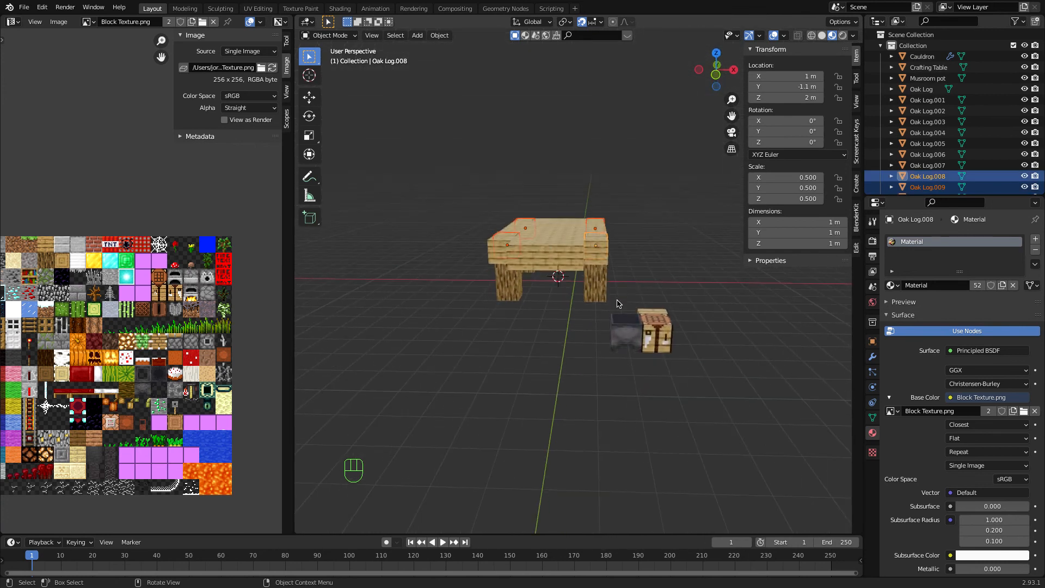
{"action": "key", "text": "shift+d"}
{"action": "left_click", "coordinate": [641, 179]}
Duplicate the three planks between the back posts up to Z 3 m to start the back wall
{"action": "middle_click_drag", "start_coordinate": [642, 180], "coordinate": [546, 264]}
{"action": "left_click", "coordinate": [536, 194]}
{"action": "left_click", "coordinate": [579, 195], "text": "shift"}
{"action": "key", "text": "shift+d"}
{"action": "left_click", "coordinate": [582, 291]}
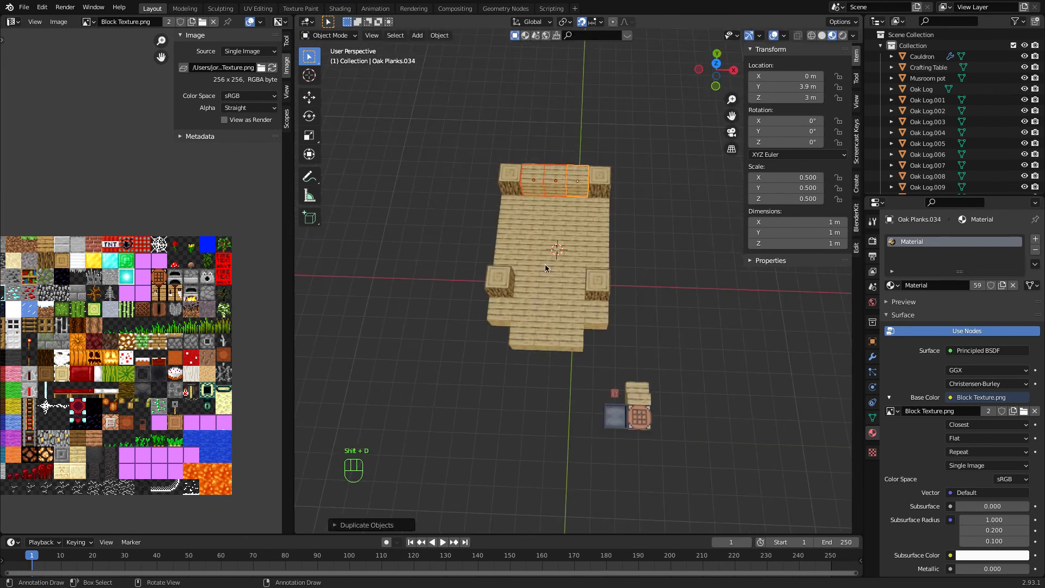
Duplicate the edge planks along both long sides one block upward to start the side walls
{"action": "left_click", "coordinate": [510, 206]}
{"action": "left_click", "coordinate": [512, 244], "text": "shift"}
{"action": "left_click", "coordinate": [514, 231], "text": "shift"}
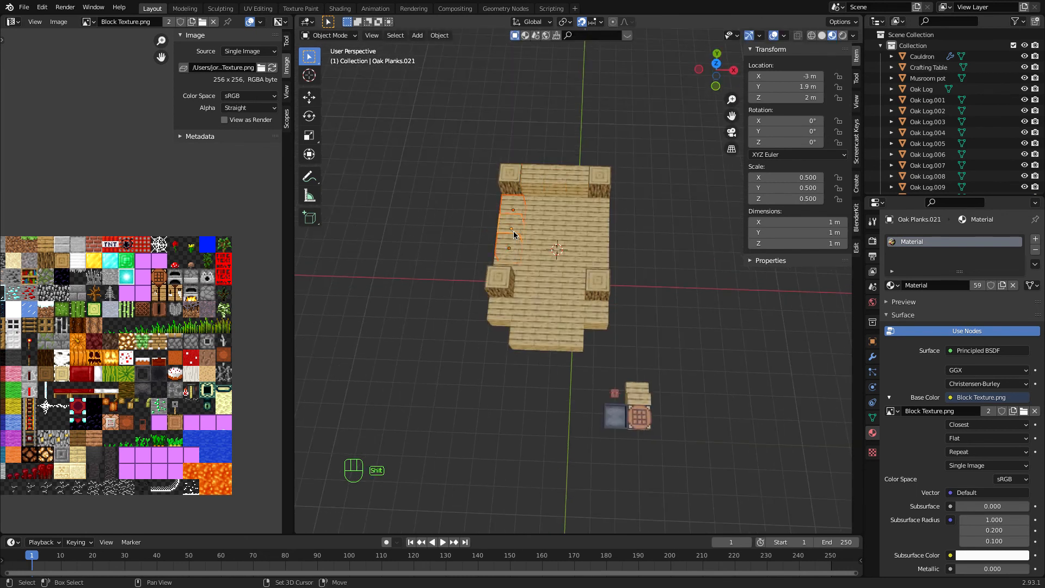
{"action": "left_click", "coordinate": [507, 262], "text": "shift"}
{"action": "middle_click_drag", "start_coordinate": [506, 261], "coordinate": [654, 250]}
{"action": "left_click", "coordinate": [621, 225], "text": "shift"}
{"action": "left_click", "coordinate": [598, 266], "text": "shift"}
{"action": "middle_click_drag", "start_coordinate": [612, 289], "coordinate": [563, 279]}
{"action": "key", "text": "shift+d"}
{"action": "left_click", "coordinate": [671, 295]}
Duplicate two planks between the front posts one block upward along Z, leaving a doorway gap
{"action": "left_click", "coordinate": [562, 286]}
{"action": "key", "text": "shift+d"}
{"action": "key", "text": "z"}
{"action": "left_click", "coordinate": [597, 297]}
Move the crafting table inside the hut against the back wall at X -1 m, Y 2.9 m, Z 3 m
{"action": "left_click", "coordinate": [627, 376]}
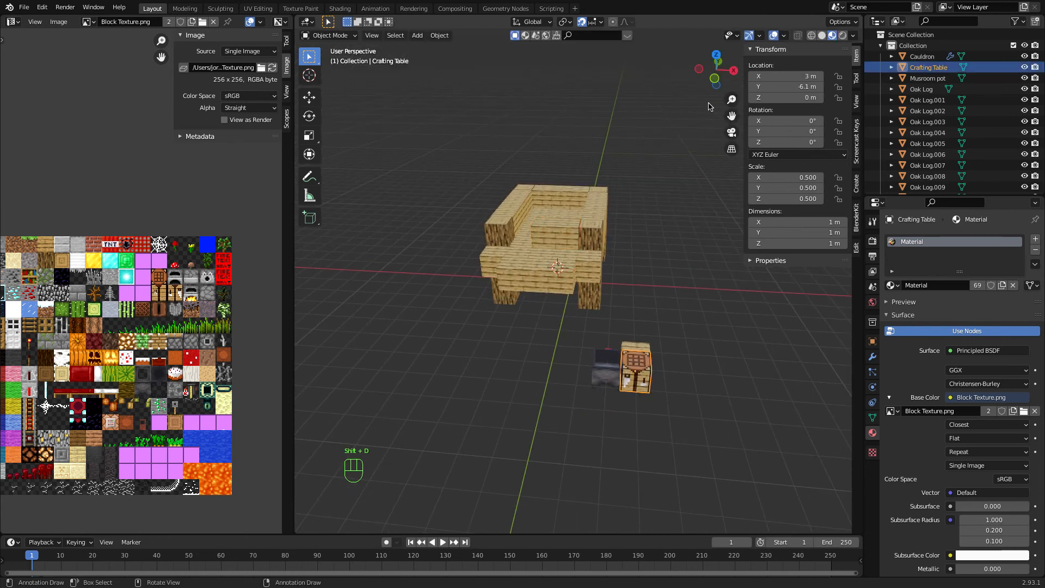
{"action": "left_click", "coordinate": [717, 55]}
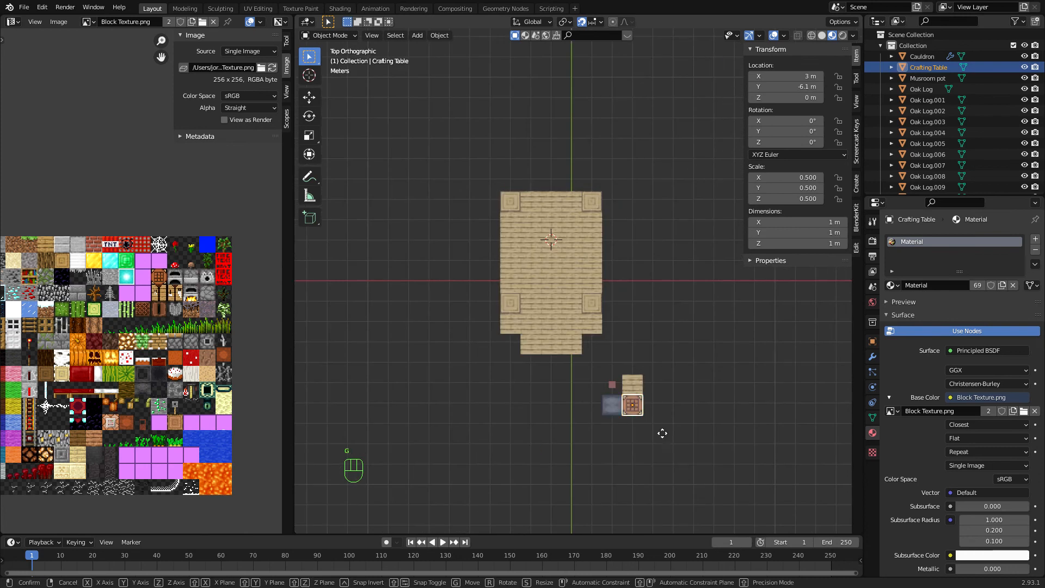
{"action": "key", "text": "g"}
{"action": "left_click", "coordinate": [577, 252]}
{"action": "middle_click_drag", "start_coordinate": [577, 253], "coordinate": [577, 228]}
{"action": "key", "text": "g"}
{"action": "key", "text": "z"}
{"action": "left_click", "coordinate": [579, 198]}
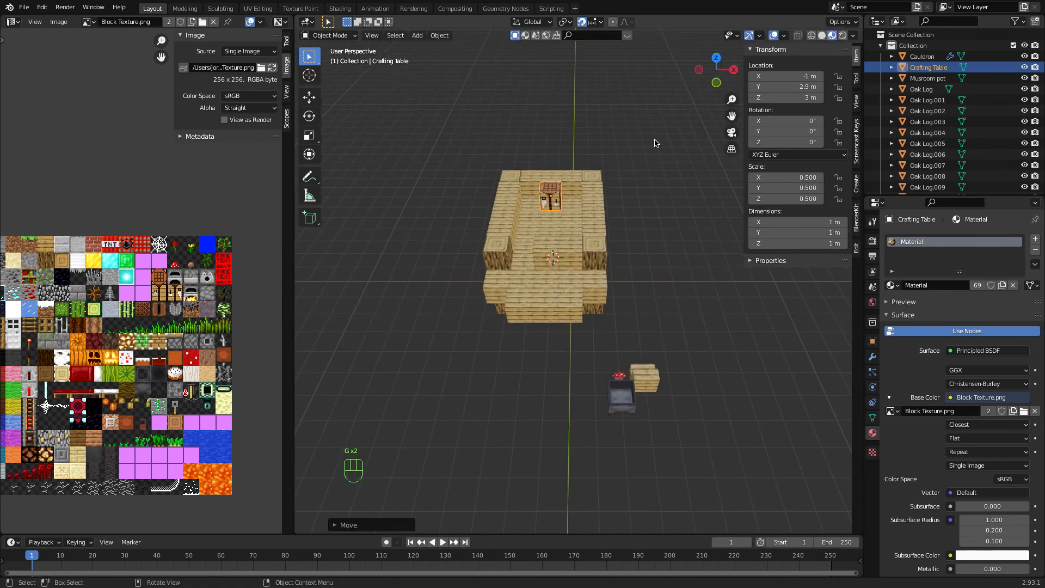
Move the cauldron beside the crafting table at X -2 m, Y 2.9 m, Z 3 m
{"action": "left_click", "coordinate": [716, 58]}
{"action": "left_click", "coordinate": [609, 415]}
{"action": "key", "text": "g"}
{"action": "left_click", "coordinate": [528, 233]}
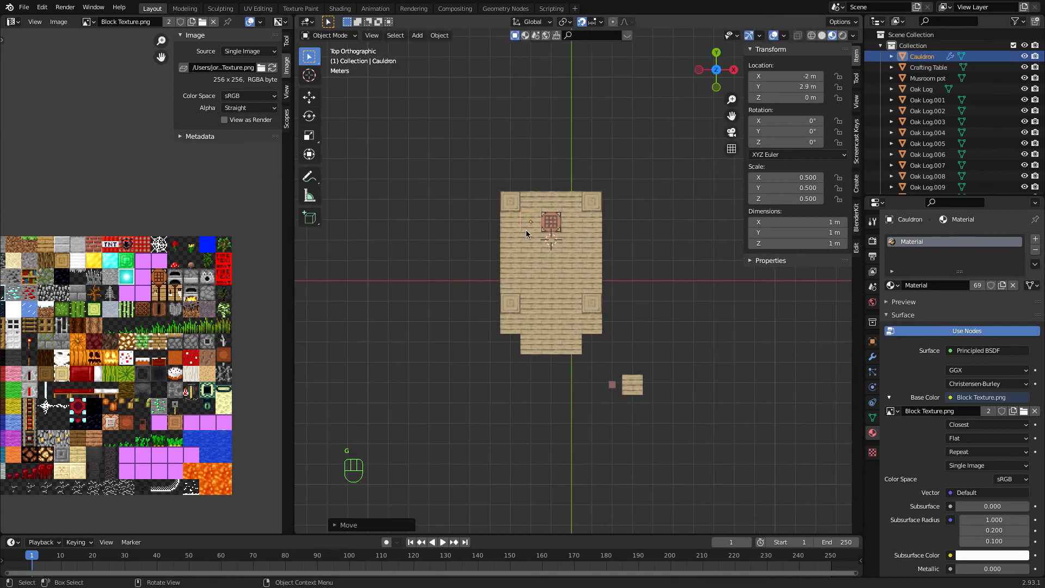
{"action": "middle_click_drag", "start_coordinate": [642, 319], "coordinate": [638, 309]}
{"action": "key", "text": "g"}
{"action": "key", "text": "z"}
{"action": "left_click", "coordinate": [636, 262]}
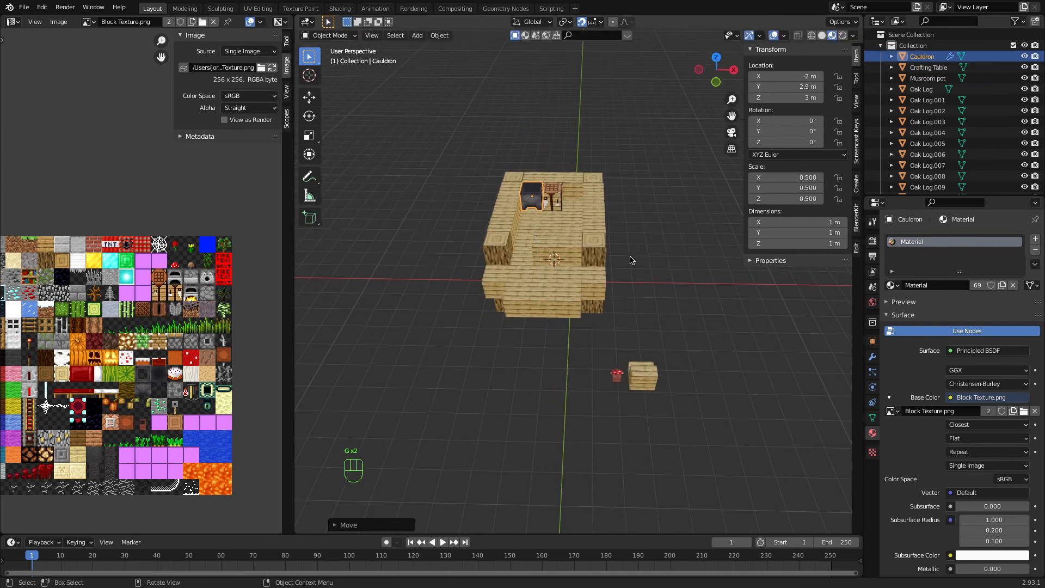
Duplicate the top logs of all four corner posts one block upward to Z 4 m
{"action": "left_click", "coordinate": [715, 57]}
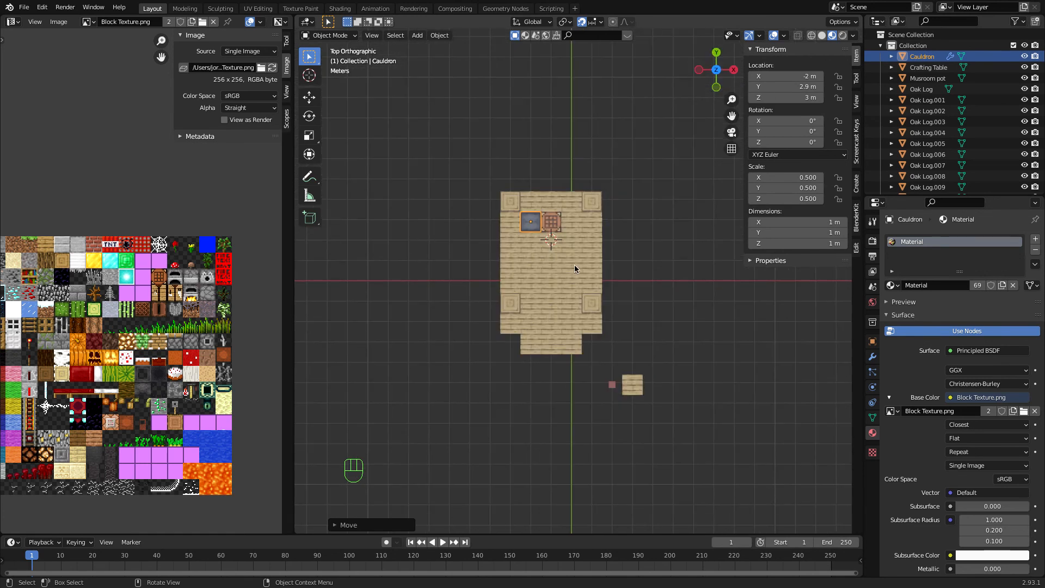
{"action": "left_click", "coordinate": [590, 196]}
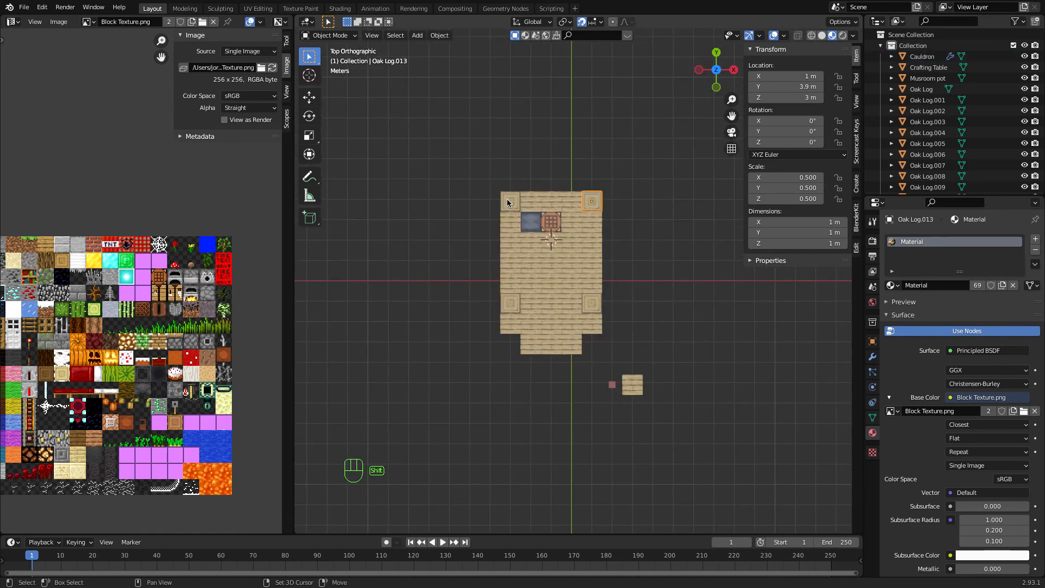
{"action": "left_click", "coordinate": [587, 300], "text": "shift"}
{"action": "middle_click_drag", "start_coordinate": [593, 325], "coordinate": [578, 301]}
{"action": "key", "text": "shift+d"}
{"action": "left_click", "coordinate": [588, 295]}
{"action": "key", "text": "g"}
{"action": "key", "text": "z"}
{"action": "left_click", "coordinate": [588, 294]}
{"action": "key", "text": "g"}
{"action": "key", "text": "y"}
{"action": "left_click", "coordinate": [572, 299]}
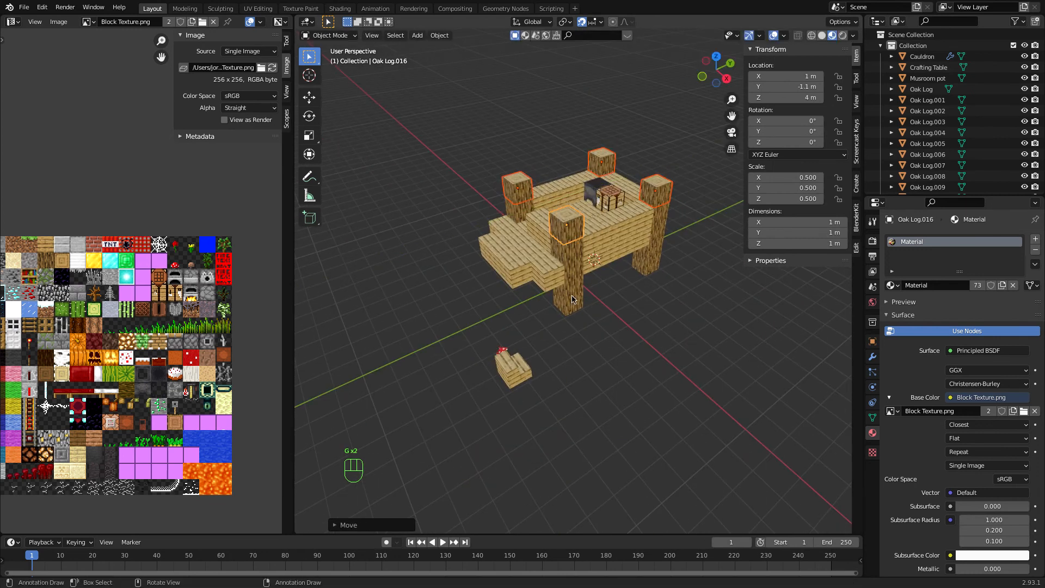
Duplicate the wall planks beside the corner posts one block upward to Z 4 m and delete the extra log above the rear corner post
{"action": "middle_click_drag", "start_coordinate": [601, 159], "coordinate": [596, 165]}
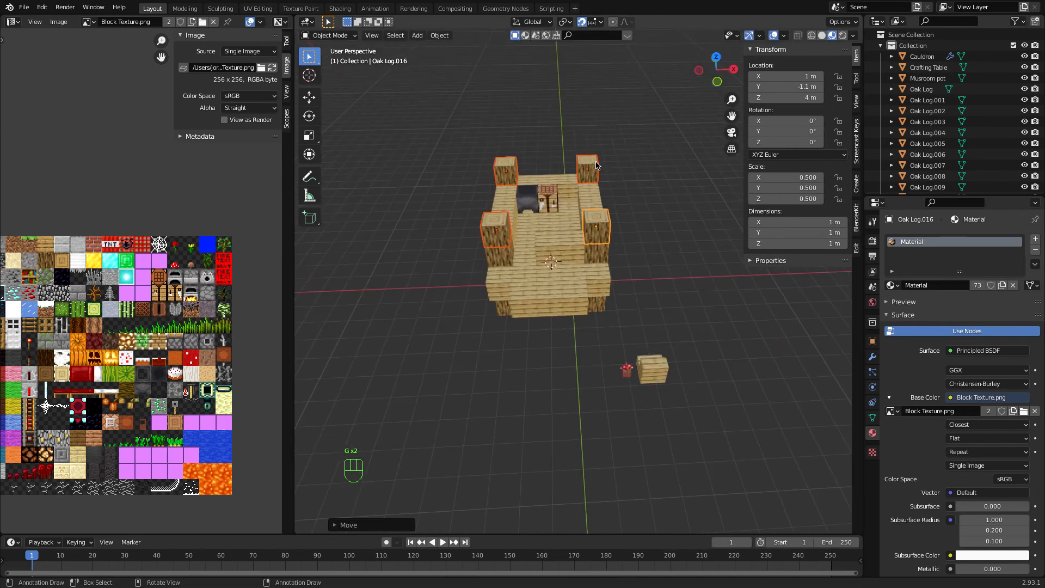
{"action": "left_click", "coordinate": [502, 192]}
{"action": "left_click", "coordinate": [509, 171], "text": "shift"}
{"action": "middle_click_drag", "start_coordinate": [510, 170], "coordinate": [524, 188]}
{"action": "left_click", "coordinate": [567, 172], "text": "shift"}
{"action": "left_click", "coordinate": [590, 191], "text": "shift"}
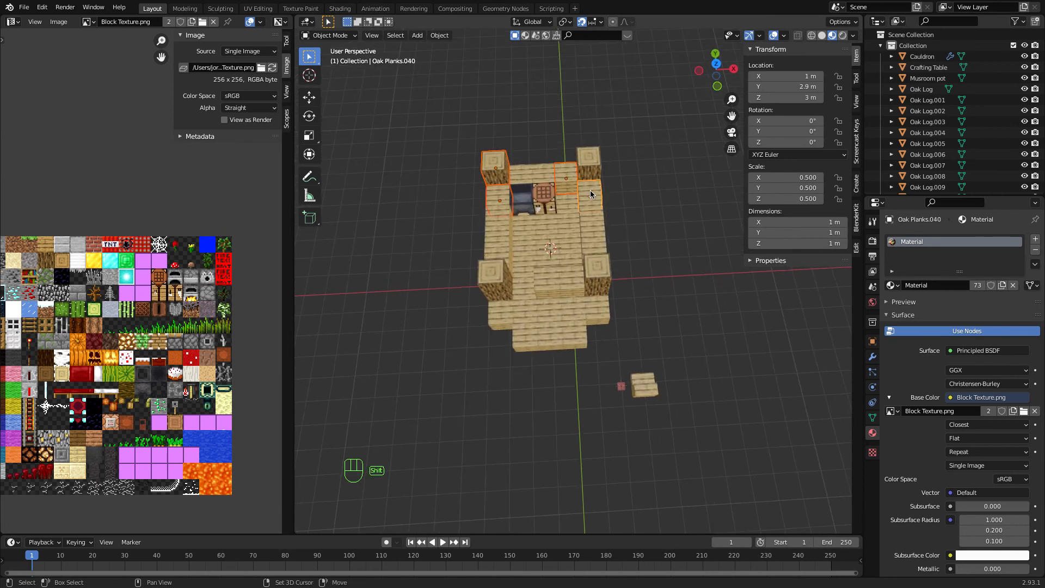
{"action": "left_click", "coordinate": [595, 275], "text": "shift"}
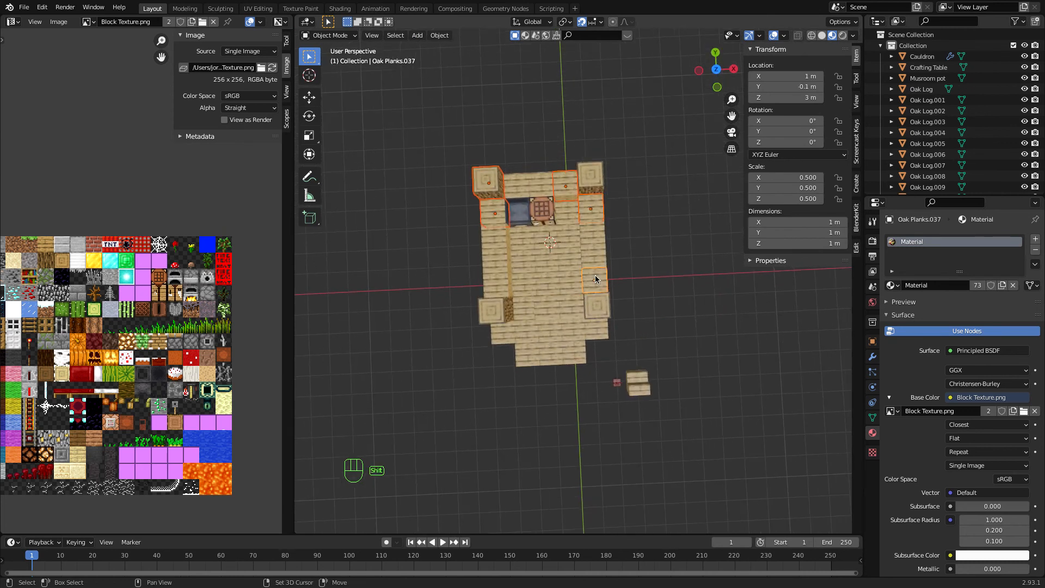
{"action": "middle_click_drag", "start_coordinate": [596, 275], "coordinate": [568, 216]}
{"action": "left_click", "coordinate": [497, 249], "text": "shift"}
{"action": "key", "text": "super+z"}
{"action": "key", "text": "shift+d"}
{"action": "key", "text": "z"}
{"action": "left_click", "coordinate": [634, 284]}
{"action": "middle_click_drag", "start_coordinate": [633, 283], "coordinate": [624, 162]}
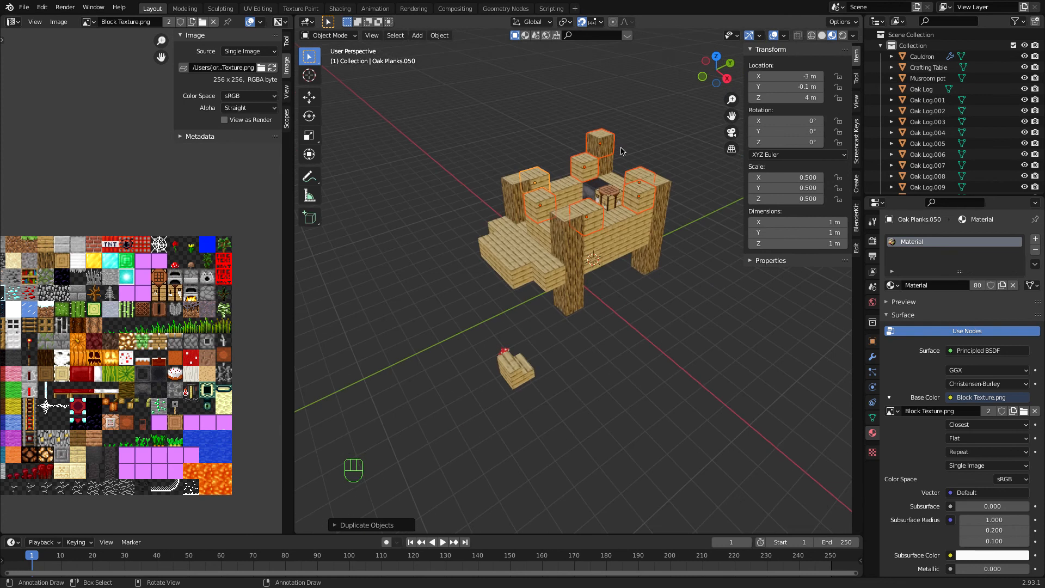
{"action": "key", "text": "x"}
{"action": "left_click", "coordinate": [598, 143]}
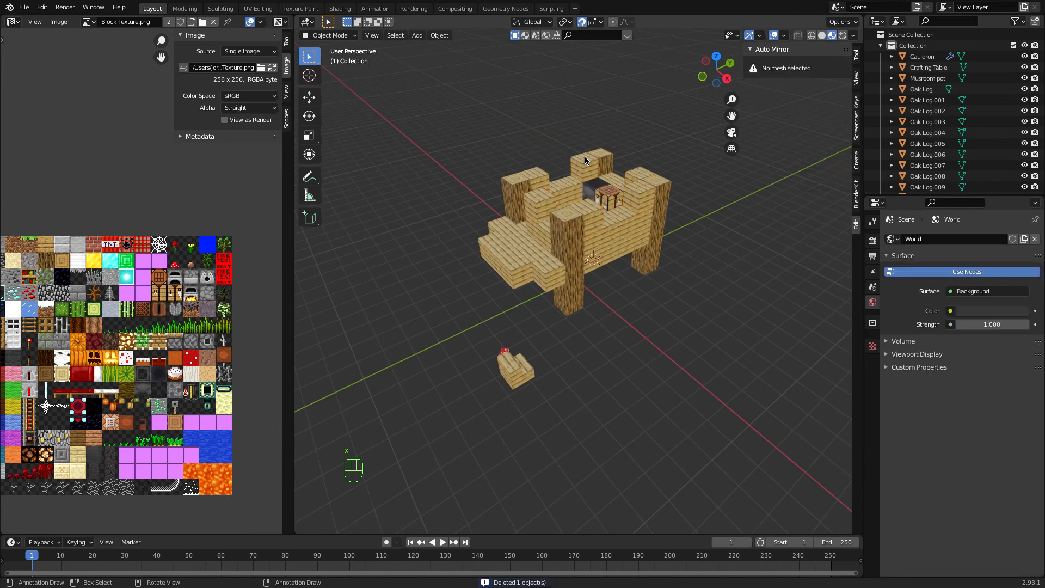
Duplicate planks block by block at Z 5 m above the walls to build the flat roof layer
{"action": "middle_click_drag", "start_coordinate": [585, 160], "coordinate": [612, 146]}
{"action": "left_click", "coordinate": [590, 164]}
{"action": "key", "text": "shift+d"}
{"action": "left_click", "coordinate": [640, 183]}
{"action": "key", "text": "shift+d"}
{"action": "left_click", "coordinate": [621, 184]}
{"action": "key", "text": "shift+d"}
{"action": "left_click", "coordinate": [611, 188]}
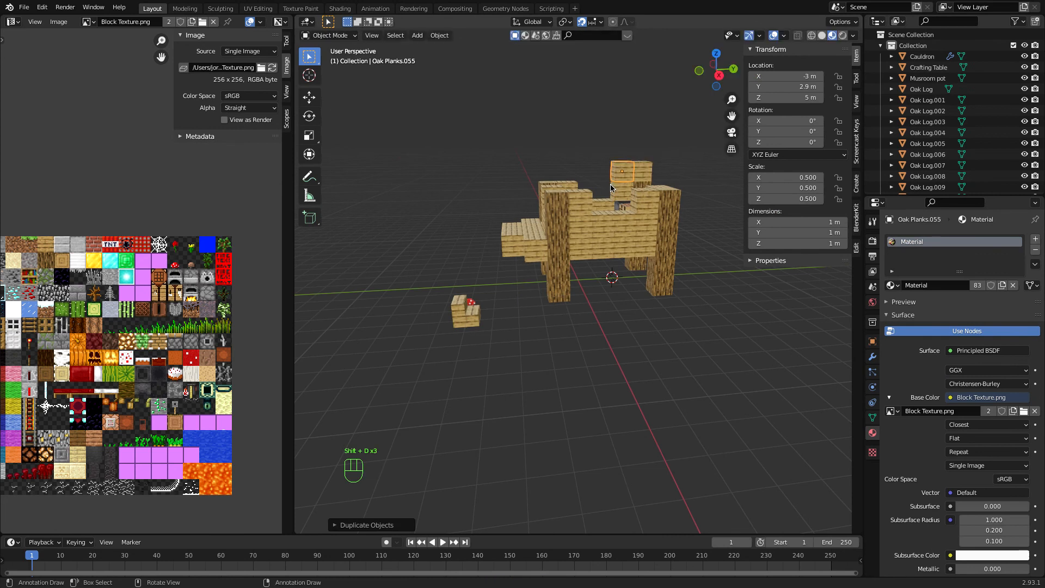
{"action": "key", "text": "g"}
{"action": "left_click", "coordinate": [593, 188]}
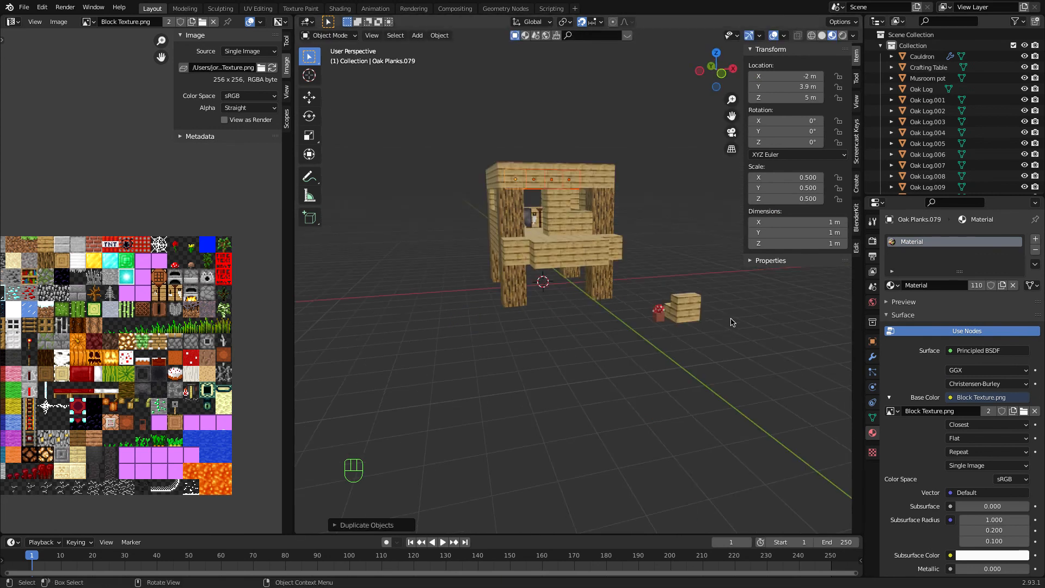
Rotate the oak stairs block 180° about the Z axis
{"action": "left_click", "coordinate": [684, 304]}
{"action": "middle_click_drag", "start_coordinate": [685, 304], "coordinate": [684, 304]}
{"action": "type", "text": "rz"}
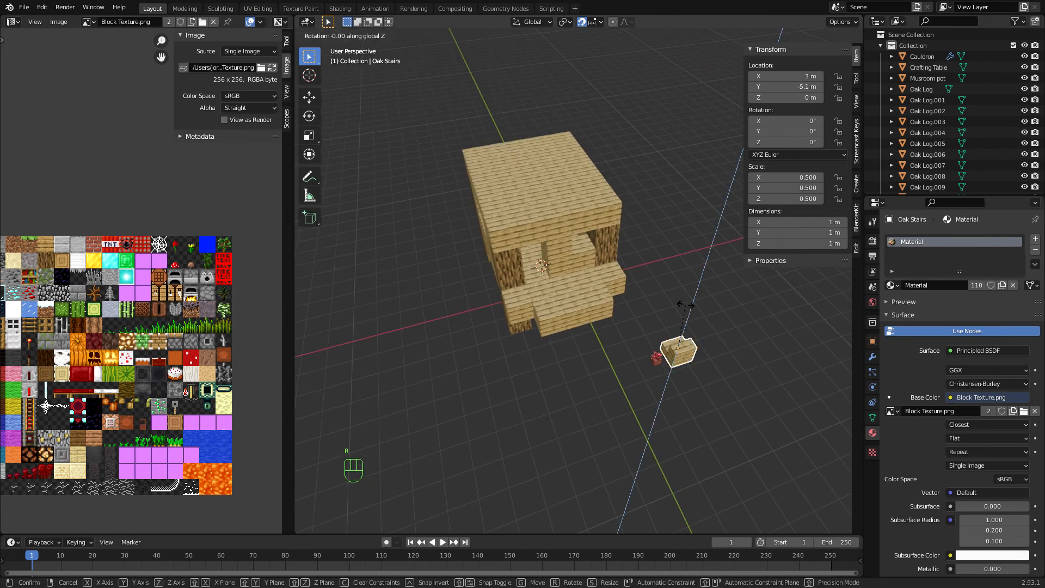
{"action": "type", "text": "1-8"}
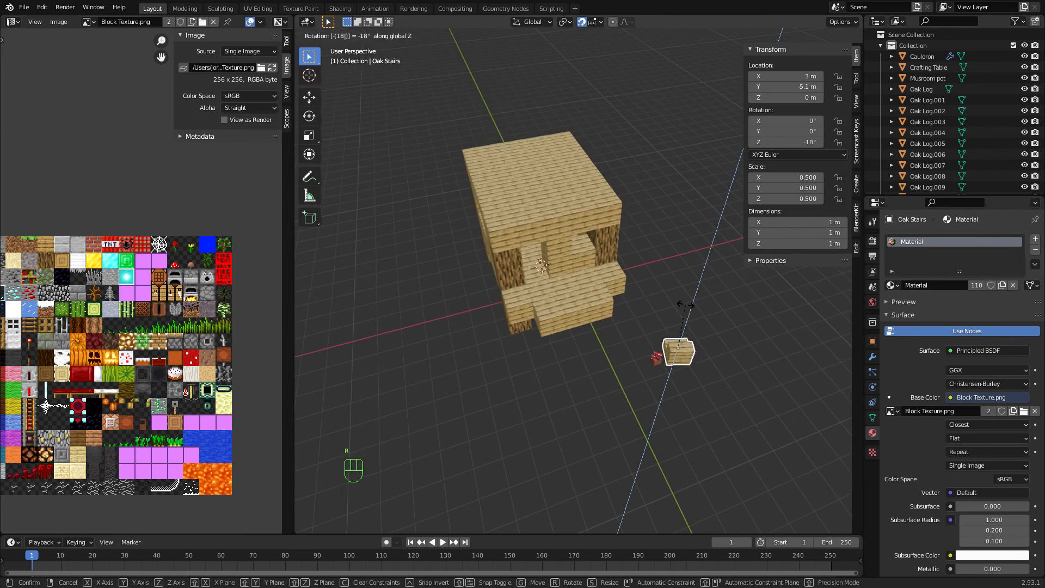
{"action": "key", "text": "BackSpace"}
{"action": "type", "text": "0"}
{"action": "left_click", "coordinate": [686, 304]}
{"action": "middle_click_drag", "start_coordinate": [686, 305], "coordinate": [697, 355]}
{"action": "key", "text": "super+z"}
{"action": "type", "text": "rz180"}
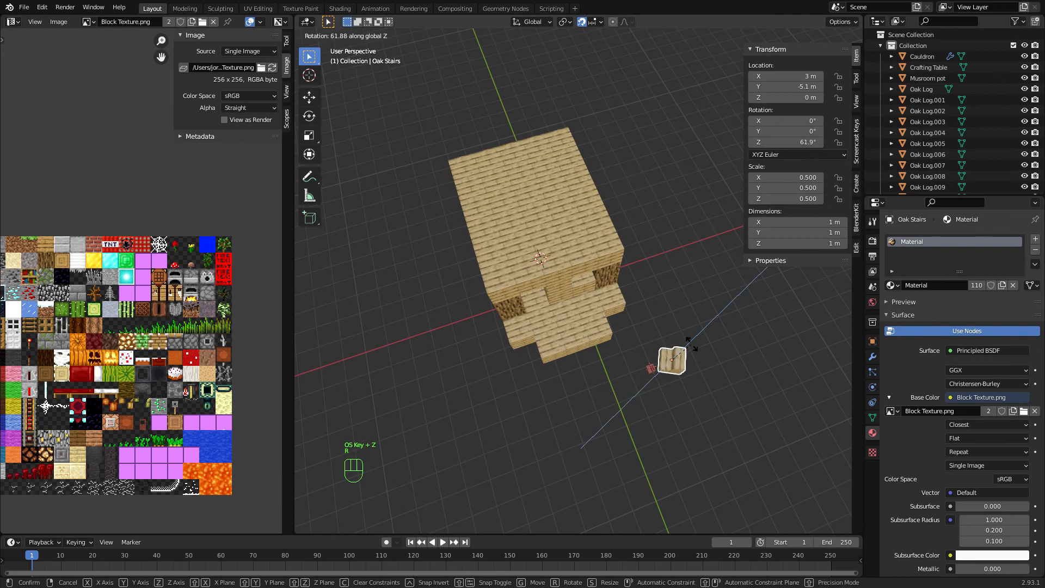
{"action": "left_click", "coordinate": [692, 347]}
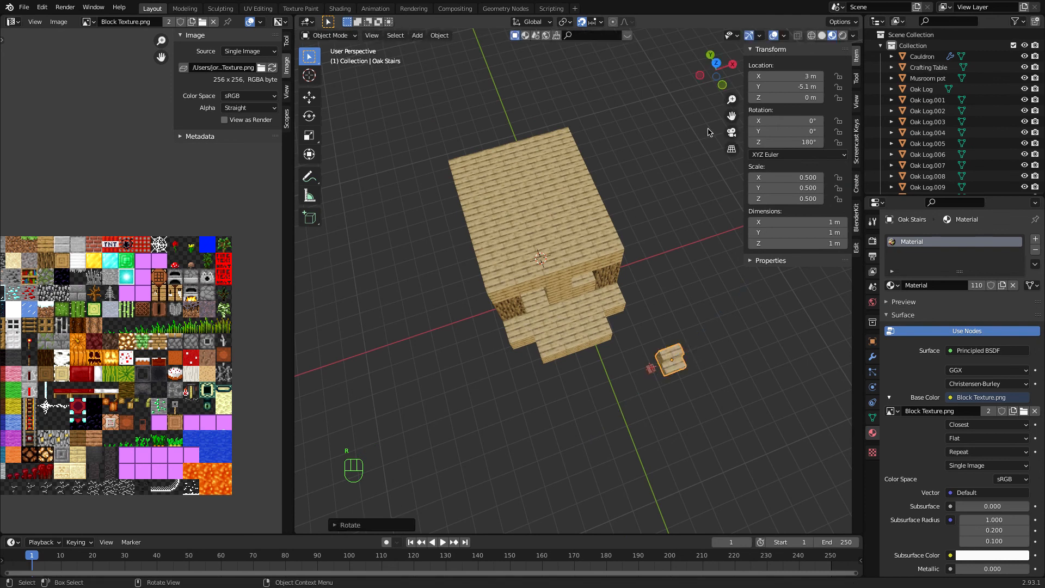
Move the oak stairs block in front of the roof at X 1 m, Y -3.1 m, Z 5 m
{"action": "left_click", "coordinate": [716, 63]}
{"action": "key", "text": "g"}
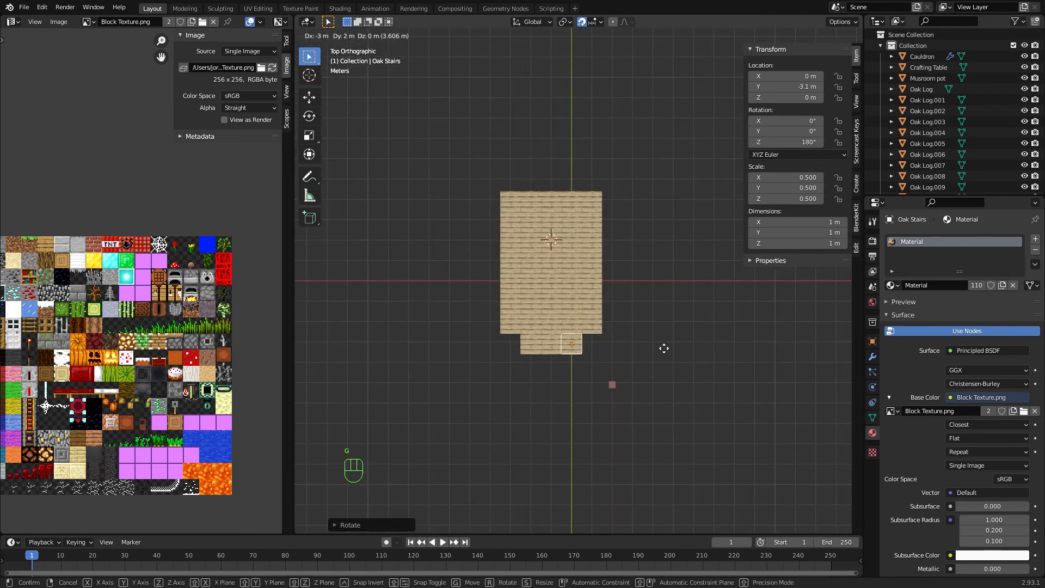
{"action": "left_click", "coordinate": [679, 350]}
{"action": "middle_click_drag", "start_coordinate": [679, 350], "coordinate": [681, 347]}
{"action": "key", "text": "g"}
{"action": "key", "text": "z"}
{"action": "left_click", "coordinate": [681, 220]}
Duplicate the oak stairs four times along X to form a row of five across the roof's front
{"action": "key", "text": "shift+d"}
{"action": "left_click", "coordinate": [638, 217]}
{"action": "key", "text": "shift+d"}
{"action": "left_click", "coordinate": [615, 217]}
{"action": "key", "text": "shift+d"}
{"action": "left_click", "coordinate": [598, 218]}
{"action": "key", "text": "shift+d"}
{"action": "left_click", "coordinate": [578, 222]}
Select the five front stairs and move the row back to Y -2.1 m on the roof's front edge
{"action": "middle_click_drag", "start_coordinate": [536, 238], "coordinate": [539, 242]}
{"action": "left_click", "coordinate": [501, 305], "text": "shift"}
{"action": "left_click", "coordinate": [559, 302], "text": "shift"}
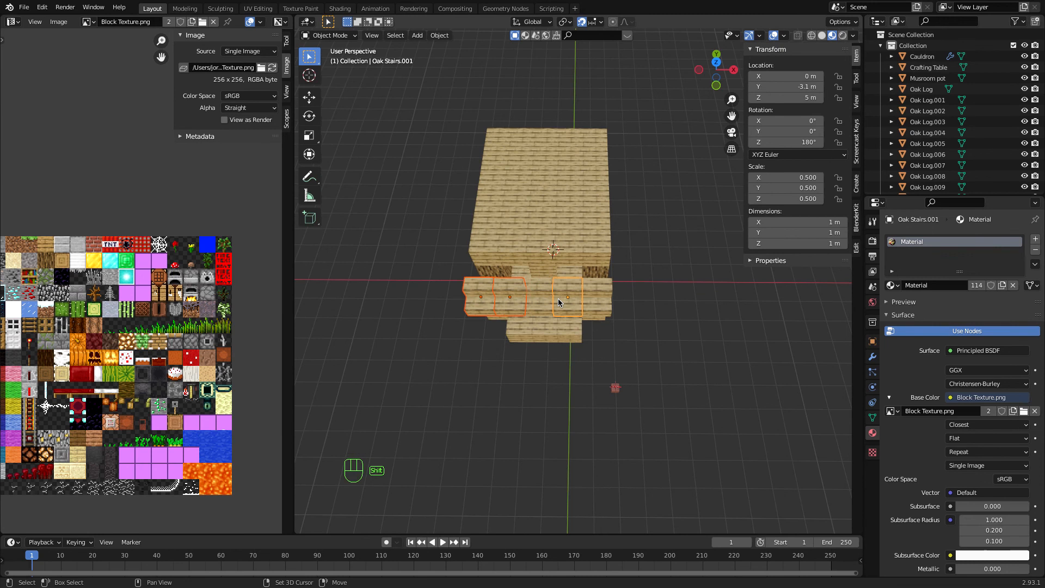
{"action": "left_click", "coordinate": [547, 299], "text": "shift"}
{"action": "left_click", "coordinate": [602, 295], "text": "shift"}
{"action": "middle_click_drag", "start_coordinate": [602, 295], "coordinate": [577, 324]}
{"action": "key", "text": "g"}
{"action": "left_click", "coordinate": [598, 325]}
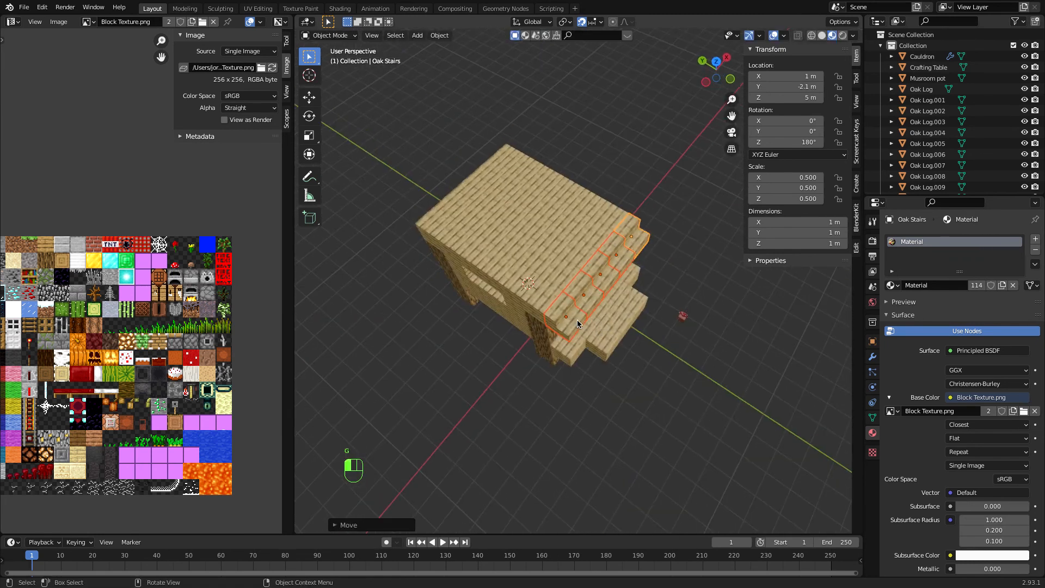
Duplicate the front stair row and rotate the copy 90° about the Z axis
{"action": "key", "text": "super+z"}
{"action": "key", "text": "shift+d"}
{"action": "type", "text": "rz"}
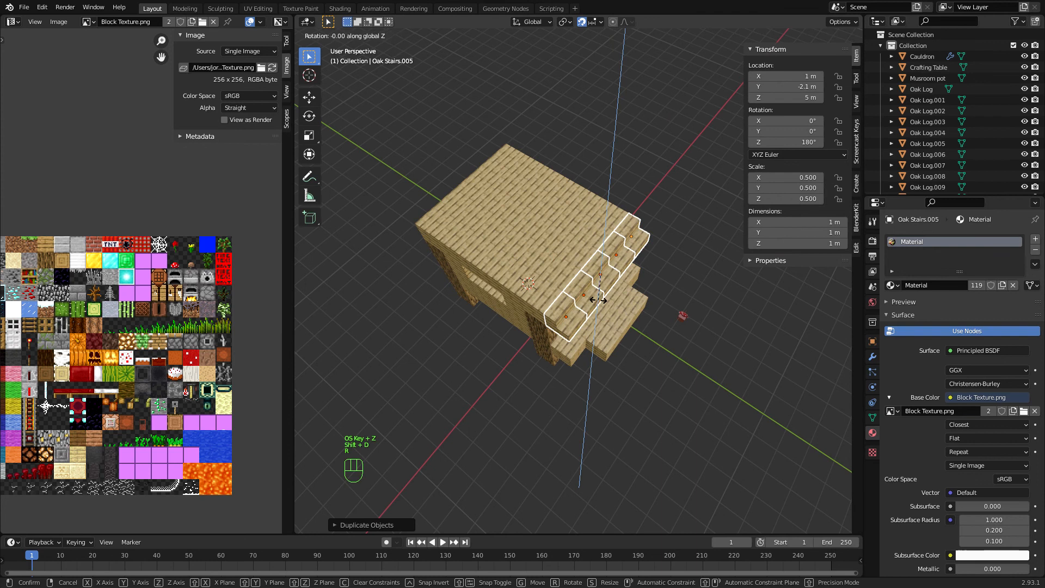
{"action": "type", "text": "90"}
{"action": "key", "text": "Return"}
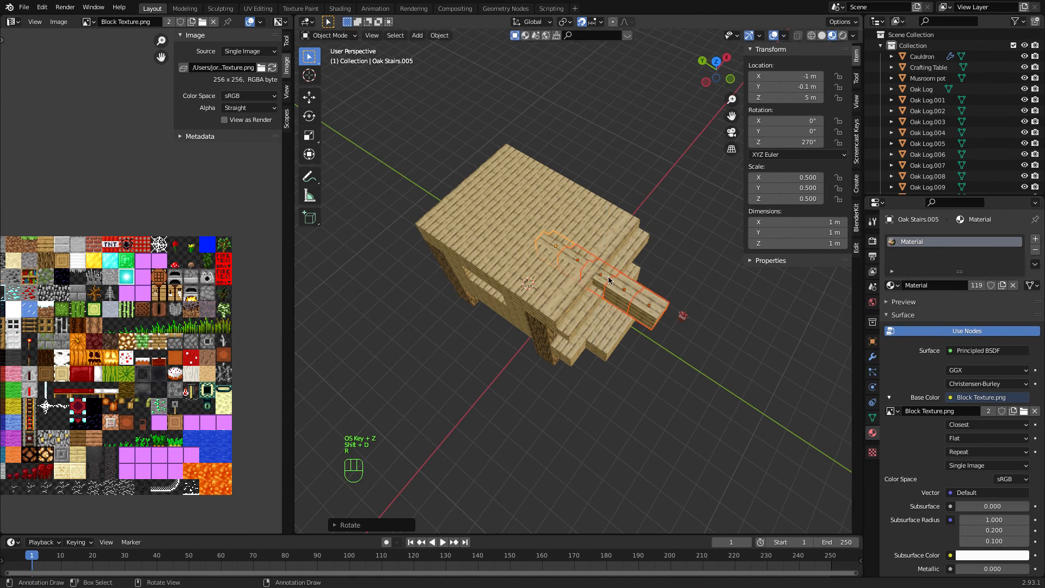
Move the rotated stair row to the roof's side at X 2 m and add two more stairs to cover the full edge
{"action": "left_click", "coordinate": [716, 61]}
{"action": "key", "text": "g"}
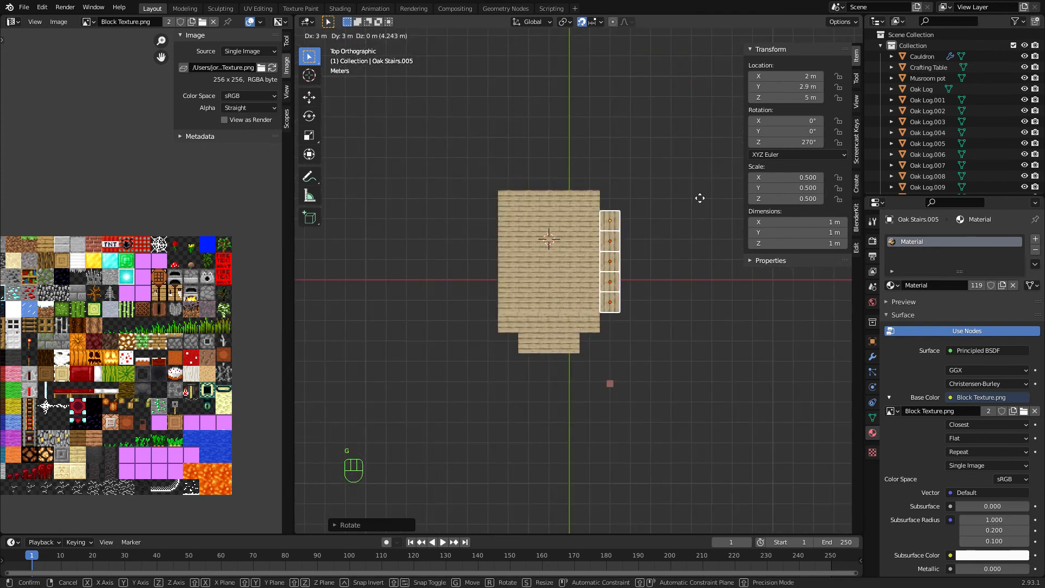
{"action": "left_click", "coordinate": [694, 214]}
{"action": "left_click", "coordinate": [607, 234]}
{"action": "key", "text": "shift+d"}
{"action": "left_click", "coordinate": [614, 214]}
{"action": "key", "text": "shift+d"}
{"action": "left_click", "coordinate": [615, 194]}
Place a mirrored copy of the side stair row, scaled -1 on X, along the opposite roof edge at X -4 m
{"action": "left_click_drag", "start_coordinate": [615, 191], "coordinate": [629, 334]}
{"action": "key", "text": "shift+d"}
{"action": "type", "text": "sx"}
{"action": "type", "text": "-1"}
{"action": "key", "text": "Return"}
{"action": "key", "text": "g"}
{"action": "left_click", "coordinate": [521, 307]}
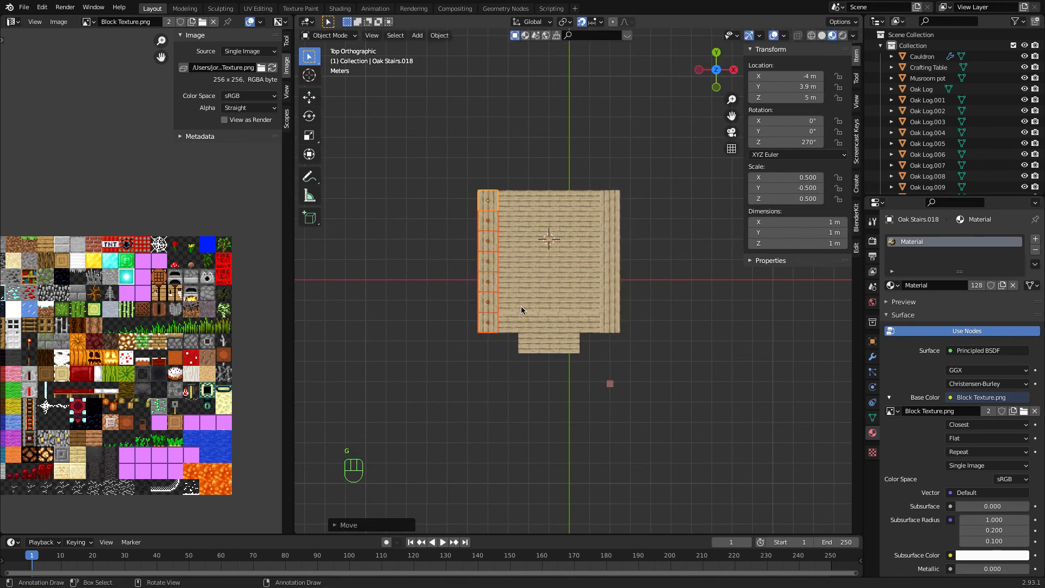
Place a mirrored copy of the front stair row, scaled -1 on Y, along the roof's back edge at Y 4.9 m
{"action": "left_click", "coordinate": [503, 322]}
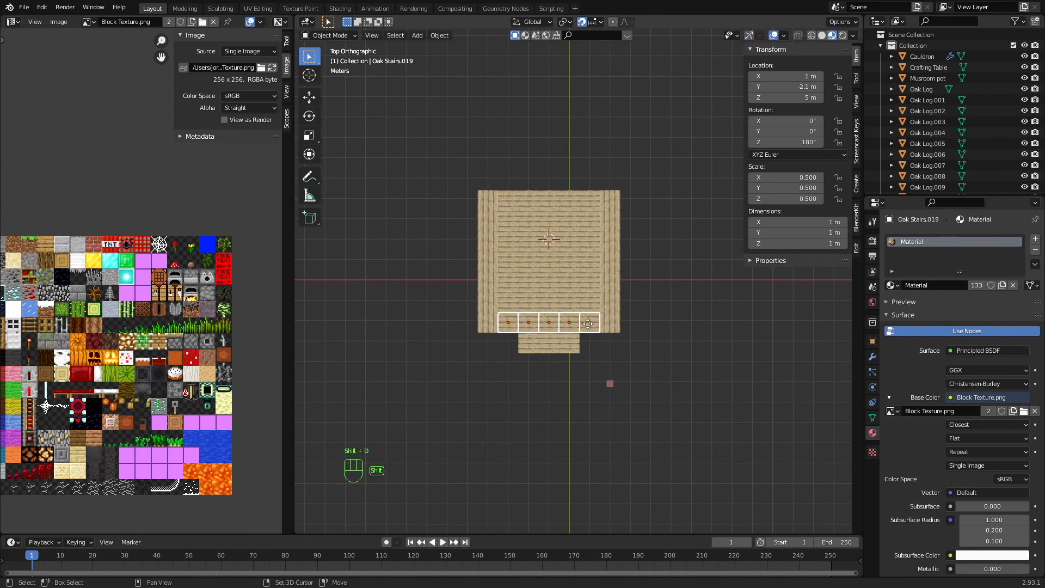
{"action": "key", "text": "shift+d"}
{"action": "left_click", "coordinate": [588, 327]}
{"action": "type", "text": "sy-1"}
{"action": "key", "text": "Return"}
{"action": "key", "text": "g"}
{"action": "key", "text": "y"}
{"action": "left_click", "coordinate": [583, 217]}
Delete the stair block at each of the roof's two front corners
{"action": "middle_click_drag", "start_coordinate": [584, 216], "coordinate": [581, 224]}
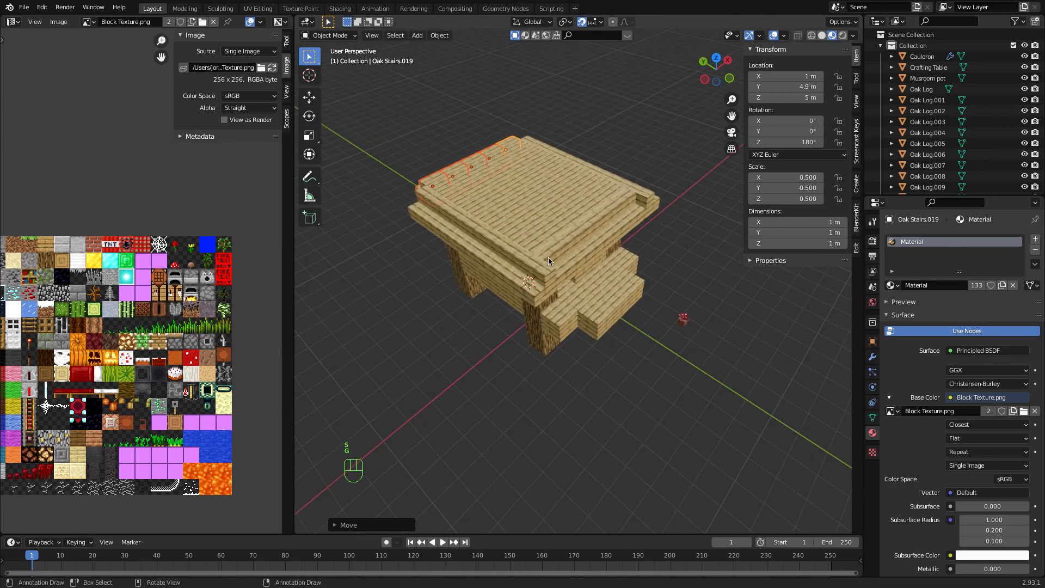
{"action": "left_click", "coordinate": [547, 289]}
{"action": "key", "text": "x"}
{"action": "left_click", "coordinate": [545, 286]}
{"action": "left_click", "coordinate": [649, 203]}
{"action": "key", "text": "x"}
{"action": "left_click", "coordinate": [649, 203]}
{"action": "middle_click_drag", "start_coordinate": [649, 203], "coordinate": [631, 315]}
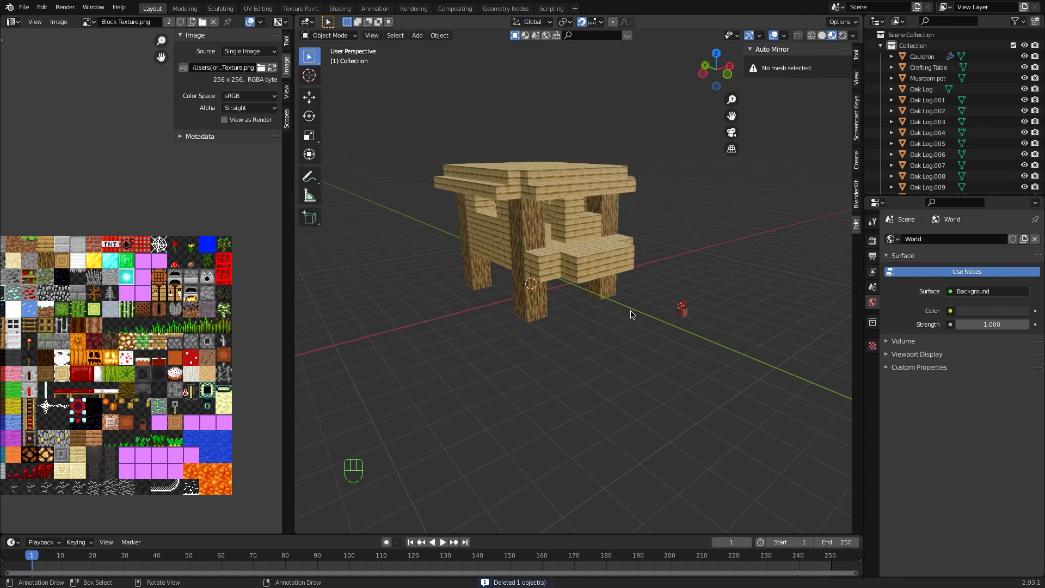
Hide the hut's roof blocks to expose the interior
{"action": "left_click", "coordinate": [683, 308]}
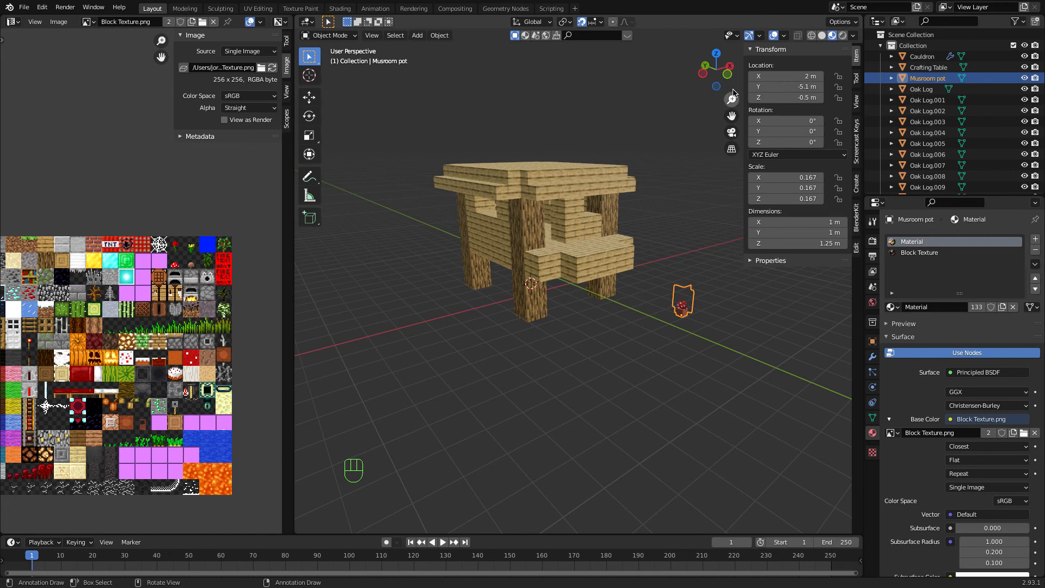
{"action": "left_click", "coordinate": [717, 53]}
{"action": "key", "text": "super+z"}
{"action": "left_click_drag", "start_coordinate": [422, 137], "coordinate": [668, 184]}
{"action": "middle_click_drag", "start_coordinate": [660, 174], "coordinate": [661, 178]}
{"action": "key", "text": "h"}
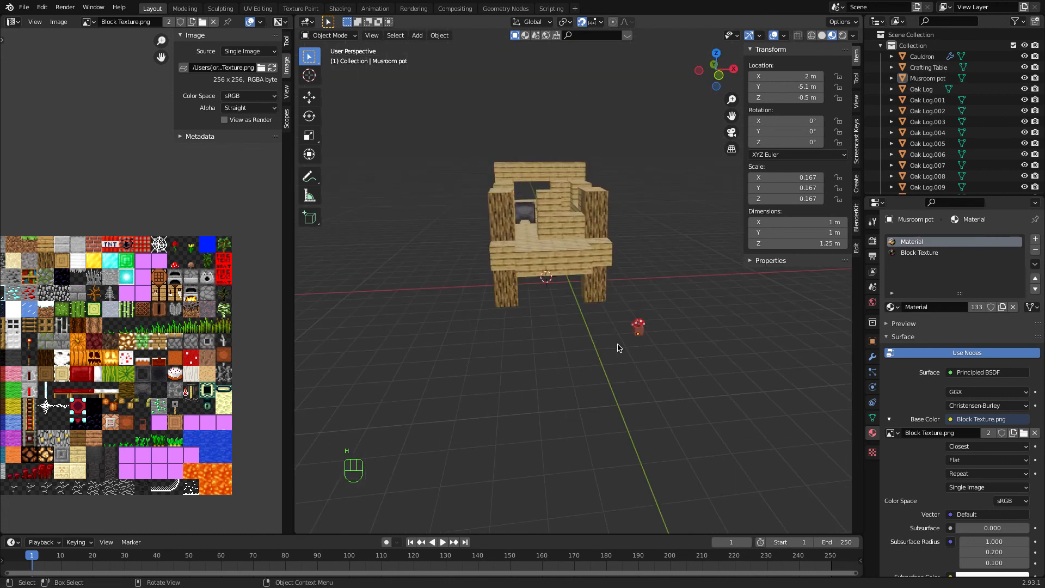
Move the mushroom pot over the side wall to X 1 m, Y 1.9 m, using wireframe display to see its placement
{"action": "left_click", "coordinate": [641, 336]}
{"action": "left_click", "coordinate": [684, 131]}
{"action": "left_click", "coordinate": [634, 331]}
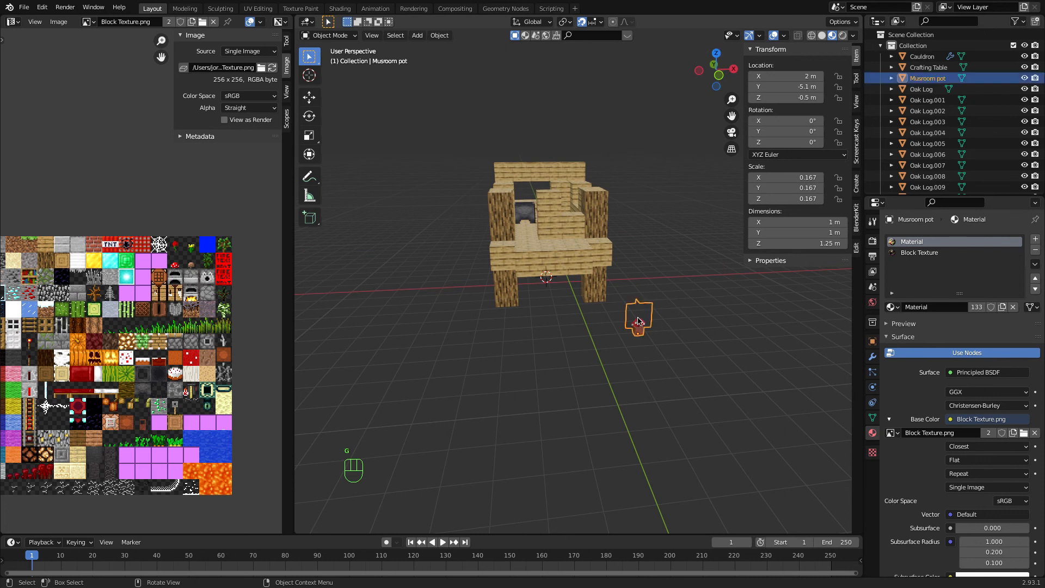
{"action": "left_click", "coordinate": [717, 54]}
{"action": "key", "text": "g"}
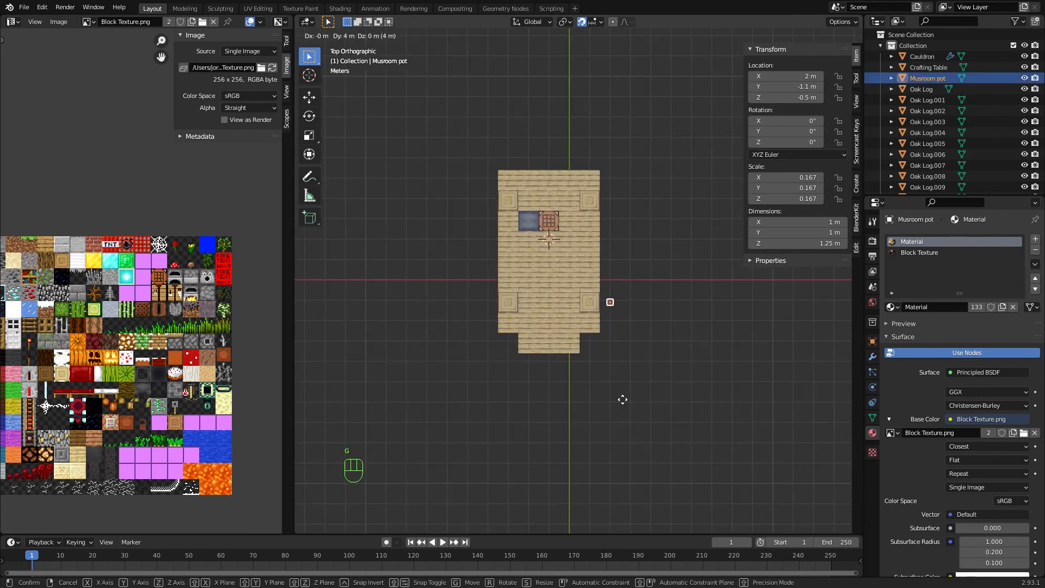
{"action": "left_click", "coordinate": [603, 301]}
{"action": "key", "text": "shift+z"}
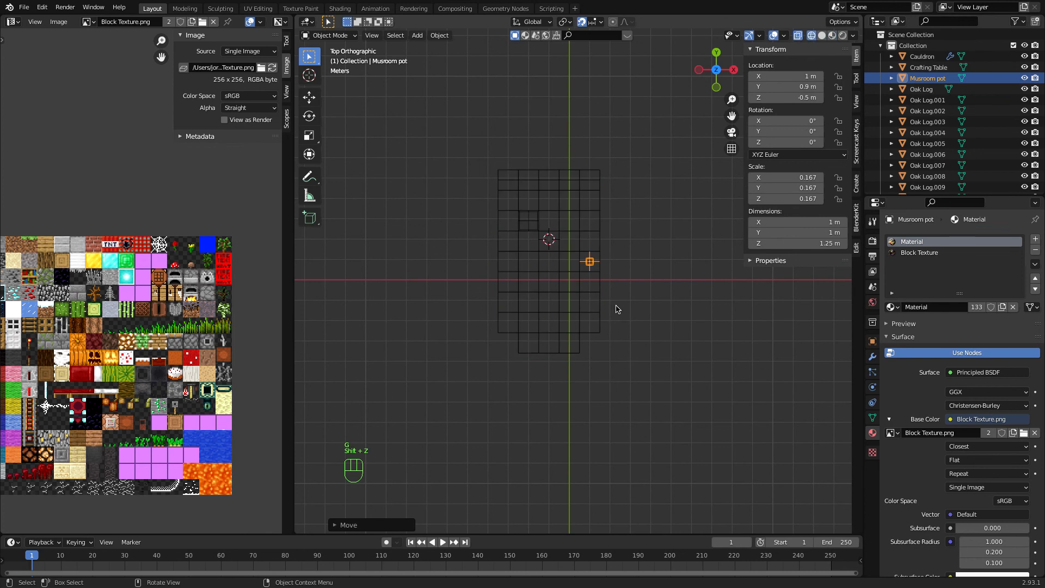
{"action": "key", "text": "g"}
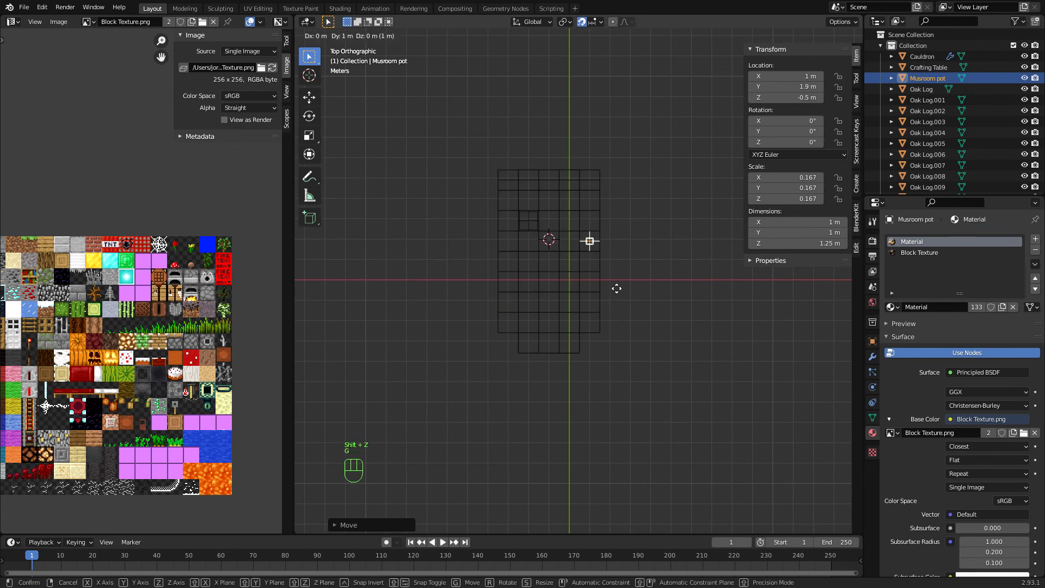
{"action": "left_click", "coordinate": [616, 288]}
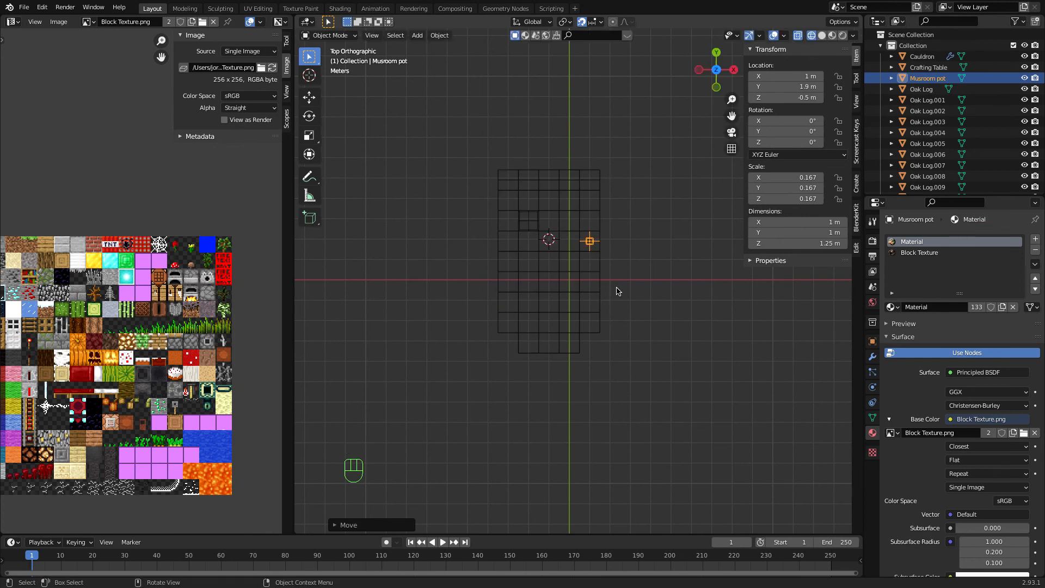
{"action": "key", "text": "shift+z"}
Raise the mushroom pot along Z to 3.5 m so it sits in the side wall opening
{"action": "middle_click_drag", "start_coordinate": [618, 291], "coordinate": [626, 275]}
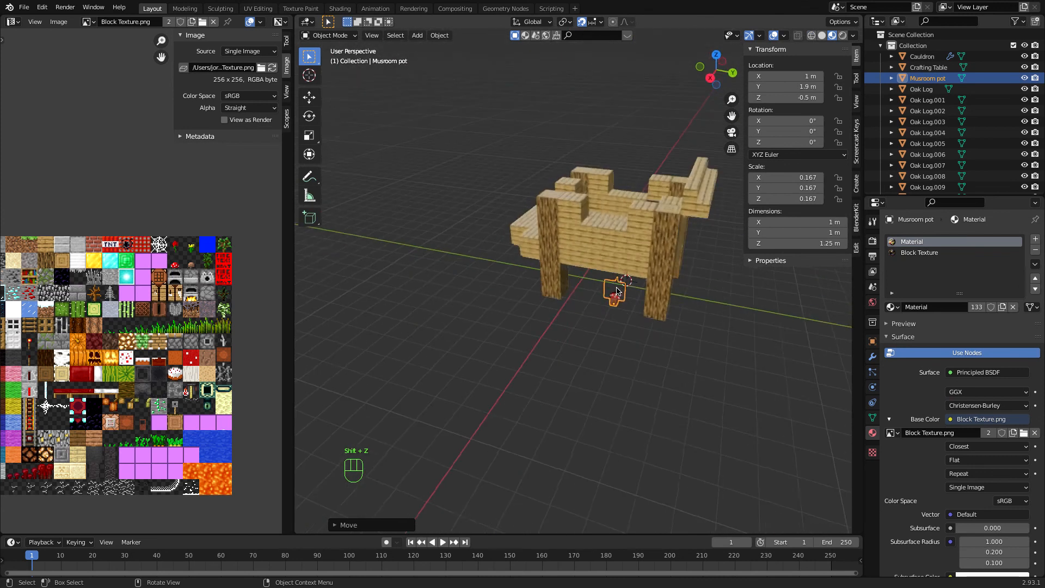
{"action": "key", "text": "g"}
{"action": "key", "text": "z"}
{"action": "left_click", "coordinate": [636, 230]}
Unhide the roof blocks and check the completed hut from all around
{"action": "scroll", "coordinate": [636, 230], "scroll_direction": "left", "scroll_amount": 10}
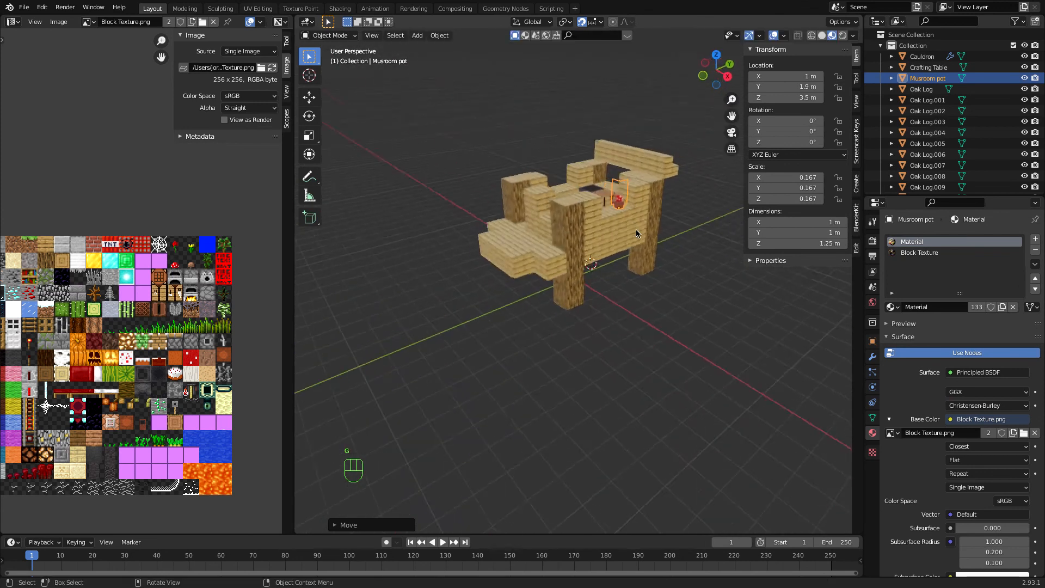
{"action": "key", "text": "alt+h"}
{"action": "scroll", "coordinate": [638, 233], "scroll_direction": "left", "scroll_amount": 5}
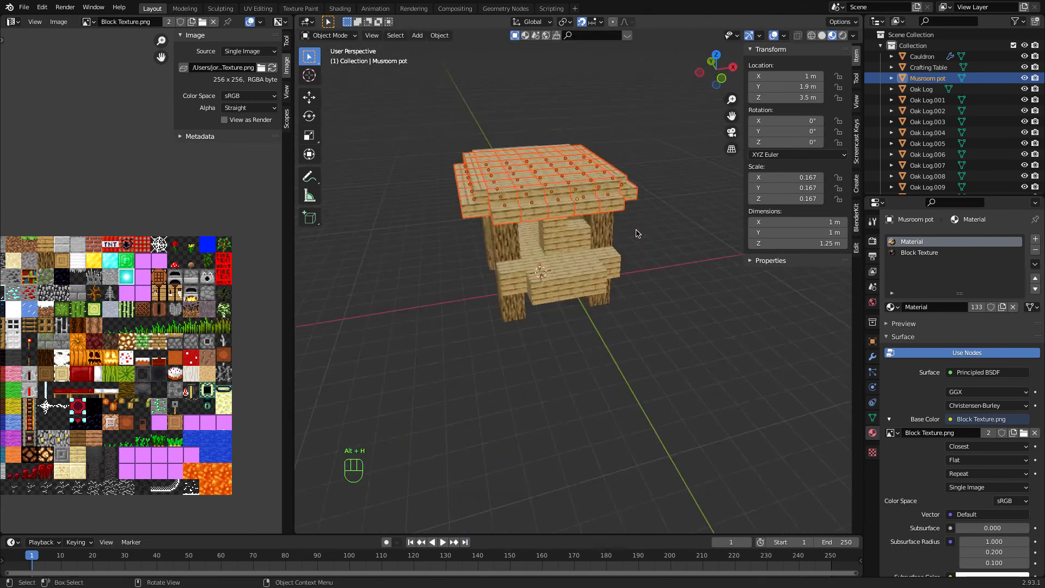
{"action": "scroll", "coordinate": [638, 234], "scroll_direction": "down", "scroll_amount": 10}
{"action": "scroll", "coordinate": [673, 299], "scroll_direction": "up", "scroll_amount": 10}
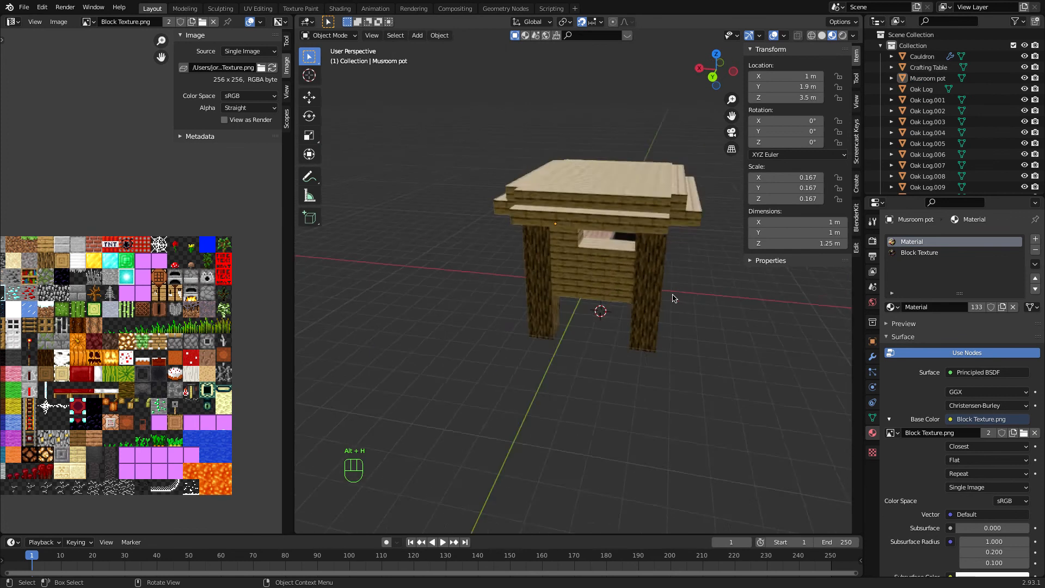
Switch to rendered shading, expand the 3D viewport over the image editor, and check the hut's interior and mushroom pot
{"action": "scroll", "coordinate": [670, 301], "scroll_direction": "left", "scroll_amount": 6}
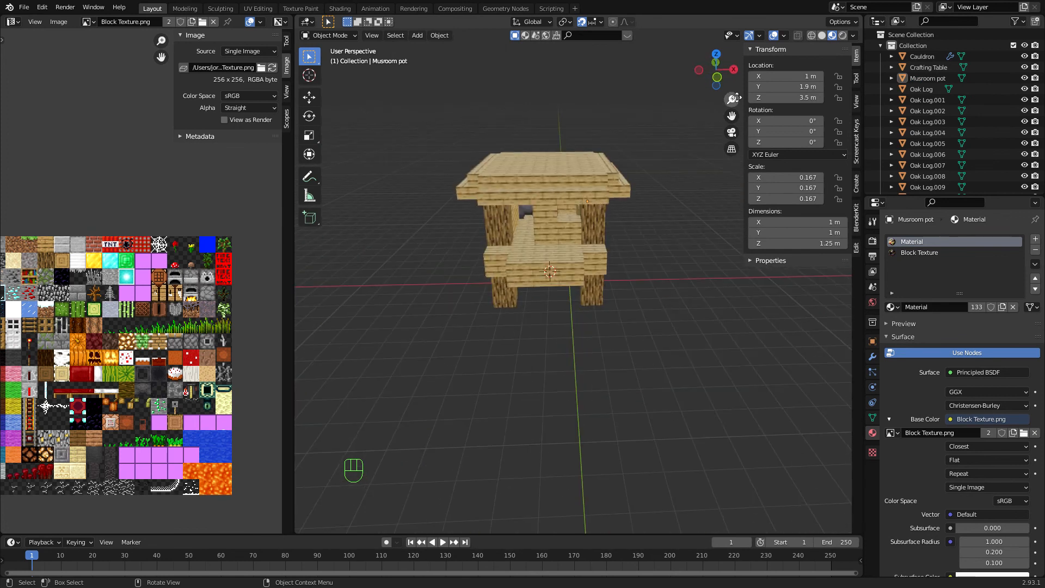
{"action": "left_click_drag", "start_coordinate": [726, 119], "coordinate": [725, 217]}
{"action": "scroll", "coordinate": [622, 140], "scroll_direction": "up", "scroll_amount": 6, "text": "super"}
{"action": "scroll", "coordinate": [622, 140], "scroll_direction": "down", "scroll_amount": 1, "text": "super"}
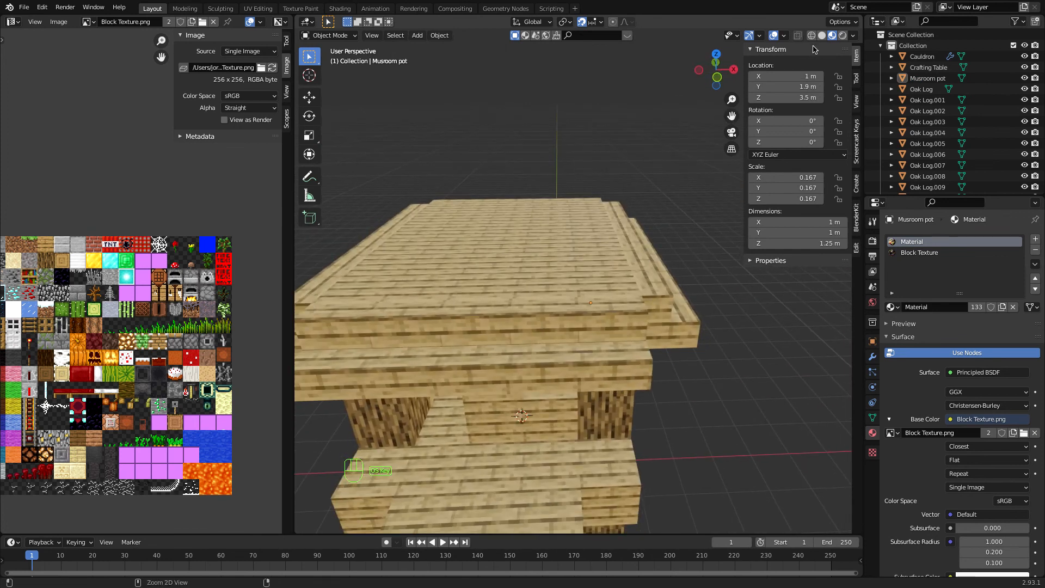
{"action": "left_click", "coordinate": [842, 36]}
{"action": "left_click_drag", "start_coordinate": [294, 16], "coordinate": [230, 25]}
{"action": "scroll", "coordinate": [379, 163], "scroll_direction": "up", "scroll_amount": 5}
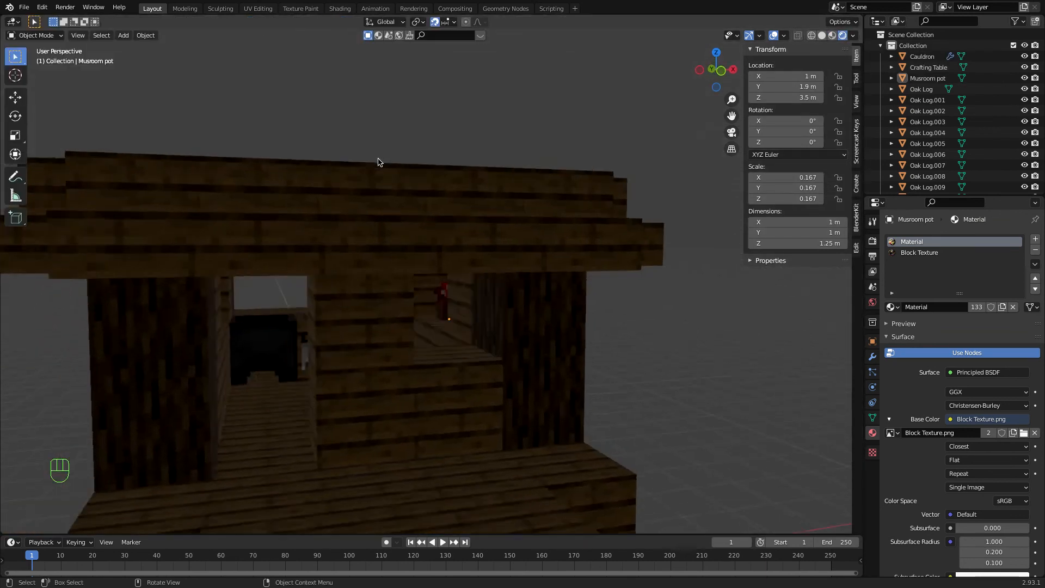
{"action": "scroll", "coordinate": [379, 162], "scroll_direction": "up", "scroll_amount": 10, "text": "super"}
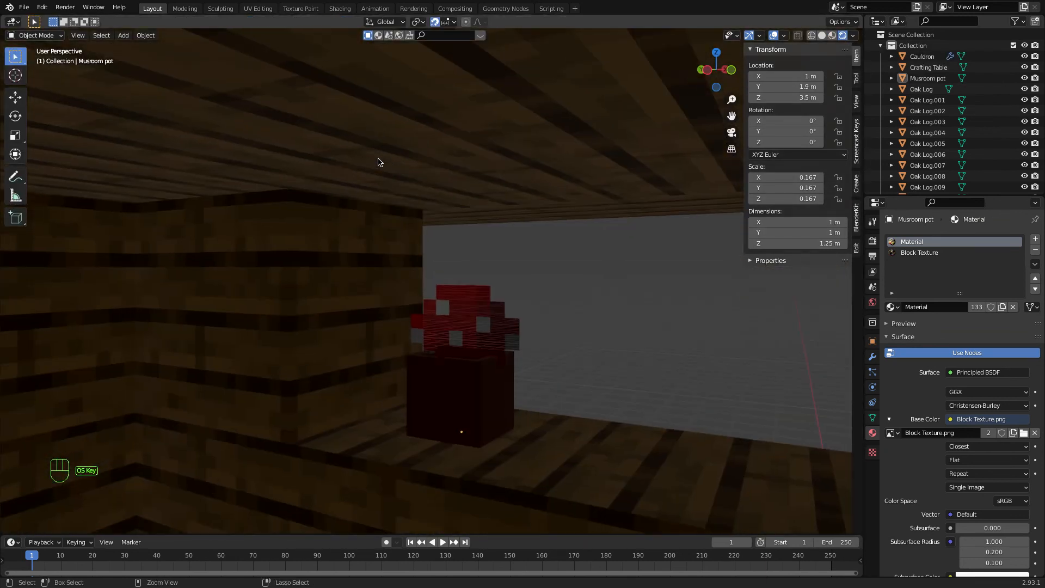
{"action": "scroll", "coordinate": [379, 162], "scroll_direction": "down", "scroll_amount": 10, "text": "super"}
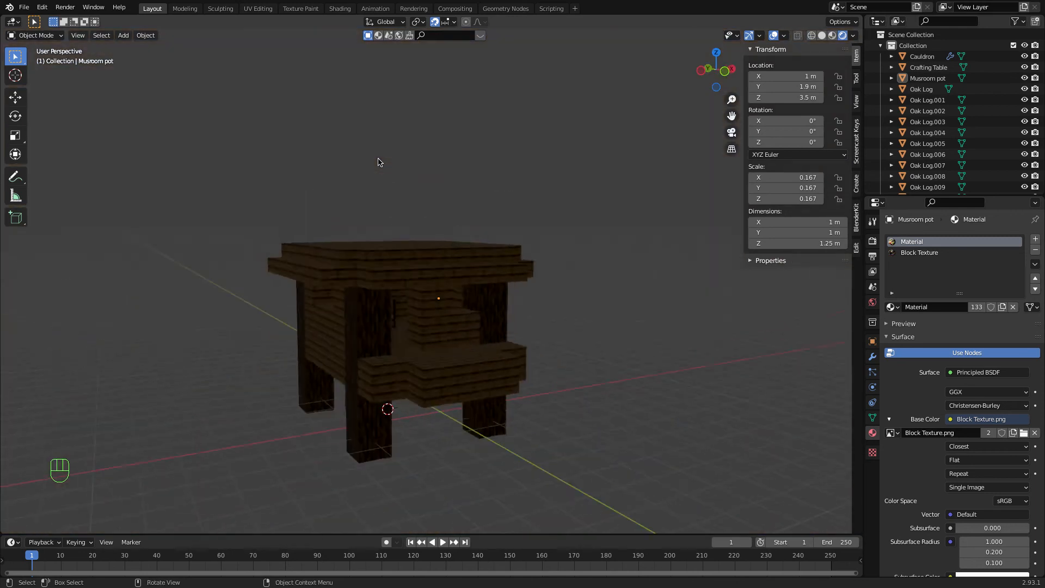
Add a sun light, place it beside the hut at Z about 8.68 m and tilt it to about -50° around Y
{"action": "left_click", "coordinate": [123, 35]}
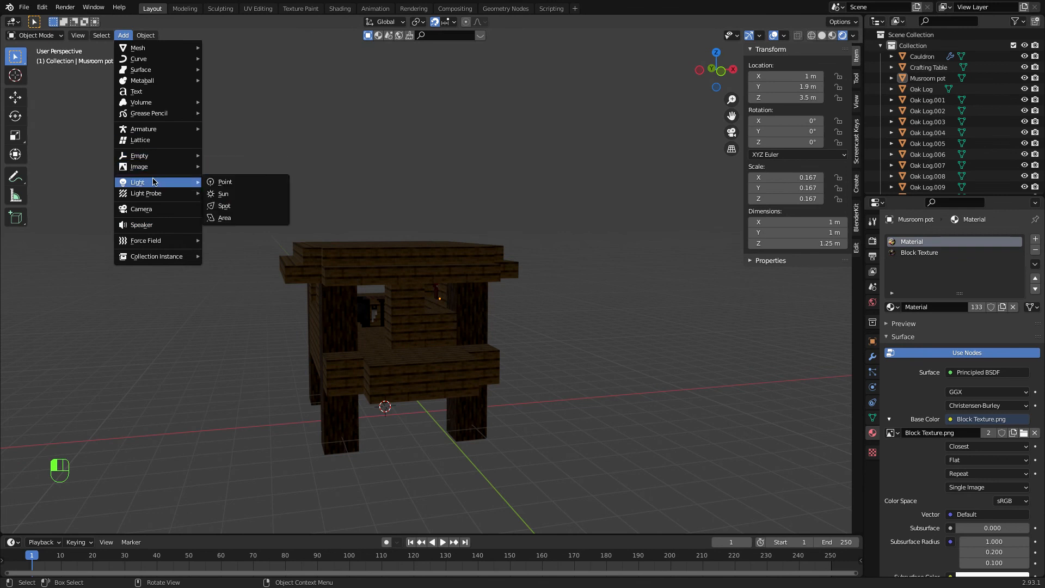
{"action": "left_click", "coordinate": [245, 192]}
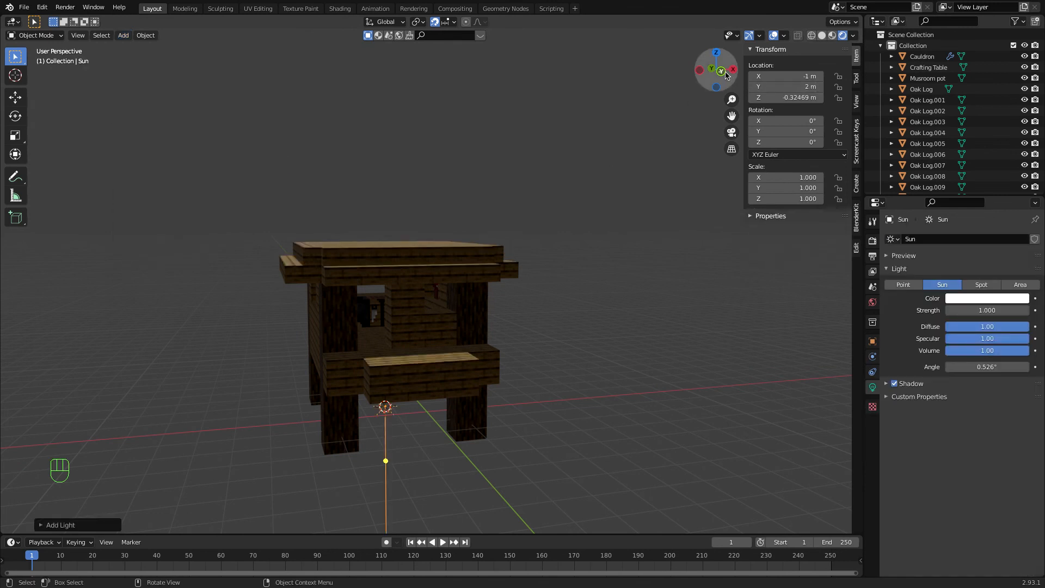
{"action": "left_click", "coordinate": [725, 75]}
{"action": "key", "text": "g"}
{"action": "left_click", "coordinate": [343, 124]}
{"action": "key", "text": "r"}
{"action": "left_click", "coordinate": [531, 282]}
Duplicate the sun, move the copy along X to 2 m and rotate it around Y to 14.8°
{"action": "middle_click_drag", "start_coordinate": [530, 283], "coordinate": [501, 291]}
{"action": "key", "text": "shift+d"}
{"action": "right_click", "coordinate": [350, 351]}
{"action": "key", "text": "g"}
{"action": "key", "text": "y"}
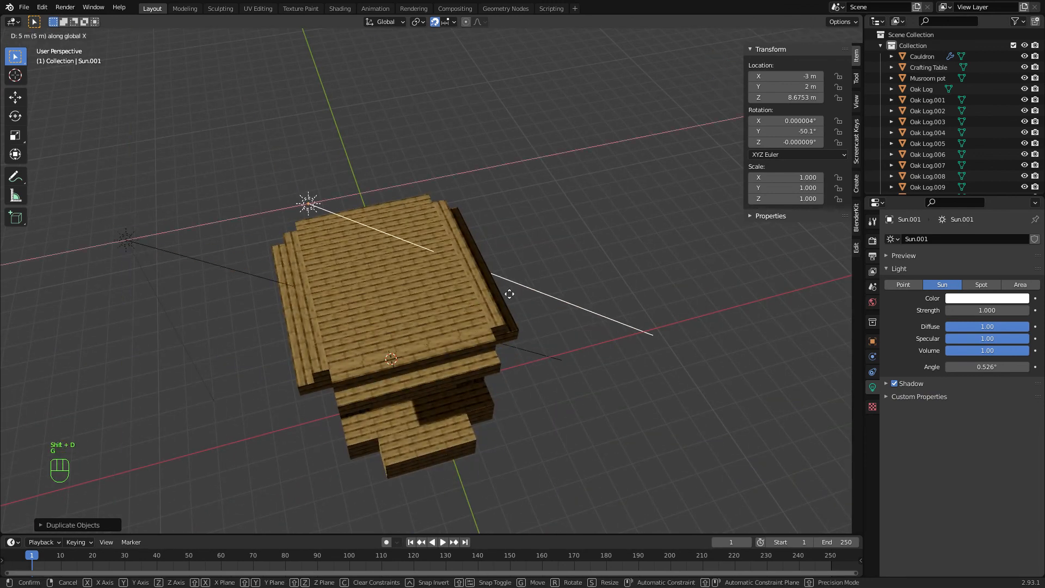
{"action": "left_click", "coordinate": [664, 250]}
{"action": "key", "text": "r"}
{"action": "key", "text": "x"}
{"action": "key", "text": "y"}
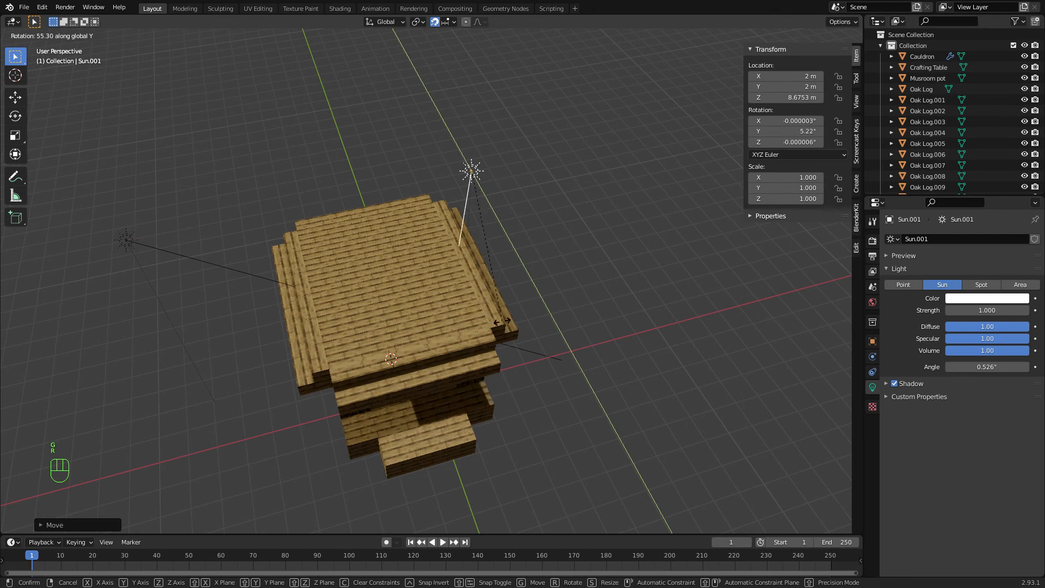
{"action": "left_click", "coordinate": [476, 320]}
{"action": "middle_click_drag", "start_coordinate": [477, 320], "coordinate": [477, 319]}
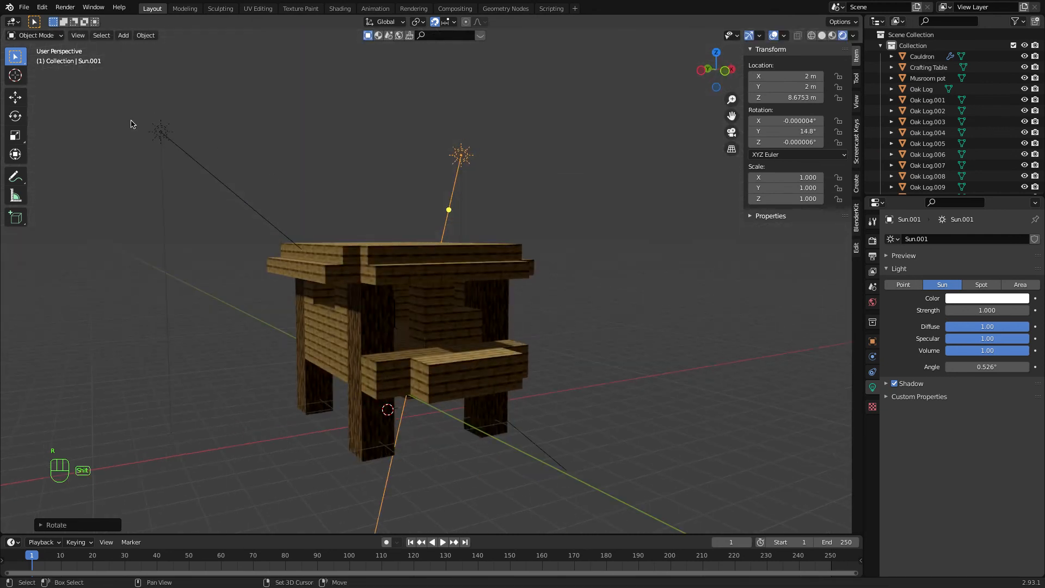
Duplicate the second sun light and rotate the copy 90° around Z
{"action": "middle_click_drag", "start_coordinate": [173, 140], "coordinate": [292, 196]}
{"action": "key", "text": "shift+d"}
{"action": "type", "text": "rz90"}
{"action": "key", "text": "Return"}
Duplicate the 90° sun, place the copy at X -1 m, Y 7 m and rotate it around X to shine on the hut's rear wall
{"action": "key", "text": "shift+d"}
{"action": "key", "text": "y"}
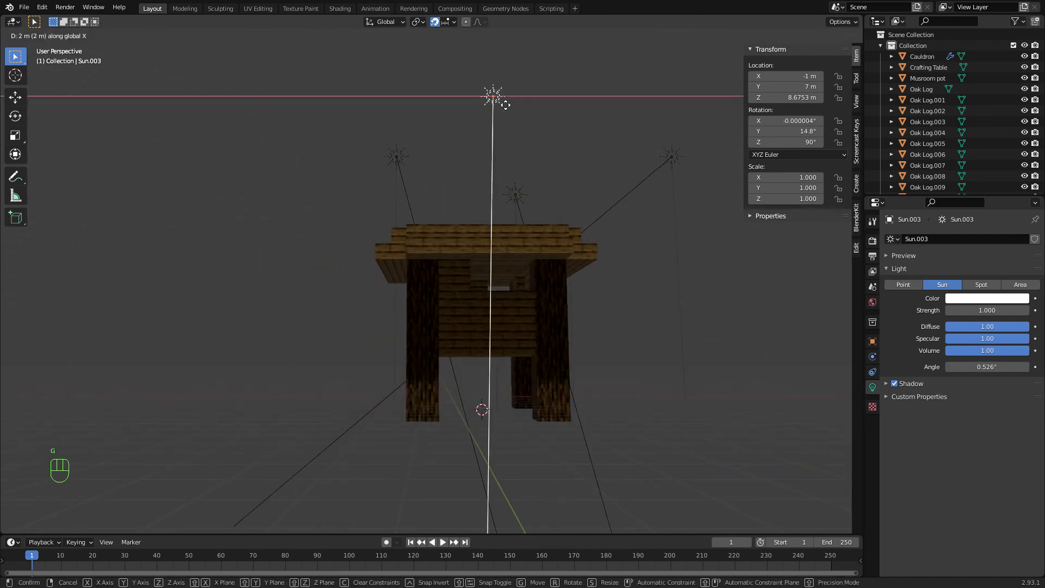
{"action": "left_click", "coordinate": [501, 104]}
{"action": "middle_click_drag", "start_coordinate": [498, 103], "coordinate": [515, 94]}
{"action": "key", "text": "r"}
{"action": "key", "text": "x"}
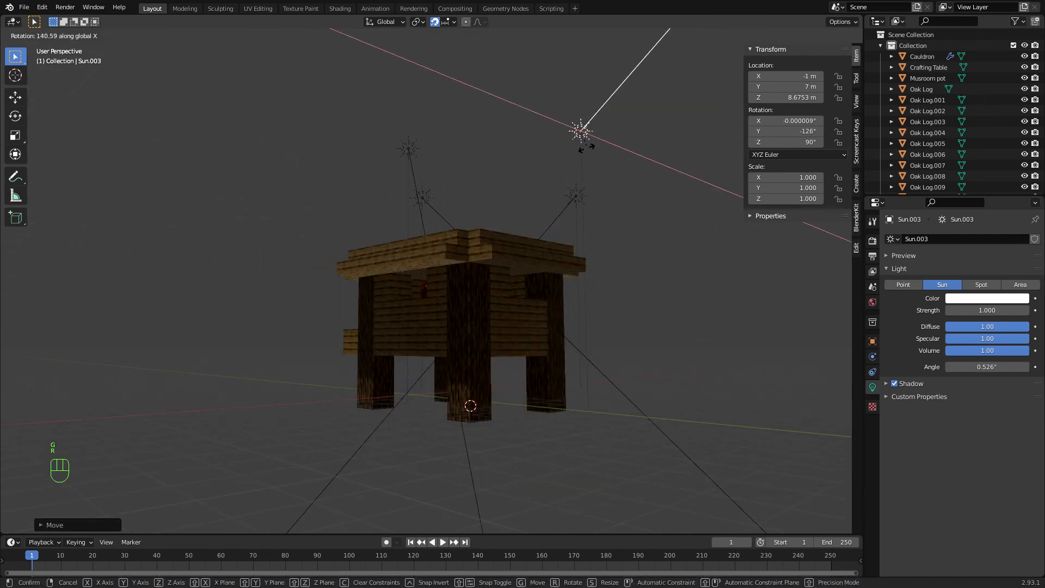
{"action": "left_click", "coordinate": [490, 436]}
{"action": "middle_click_drag", "start_coordinate": [473, 419], "coordinate": [461, 274]}
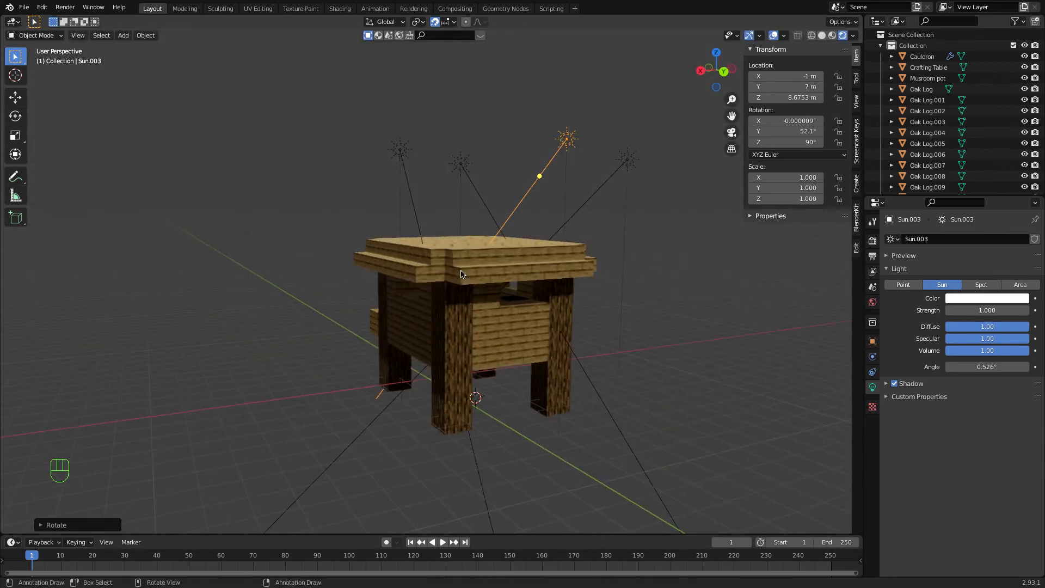
Move the second sun light along X and Y to X 3 m, Y -11 m
{"action": "left_click", "coordinate": [402, 149]}
{"action": "key", "text": "g"}
{"action": "key", "text": "y"}
{"action": "left_click", "coordinate": [293, 186]}
{"action": "middle_click_drag", "start_coordinate": [292, 186], "coordinate": [330, 191]}
{"action": "key", "text": "g"}
{"action": "key", "text": "y"}
{"action": "key", "text": "x"}
{"action": "left_click", "coordinate": [619, 279]}
{"action": "middle_click_drag", "start_coordinate": [619, 279], "coordinate": [261, 312]}
{"action": "key", "text": "g"}
{"action": "key", "text": "y"}
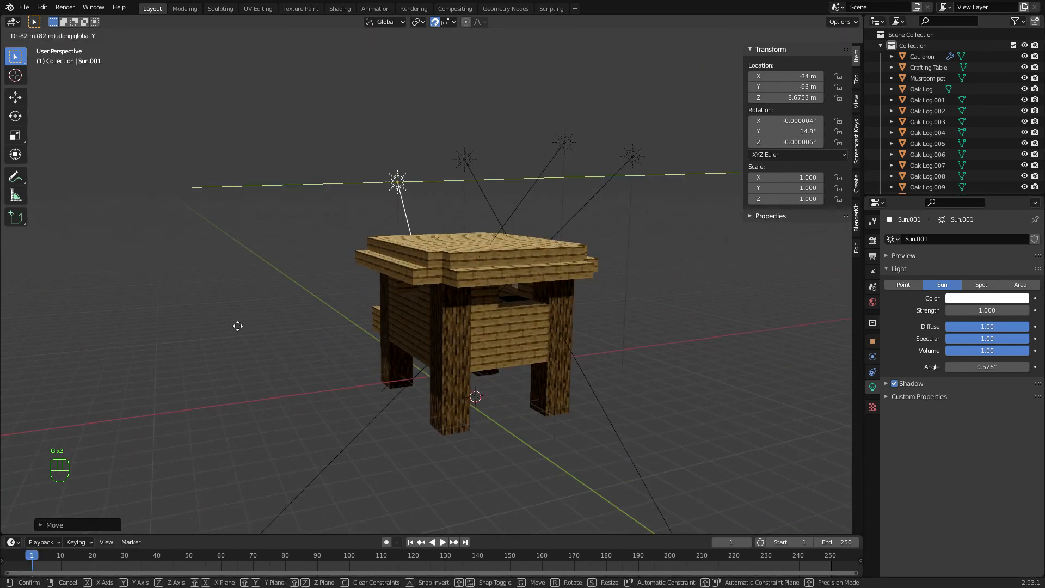
{"action": "left_click", "coordinate": [135, 334]}
{"action": "middle_click_drag", "start_coordinate": [136, 334], "coordinate": [159, 332]}
Move the second sun light to X 7 m, Y 1 m and rotate it toward the hut, to about 48° around Y
{"action": "key", "text": "g"}
{"action": "key", "text": "y"}
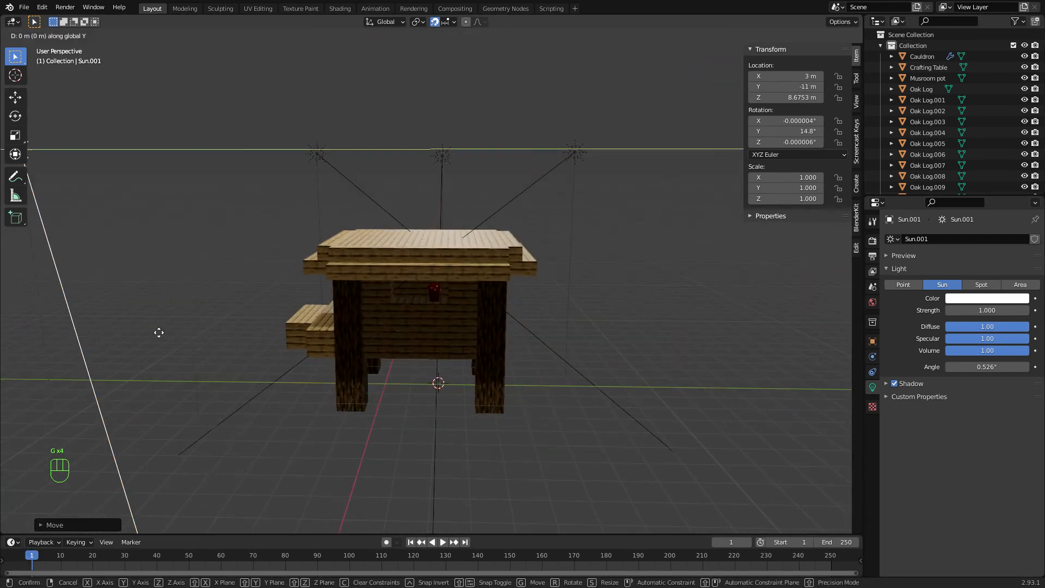
{"action": "left_click", "coordinate": [540, 409]}
{"action": "middle_click_drag", "start_coordinate": [623, 409], "coordinate": [540, 410]}
{"action": "key", "text": "g"}
{"action": "key", "text": "x"}
{"action": "left_click", "coordinate": [477, 412]}
{"action": "middle_click_drag", "start_coordinate": [478, 412], "coordinate": [469, 407]}
{"action": "key", "text": "g"}
{"action": "key", "text": "x"}
{"action": "left_click", "coordinate": [422, 422]}
{"action": "key", "text": "r"}
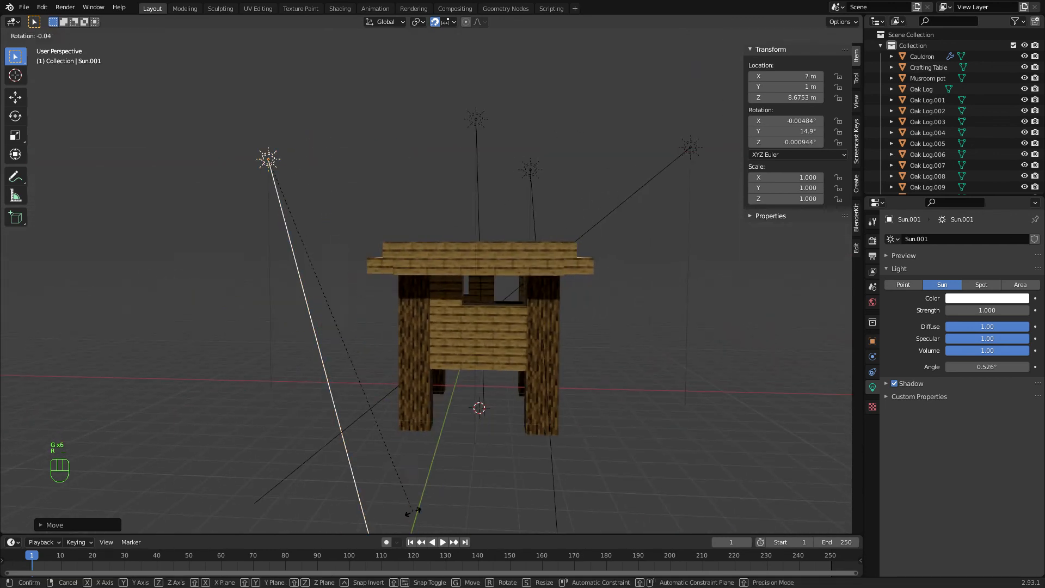
{"action": "left_click", "coordinate": [567, 367]}
{"action": "middle_click_drag", "start_coordinate": [567, 367], "coordinate": [551, 362]}
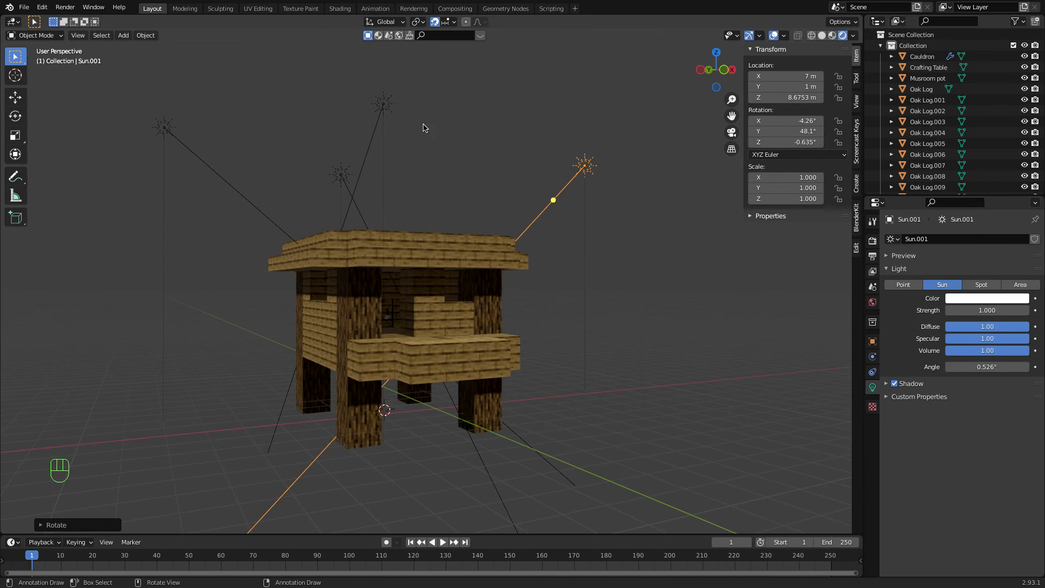
Rotate the sun light at X -3 m, Y -3 m to about X -39.3°, Y -24.1°, Z 115°
{"action": "left_click", "coordinate": [381, 106]}
{"action": "key", "text": "r"}
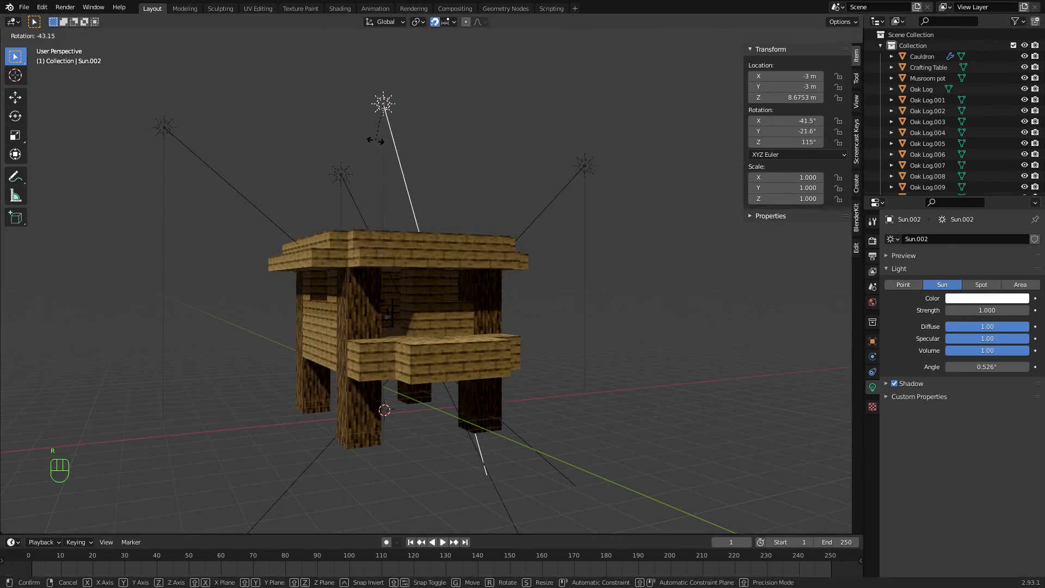
{"action": "left_click", "coordinate": [383, 134]}
Duplicate that sun light, place the copy in front of the hut at X -3 m, Y -10 m and rotate it toward the hut
{"action": "middle_click_drag", "start_coordinate": [384, 133], "coordinate": [350, 178]}
{"action": "key", "text": "shift+d"}
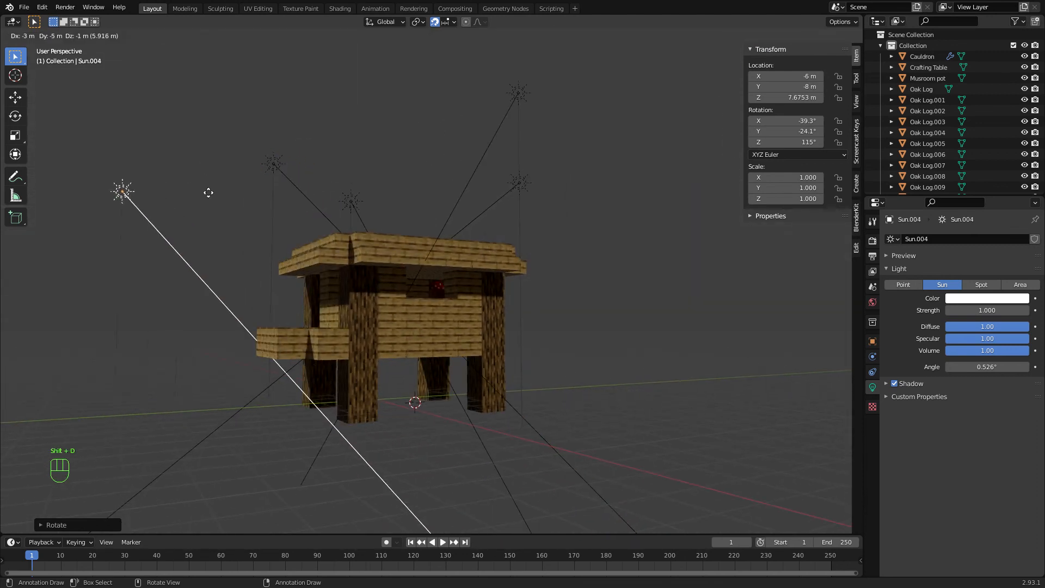
{"action": "left_click", "coordinate": [131, 180]}
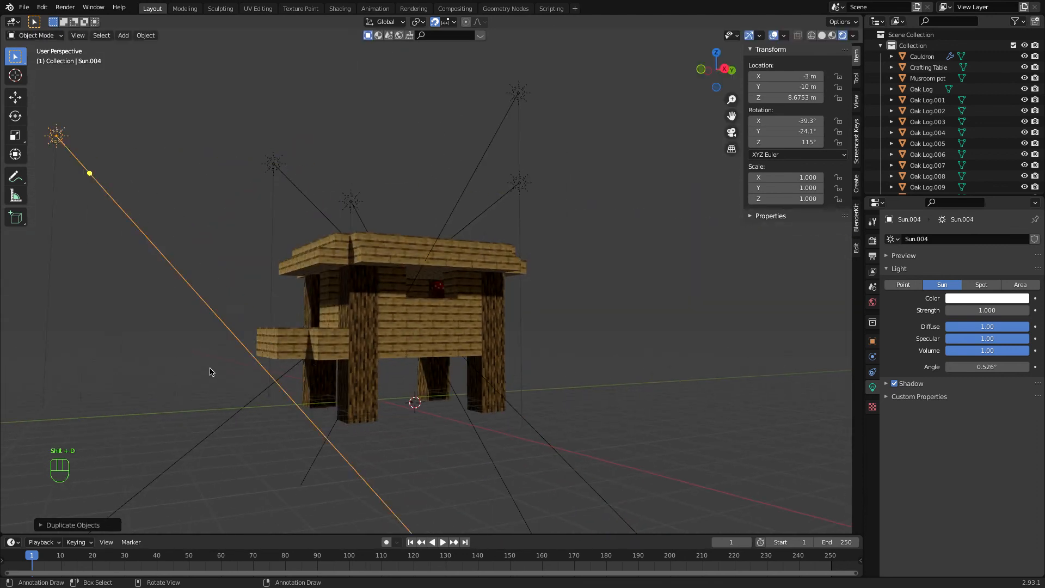
{"action": "key", "text": "r"}
{"action": "left_click", "coordinate": [335, 242]}
{"action": "middle_click_drag", "start_coordinate": [336, 242], "coordinate": [336, 239]}
Select a front roof stair block and try adjusting its material's roughness
{"action": "middle_click_drag", "start_coordinate": [465, 283], "coordinate": [413, 277]}
{"action": "left_click", "coordinate": [413, 277]}
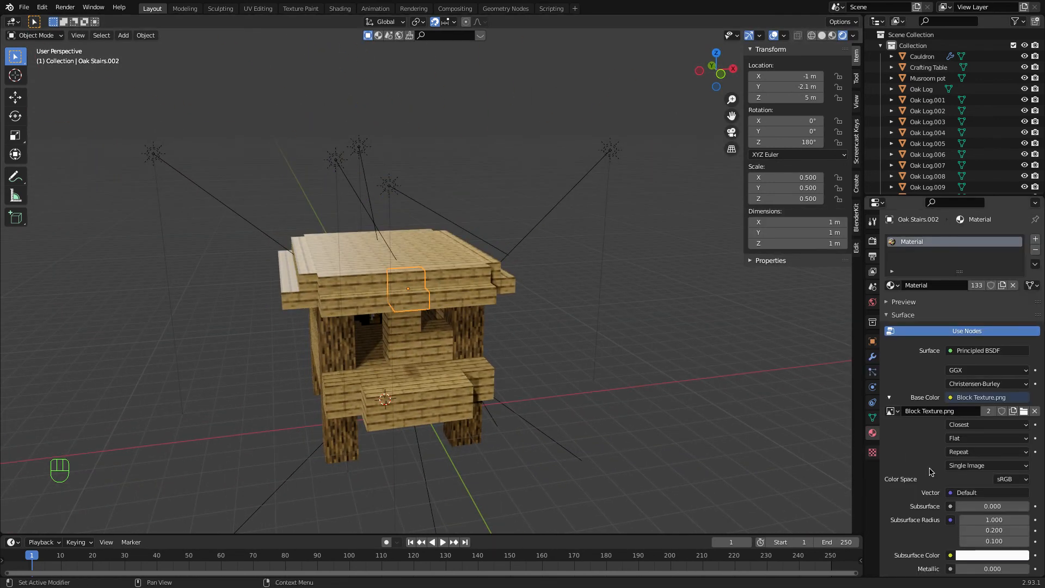
{"action": "scroll", "coordinate": [959, 505], "scroll_direction": "down", "scroll_amount": 3}
{"action": "scroll", "coordinate": [984, 539], "scroll_direction": "down", "scroll_amount": 1}
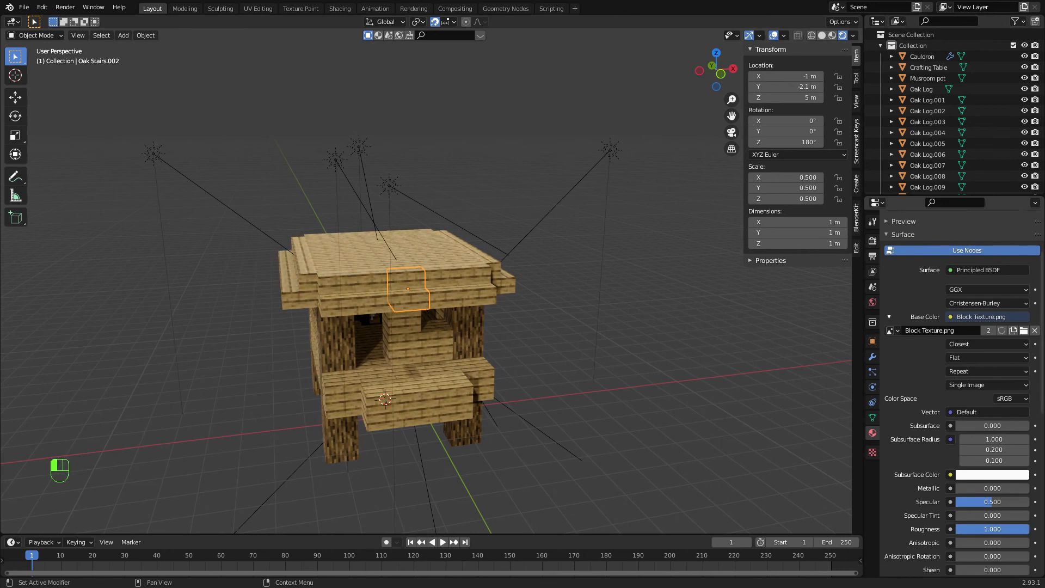
{"action": "left_click_drag", "start_coordinate": [1027, 529], "coordinate": [997, 529]}
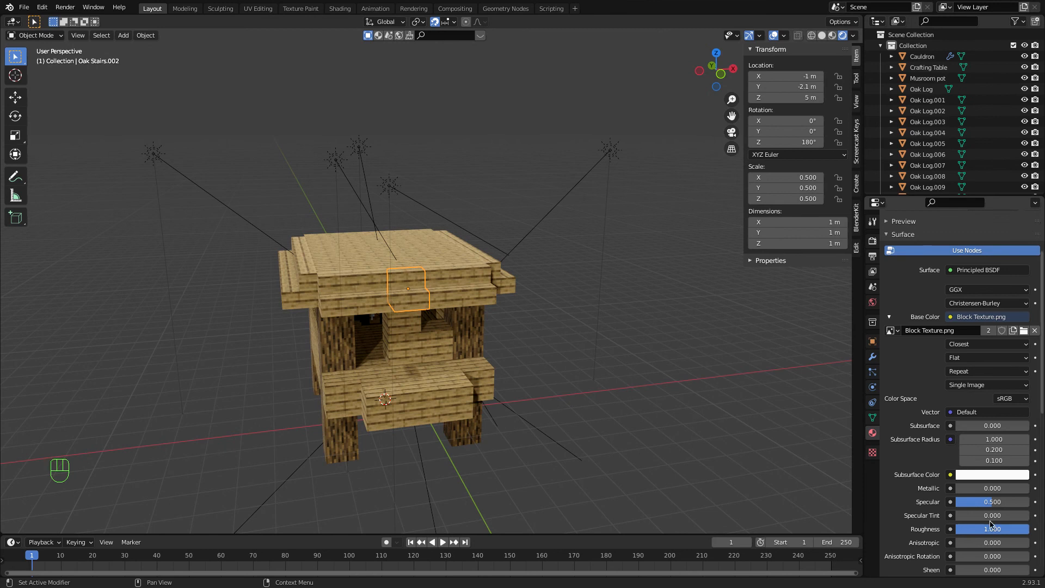
Inspect the rendered hut's roof and porch up close, and the lighting around the mushroom pot inside
{"action": "scroll", "coordinate": [580, 450], "scroll_direction": "up", "scroll_amount": 4, "text": "ctrl"}
{"action": "mouse_move", "coordinate": [580, 450]}
{"action": "middle_mouse_down"}
{"action": "mouse_move", "coordinate": [582, 441]}
{"action": "mouse_move", "coordinate": [580, 450]}
{"action": "middle_mouse_up"}
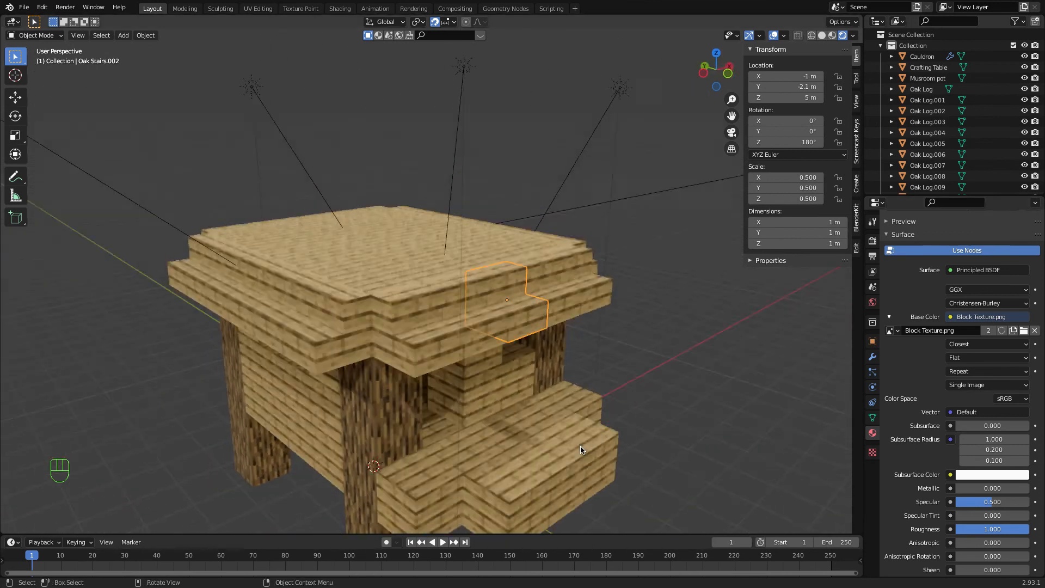
{"action": "scroll", "coordinate": [580, 450], "scroll_direction": "right", "scroll_amount": 8}
{"action": "scroll", "coordinate": [580, 450], "scroll_direction": "left", "scroll_amount": 8}
{"action": "scroll", "coordinate": [580, 450], "scroll_direction": "up", "scroll_amount": 4, "text": "super"}
{"action": "scroll", "coordinate": [459, 420], "scroll_direction": "up", "scroll_amount": 10, "text": "super"}
{"action": "scroll", "coordinate": [435, 415], "scroll_direction": "left", "scroll_amount": 5}
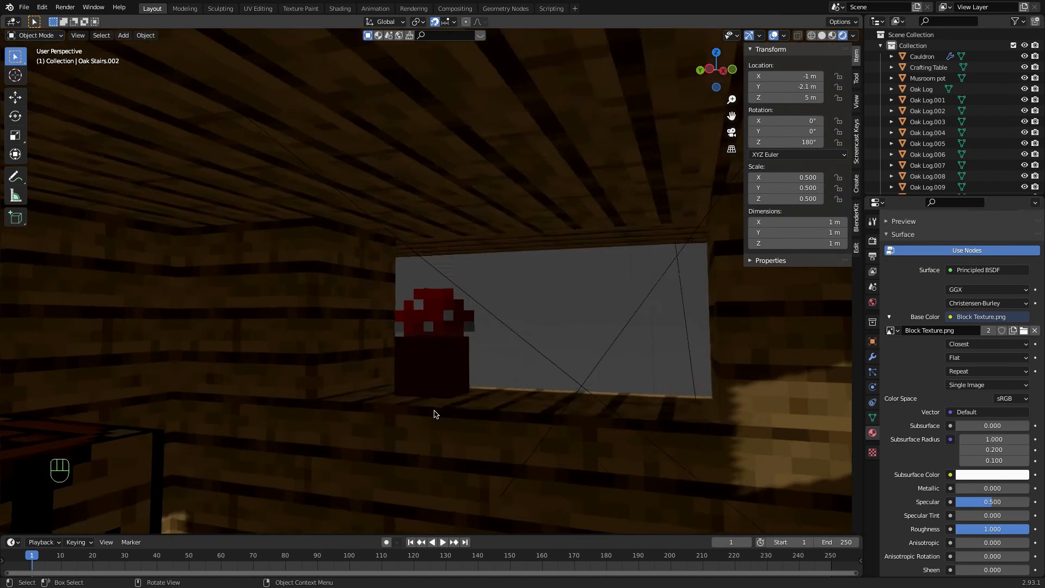
{"action": "scroll", "coordinate": [435, 414], "scroll_direction": "left", "scroll_amount": 5}
{"action": "scroll", "coordinate": [435, 414], "scroll_direction": "right", "scroll_amount": 5}
Duplicate the rear sun light, change the copy to a point light and move it to X -2 m, Z 3.6753 m
{"action": "left_click", "coordinate": [242, 286]}
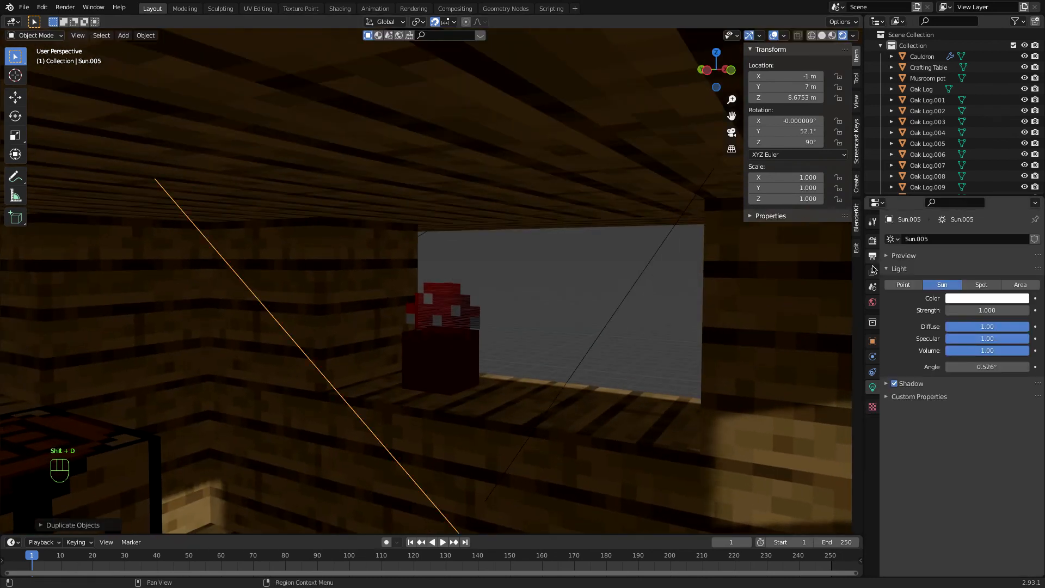
{"action": "left_click", "coordinate": [904, 285]}
{"action": "key", "text": "g"}
{"action": "left_click", "coordinate": [417, 68]}
{"action": "scroll", "coordinate": [397, 168], "scroll_direction": "down", "scroll_amount": 10}
{"action": "key", "text": "g"}
{"action": "left_click", "coordinate": [381, 229]}
{"action": "scroll", "coordinate": [381, 231], "scroll_direction": "up", "scroll_amount": 12}
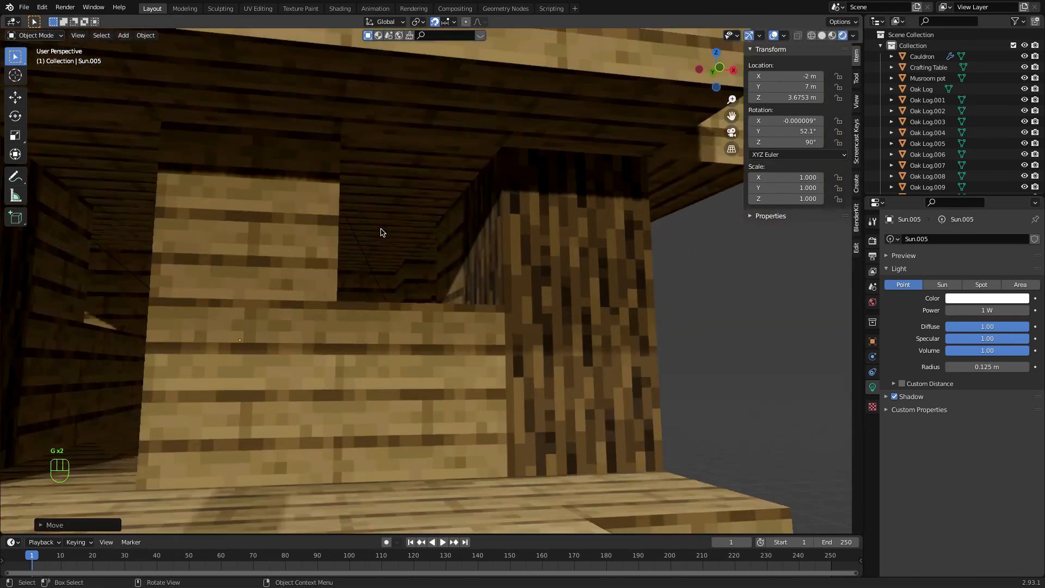
Move the point light along Y to 3 m, toward the hut's interior, and rotate it slightly
{"action": "scroll", "coordinate": [381, 232], "scroll_direction": "down", "scroll_amount": 10}
{"action": "key", "text": "g"}
{"action": "key", "text": "y"}
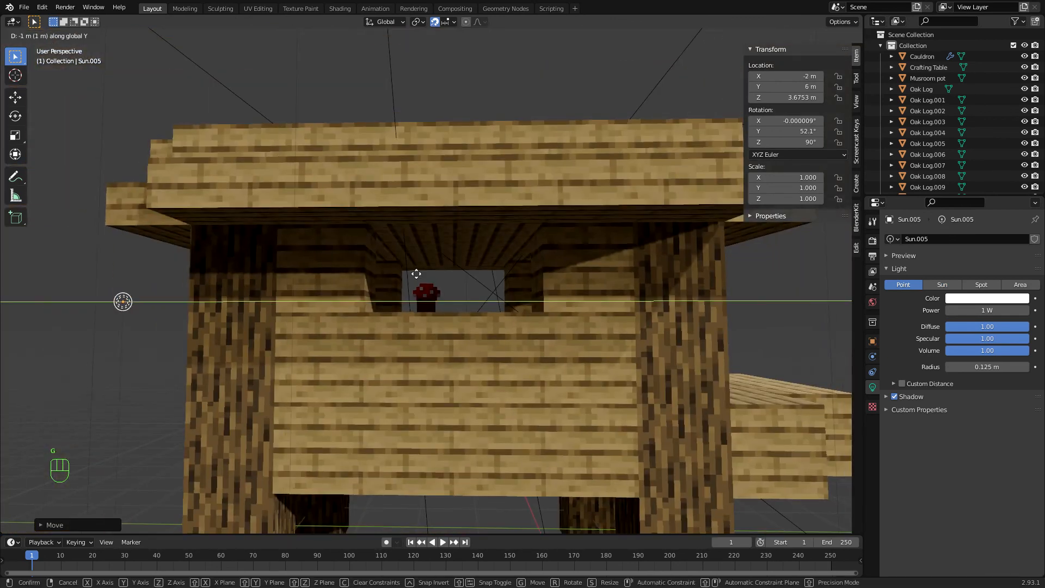
{"action": "left_click", "coordinate": [636, 291]}
{"action": "middle_click_drag", "start_coordinate": [639, 293], "coordinate": [638, 266]}
{"action": "key", "text": "r"}
{"action": "left_click", "coordinate": [524, 389]}
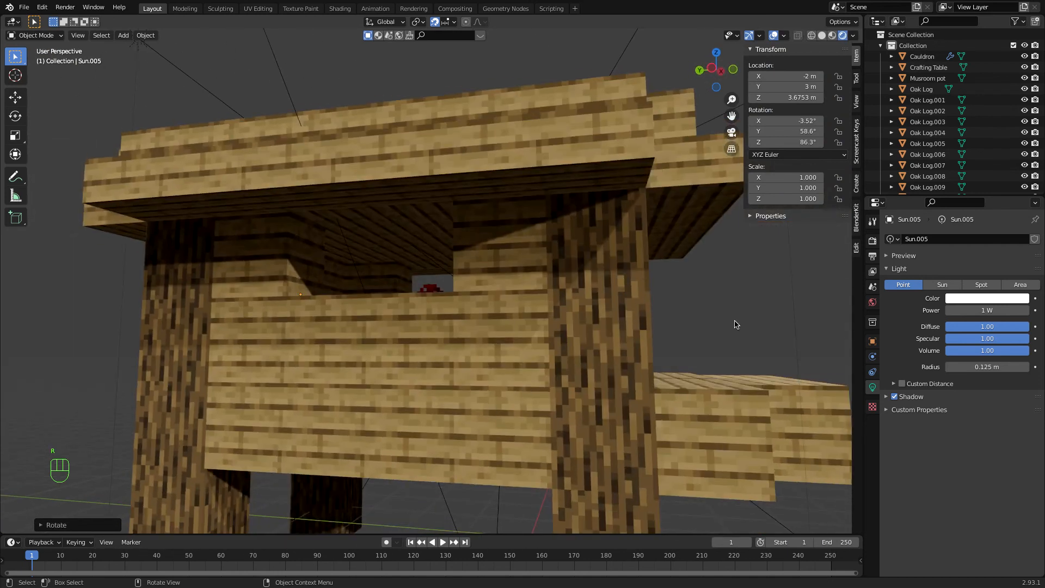
Raise the point light's power to 46.1 W and move it inside the hut to Y 2 m
{"action": "left_click_drag", "start_coordinate": [987, 310], "coordinate": [1007, 310]}
{"action": "mouse_move", "coordinate": [367, 324]}
{"action": "middle_mouse_down"}
{"action": "mouse_move", "coordinate": [372, 370]}
{"action": "mouse_move", "coordinate": [366, 328]}
{"action": "middle_mouse_up"}
{"action": "key", "text": "h"}
{"action": "key", "text": "super+z"}
{"action": "key", "text": "g"}
{"action": "left_click", "coordinate": [509, 351]}
{"action": "scroll", "coordinate": [508, 352], "scroll_direction": "up", "scroll_amount": 8}
{"action": "scroll", "coordinate": [508, 352], "scroll_direction": "down", "scroll_amount": 6}
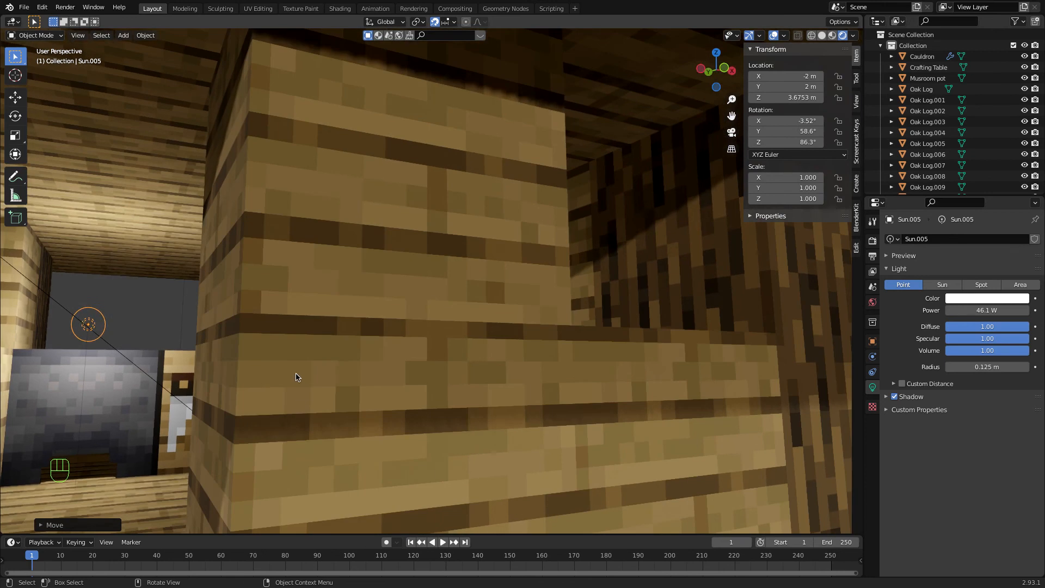
Move the point light without snapping to about X -1.21 m, Y 1.57 m, Z 3.89 m
{"action": "key", "text": "g"}
{"action": "right_click", "coordinate": [366, 359]}
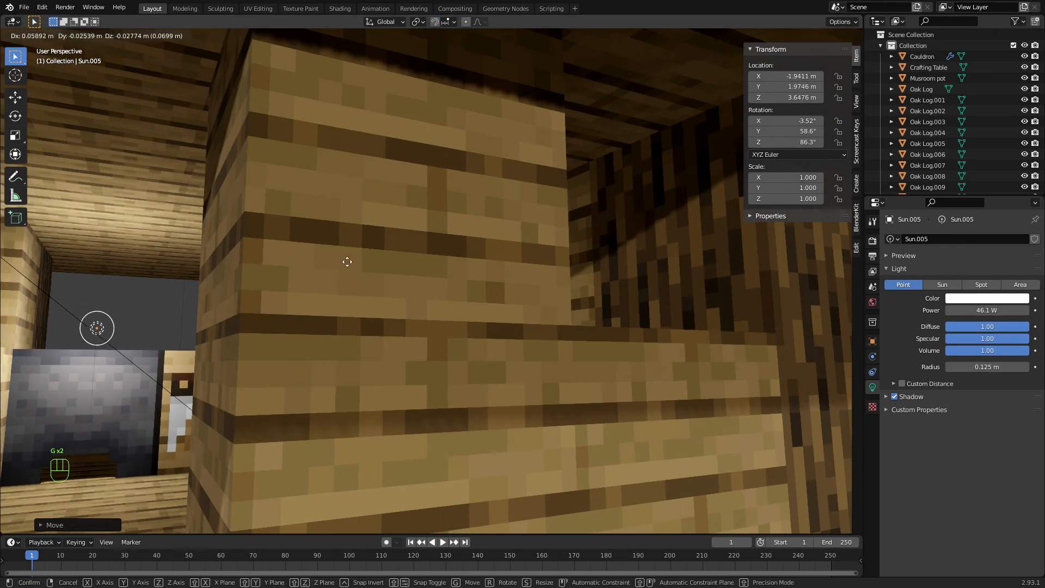
{"action": "left_click", "coordinate": [451, 231]}
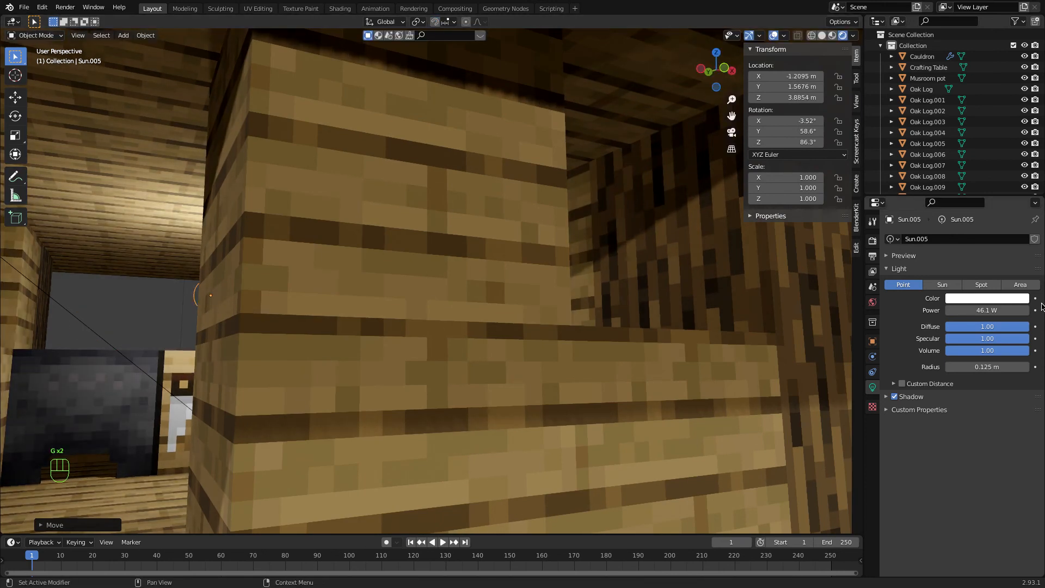
Reduce the point light's power to 3.5 W and lower it along Z to about 3.66 m
{"action": "left_click_drag", "start_coordinate": [987, 310], "coordinate": [964, 311]}
{"action": "key", "text": "g"}
{"action": "key", "text": "z"}
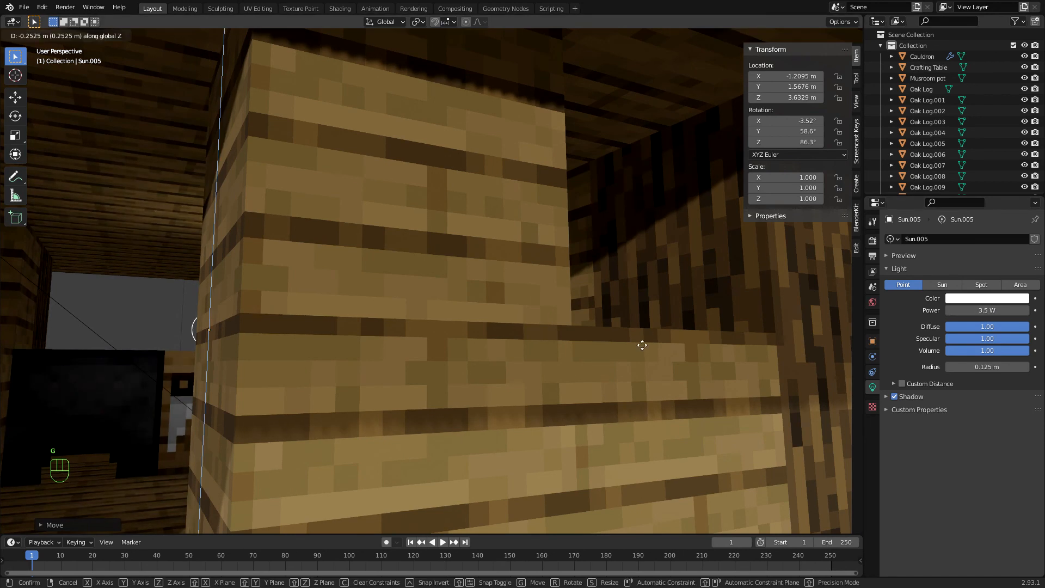
{"action": "left_click", "coordinate": [643, 340]}
Duplicate the point light to about X -2.61 m, Y 2.03 m, Z 3.95 m and reduce the copy's power to 900 mW
{"action": "scroll", "coordinate": [645, 341], "scroll_direction": "down", "scroll_amount": 10}
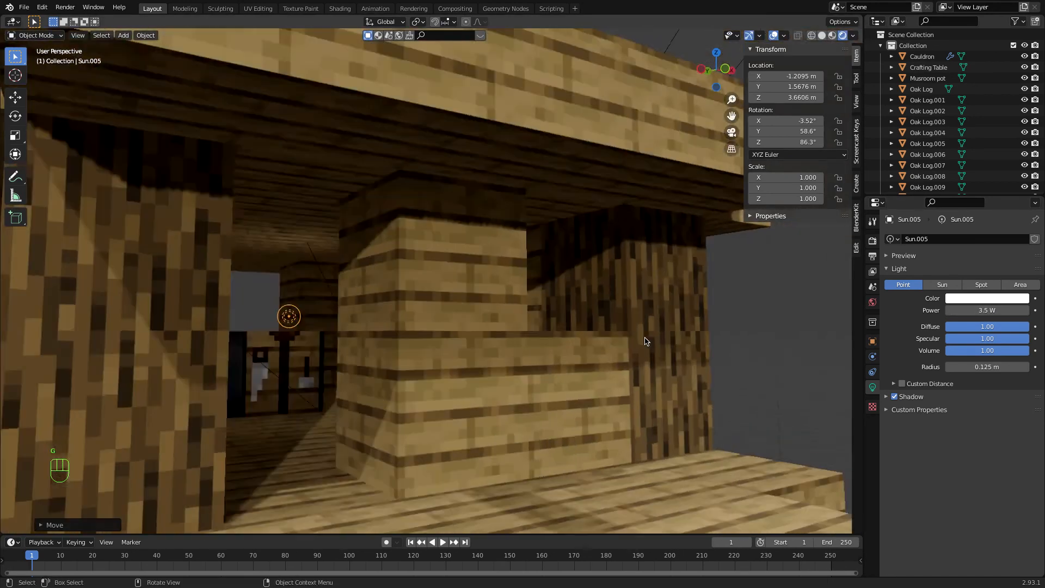
{"action": "scroll", "coordinate": [645, 342], "scroll_direction": "down", "scroll_amount": 5}
{"action": "key", "text": "shift+d"}
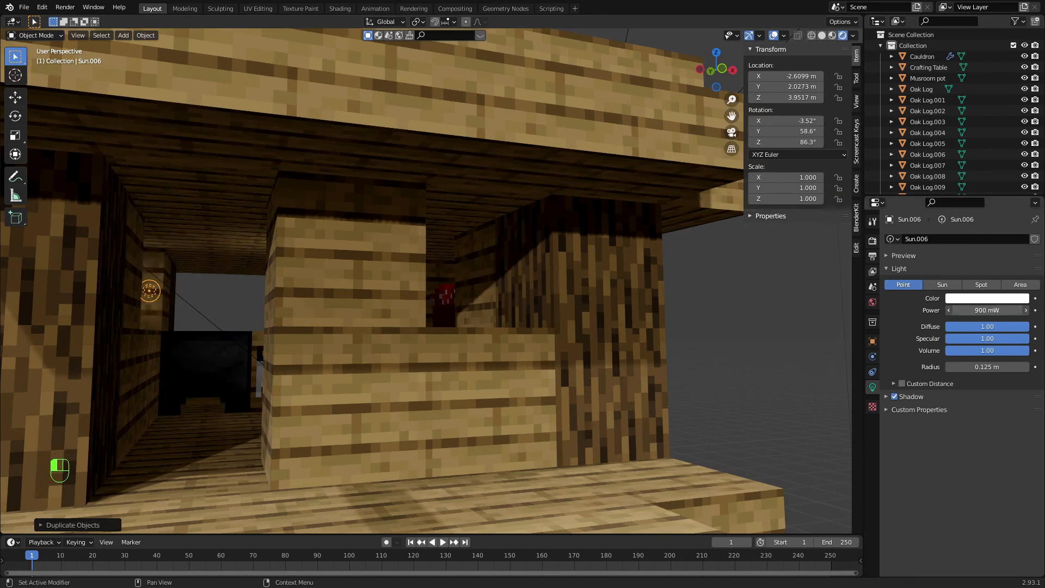
Duplicate the light to about X 0.15 m, Y 1.62 m, Z 3.55 m and set the copy's power to 2.5 W
{"action": "mouse_move", "coordinate": [651, 319]}
{"action": "middle_mouse_down"}
{"action": "mouse_move", "coordinate": [676, 320]}
{"action": "mouse_move", "coordinate": [660, 320]}
{"action": "middle_mouse_up"}
{"action": "middle_click_drag", "start_coordinate": [293, 312], "coordinate": [319, 309]}
{"action": "key", "text": "shift+d"}
{"action": "left_click", "coordinate": [400, 320]}
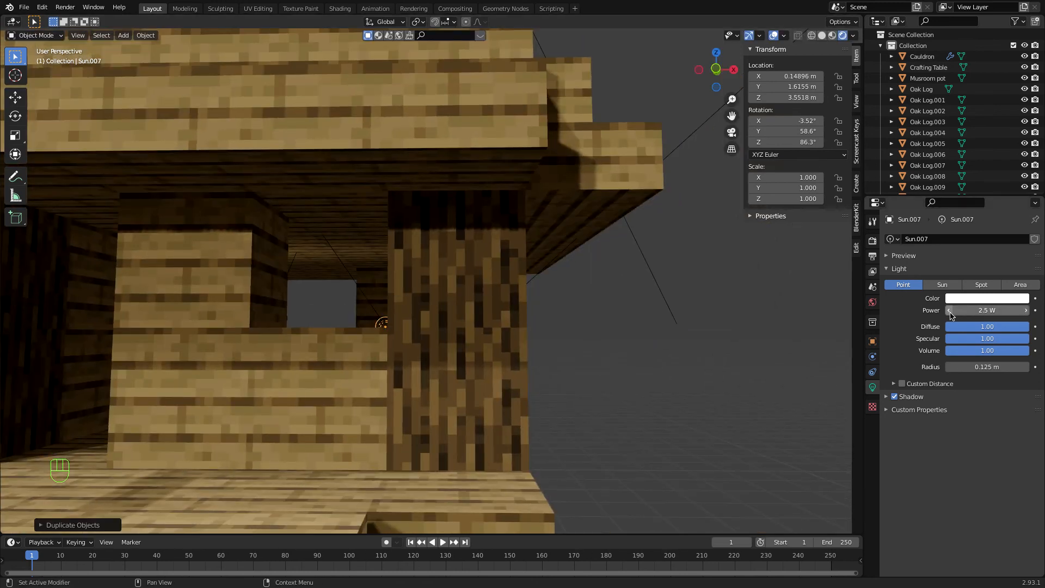
Duplicate the 2.5 W point light in place and change the copy's type, trying Spot before settling on Sun
{"action": "middle_click_drag", "start_coordinate": [337, 269], "coordinate": [362, 269]}
{"action": "key", "text": "shift+d"}
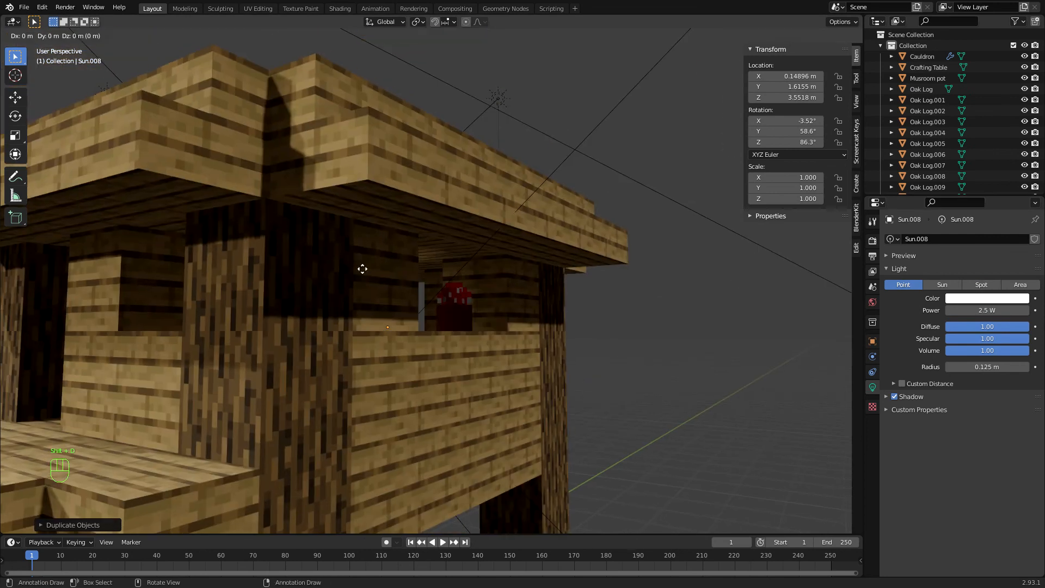
{"action": "left_click", "coordinate": [981, 284]}
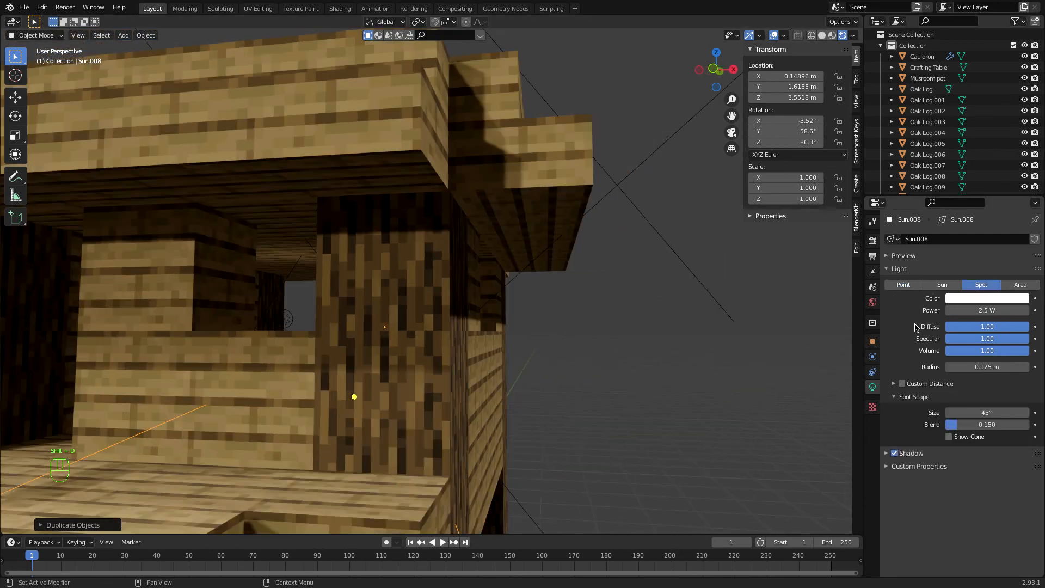
{"action": "left_click", "coordinate": [942, 284]}
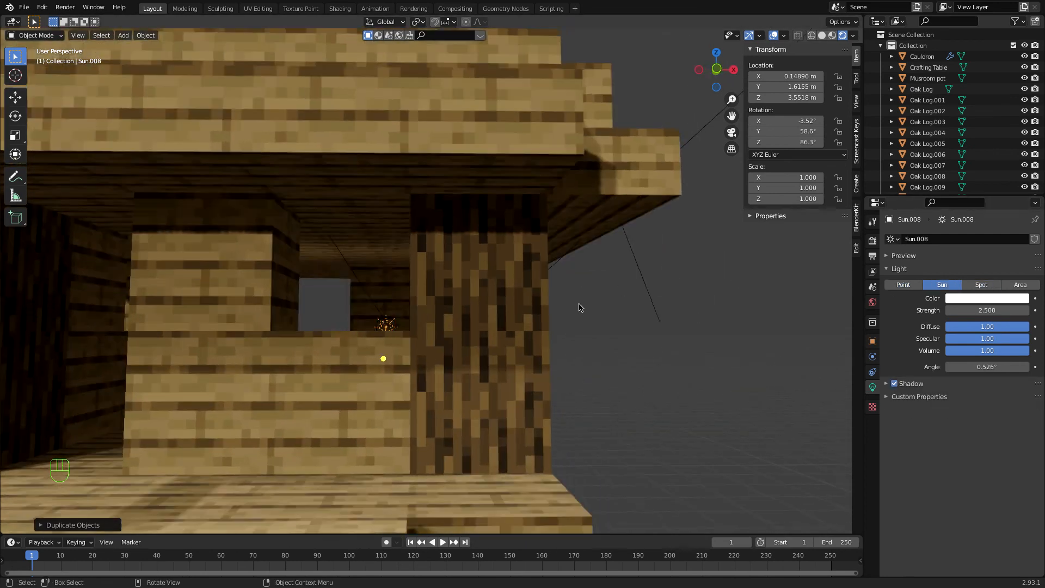
Rotate the sun light to about X 99.4°, Y -31°, Z 150° and raise its strength to 5.780
{"action": "key", "text": "r"}
{"action": "left_click", "coordinate": [326, 392]}
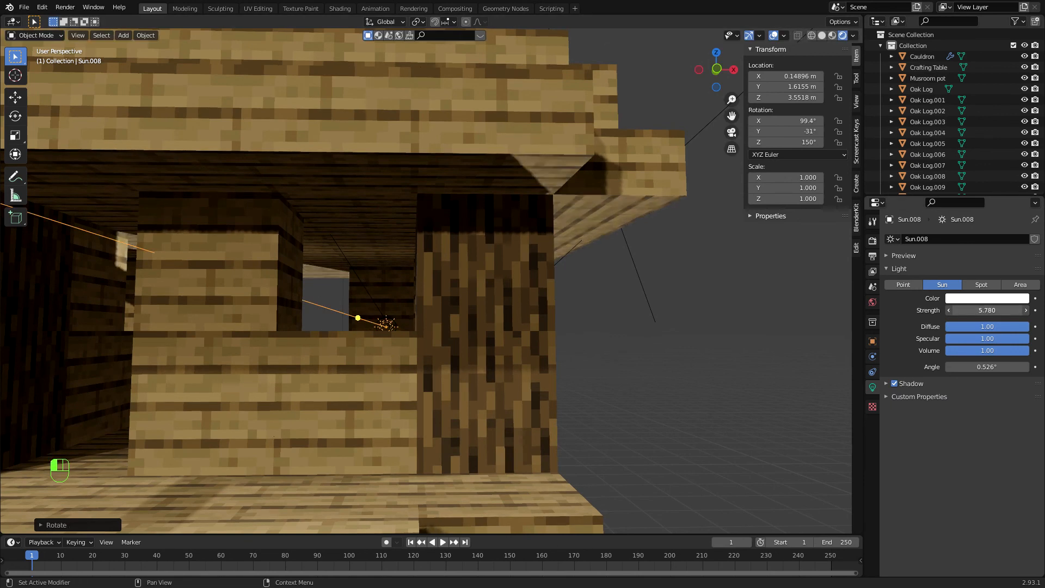
Change the rotated sun back to a point light and set its power to 8.21 W, judging it from inside the hut
{"action": "left_click", "coordinate": [903, 284]}
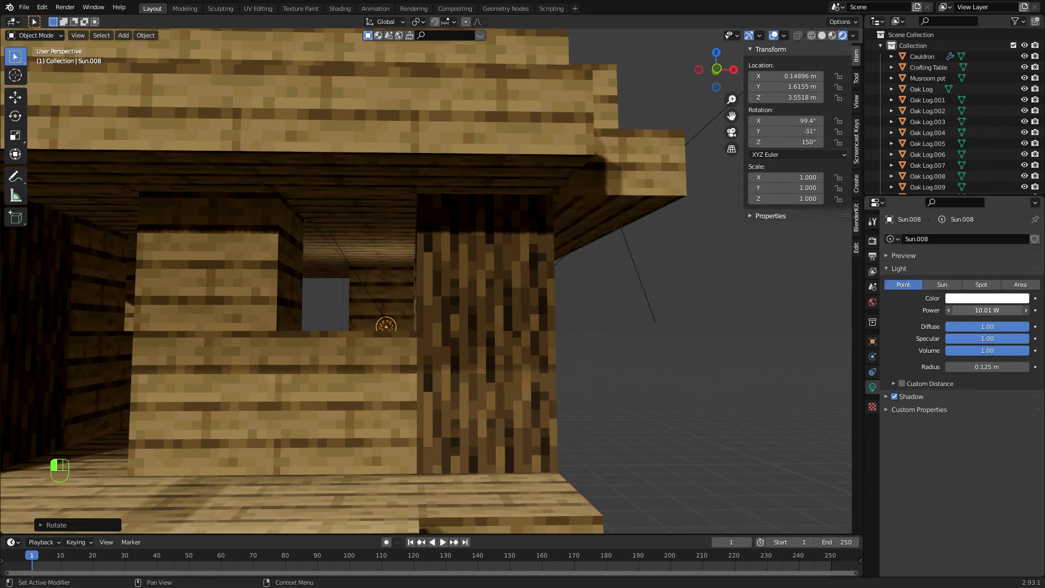
{"action": "middle_click_drag", "start_coordinate": [747, 298], "coordinate": [805, 320]}
{"action": "scroll", "coordinate": [646, 292], "scroll_direction": "up", "scroll_amount": 6}
{"action": "scroll", "coordinate": [646, 291], "scroll_direction": "up", "scroll_amount": 6}
{"action": "scroll", "coordinate": [822, 321], "scroll_direction": "down", "scroll_amount": 5}
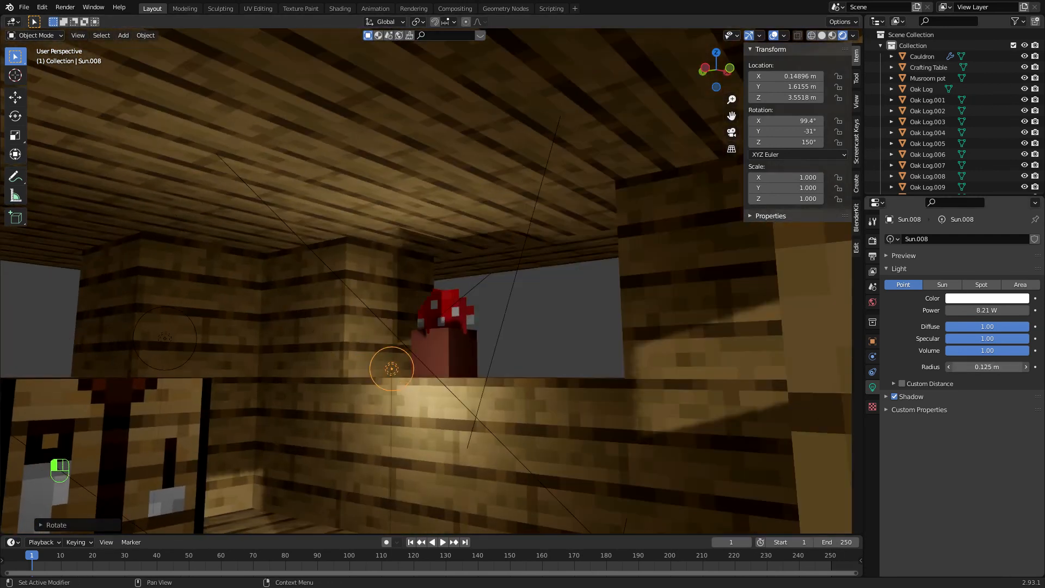
Set the point light's radius to 2.76 m and raise its power to 79.11 W to soften the interior lighting
{"action": "left_click_drag", "start_coordinate": [987, 367], "coordinate": [1026, 367]}
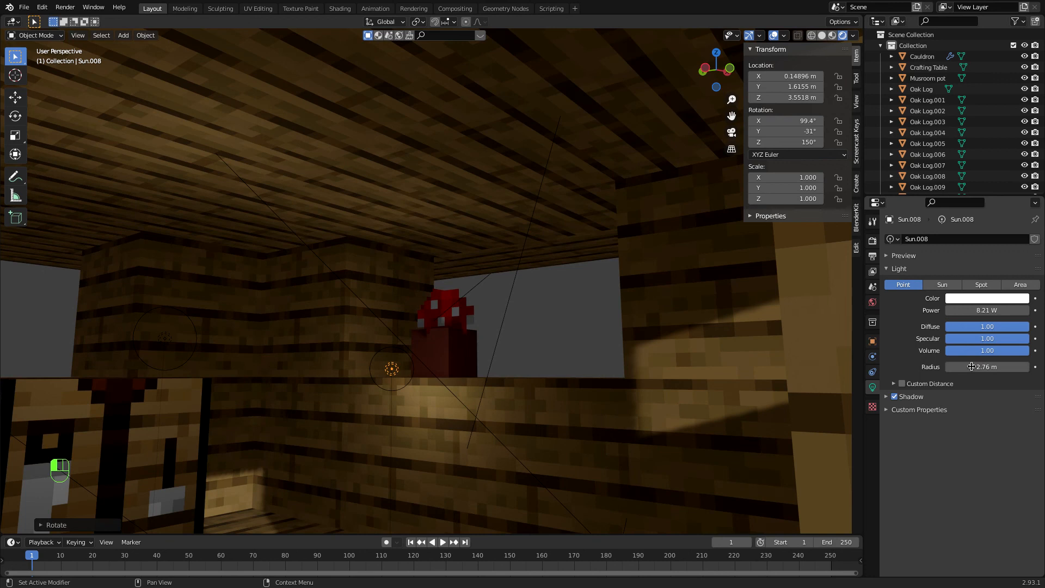
{"action": "left_click_drag", "start_coordinate": [987, 310], "coordinate": [1025, 310]}
{"action": "middle_click_drag", "start_coordinate": [488, 285], "coordinate": [478, 273]}
{"action": "scroll", "coordinate": [488, 283], "scroll_direction": "down", "scroll_amount": 10, "text": "ctrl"}
{"action": "scroll", "coordinate": [482, 277], "scroll_direction": "up", "scroll_amount": 10, "text": "ctrl"}
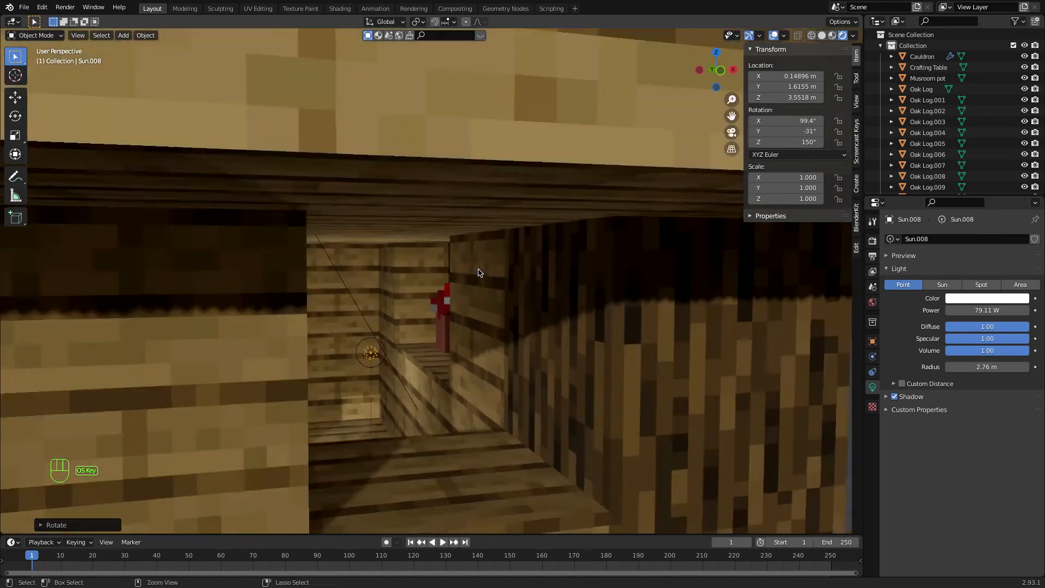